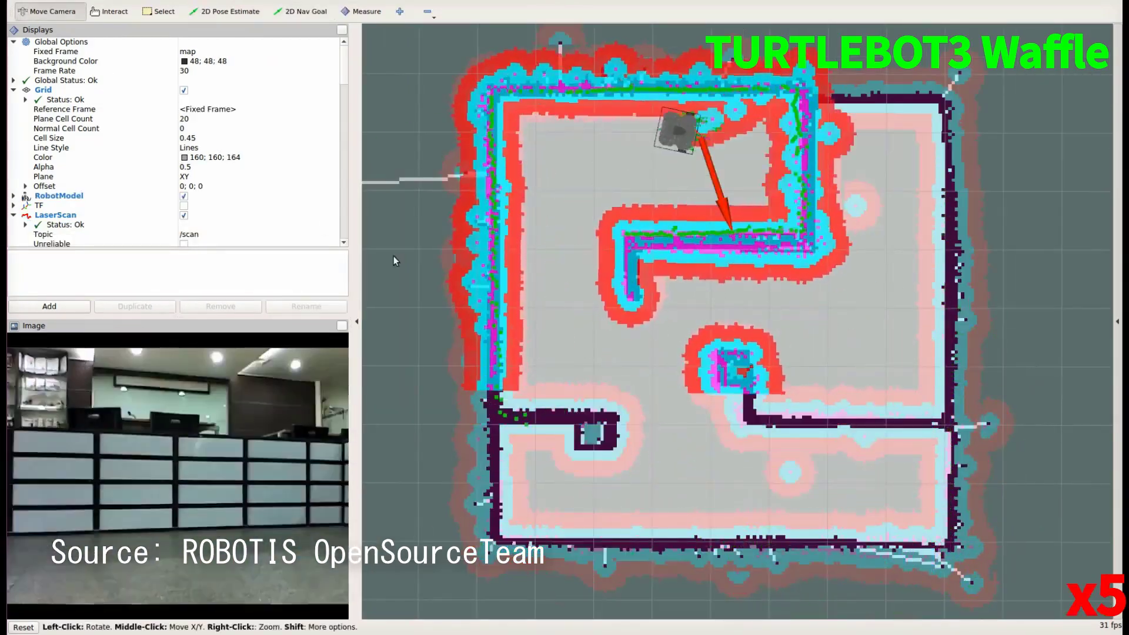
Set 2D Nav Goals for the TurtleBot3 Waffle toward the lower right of the map.
click(302, 11)
drag(879, 356, 792, 512)
click(301, 11)
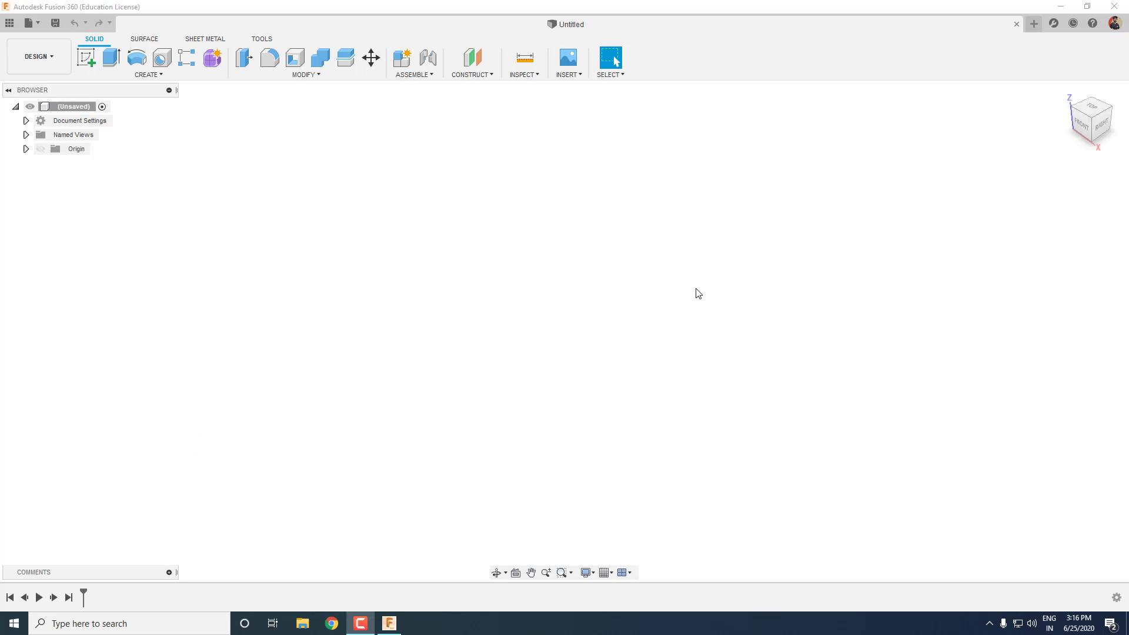
Bring the Fusion 360 window with the empty Untitled design into focus.
click(607, 3)
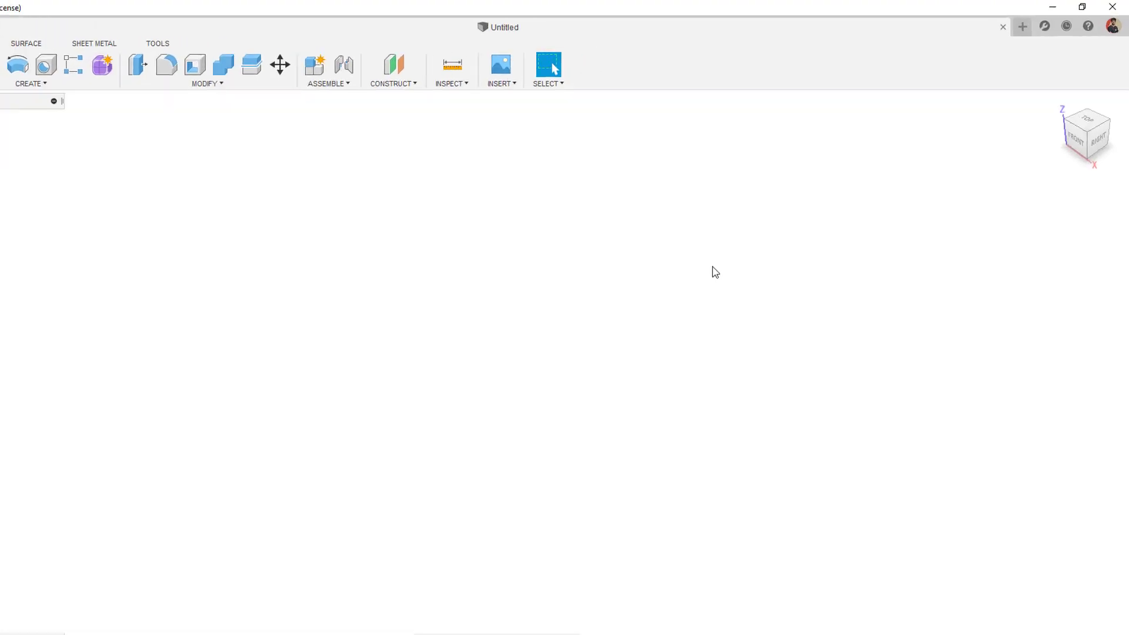
Set the Preferences to Z up modeling orientation and mm default design units.
click(1089, 66)
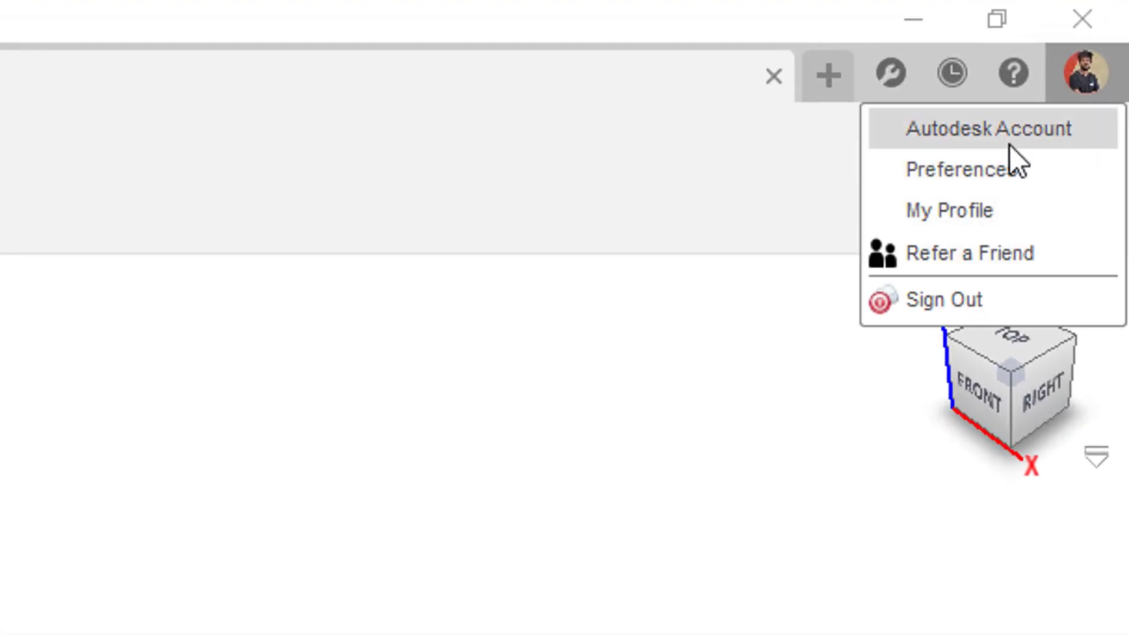
click(983, 173)
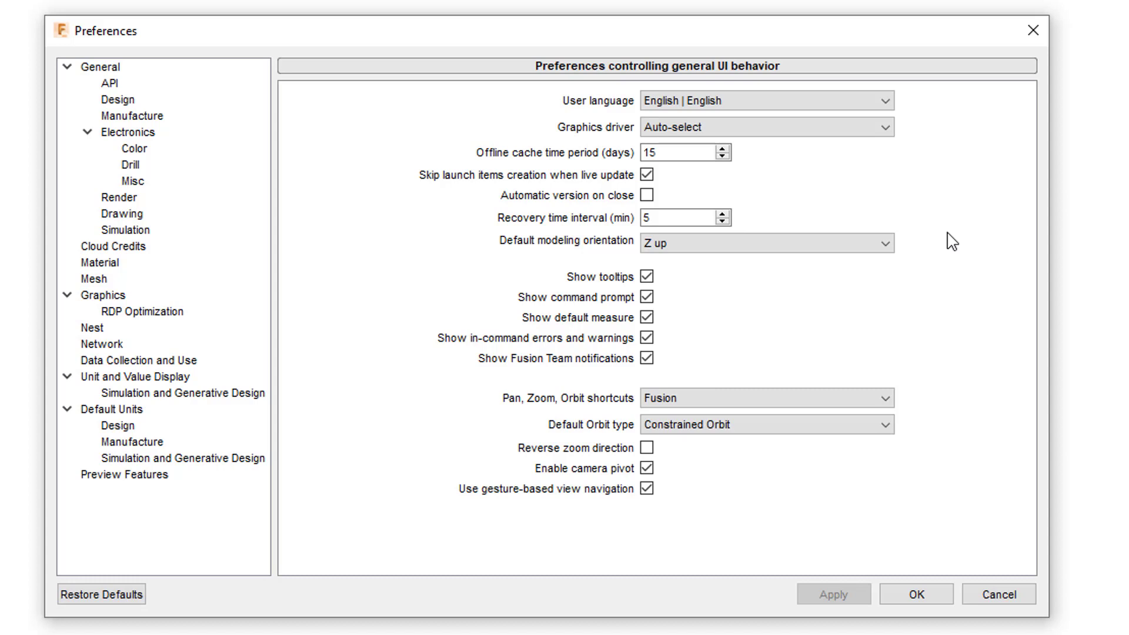
click(887, 243)
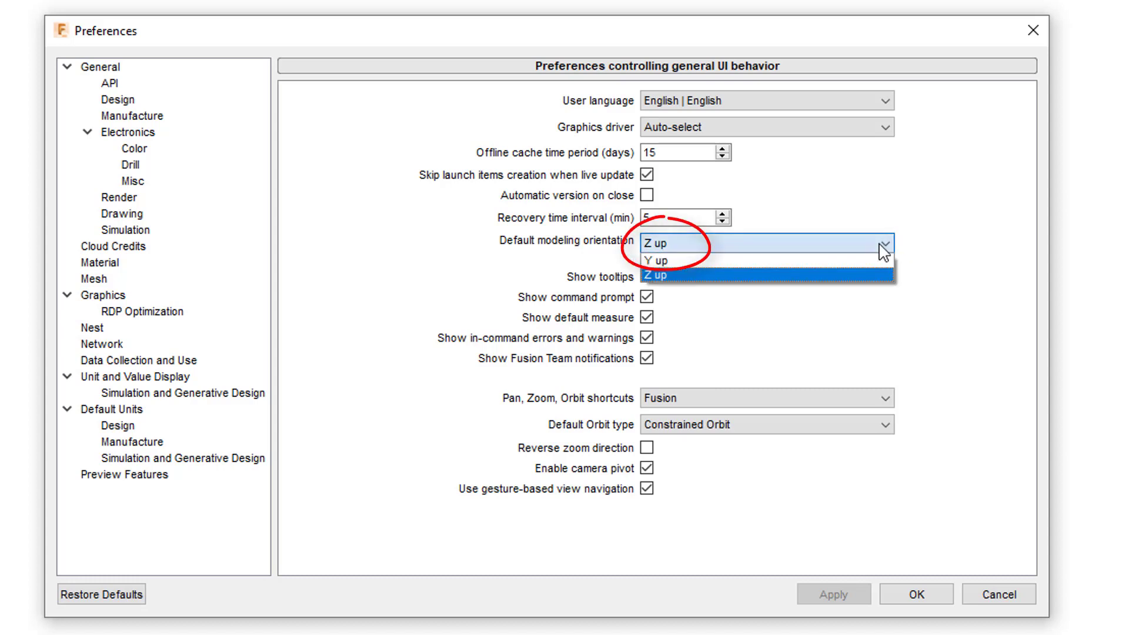
click(753, 270)
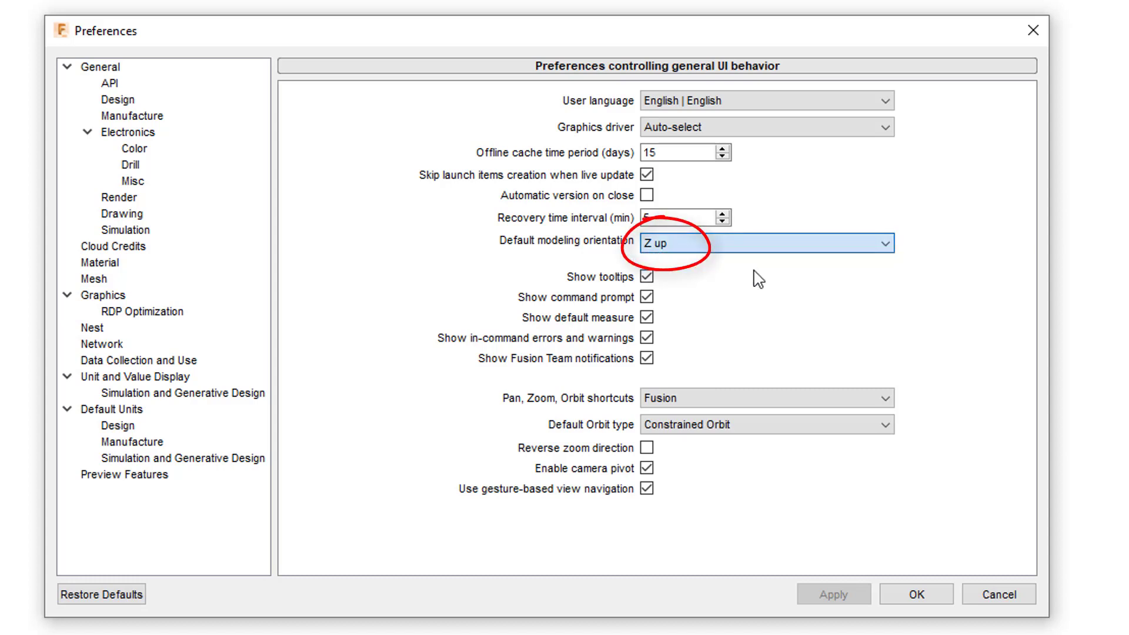
click(144, 427)
click(647, 101)
click(651, 113)
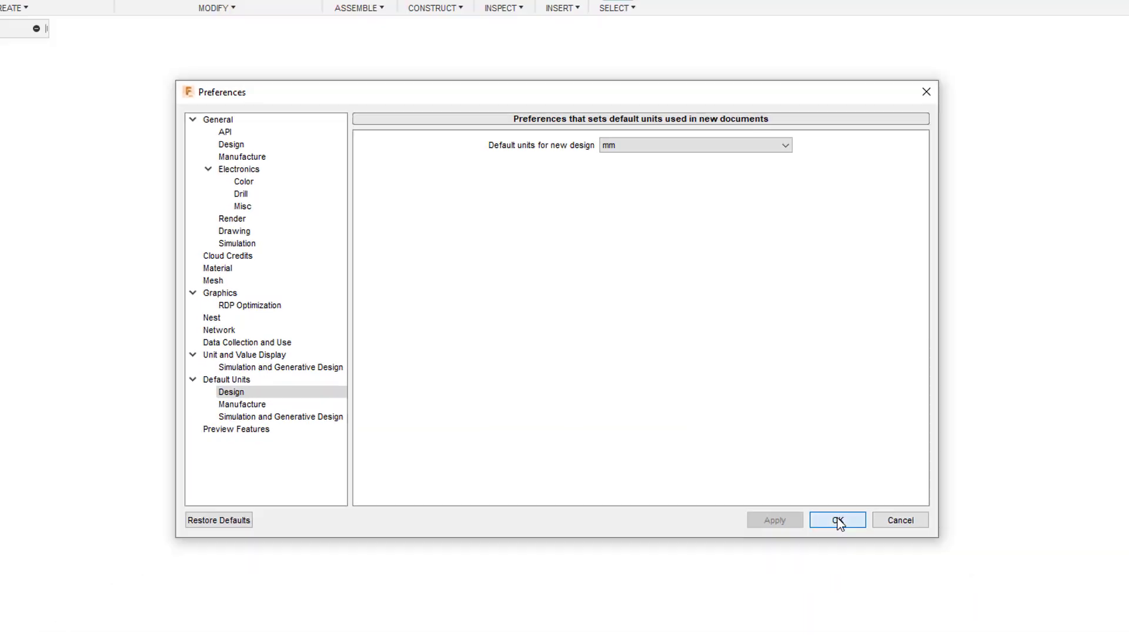
click(838, 521)
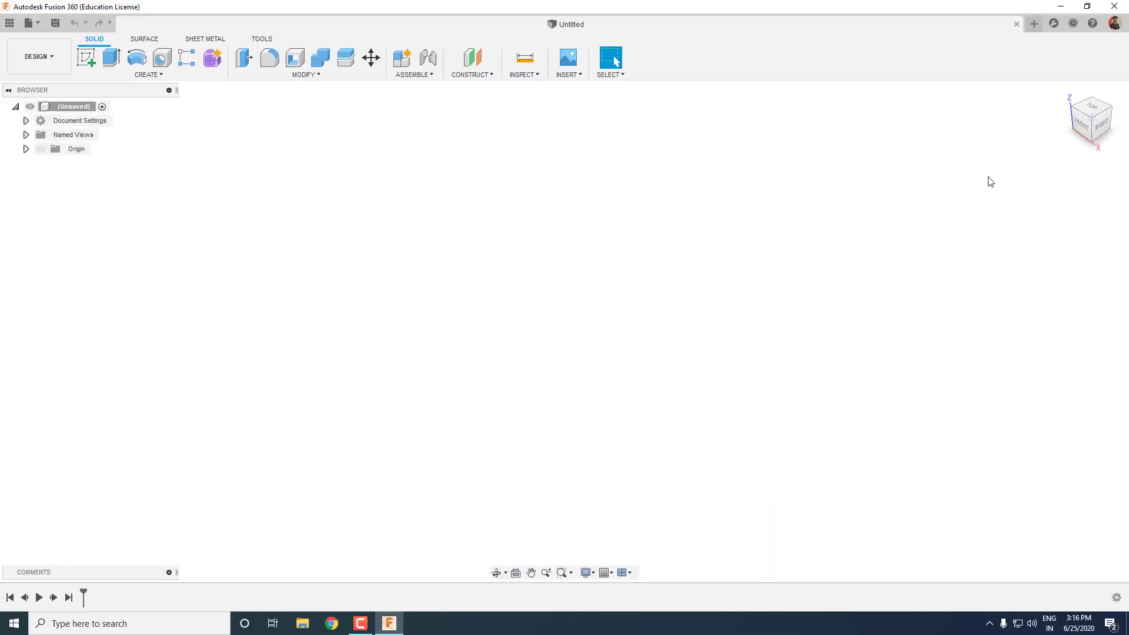
Turn on Origin visibility in the Browser and orbit to see the planes and axes.
shift+middle_drag(987, 161, 930, 141)
click(40, 150)
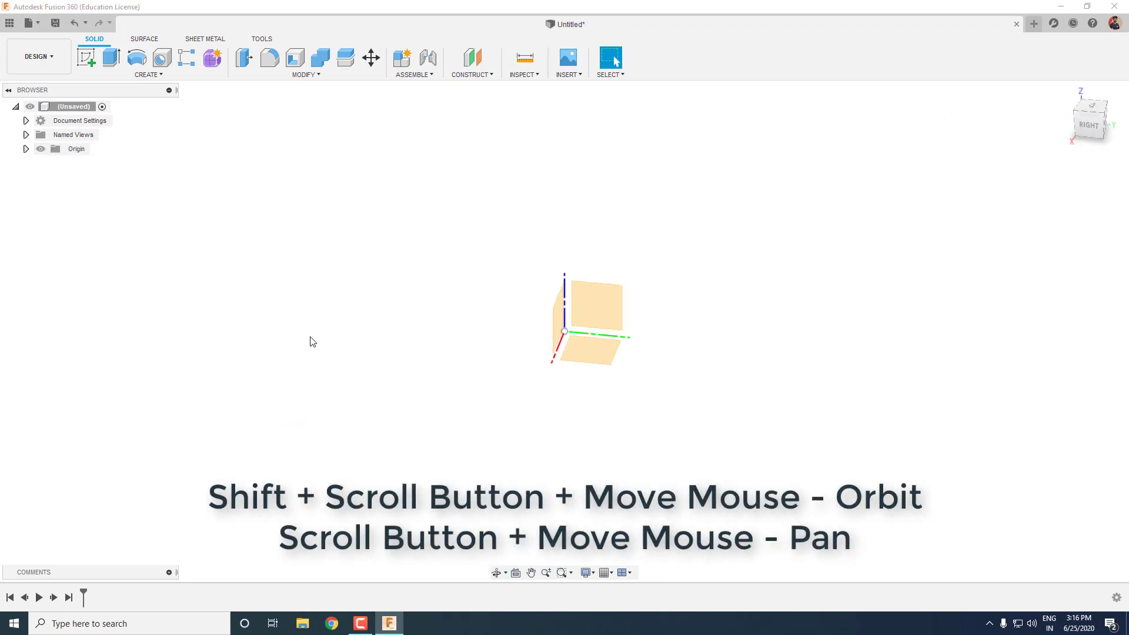
shift+middle_drag(860, 318, 806, 308)
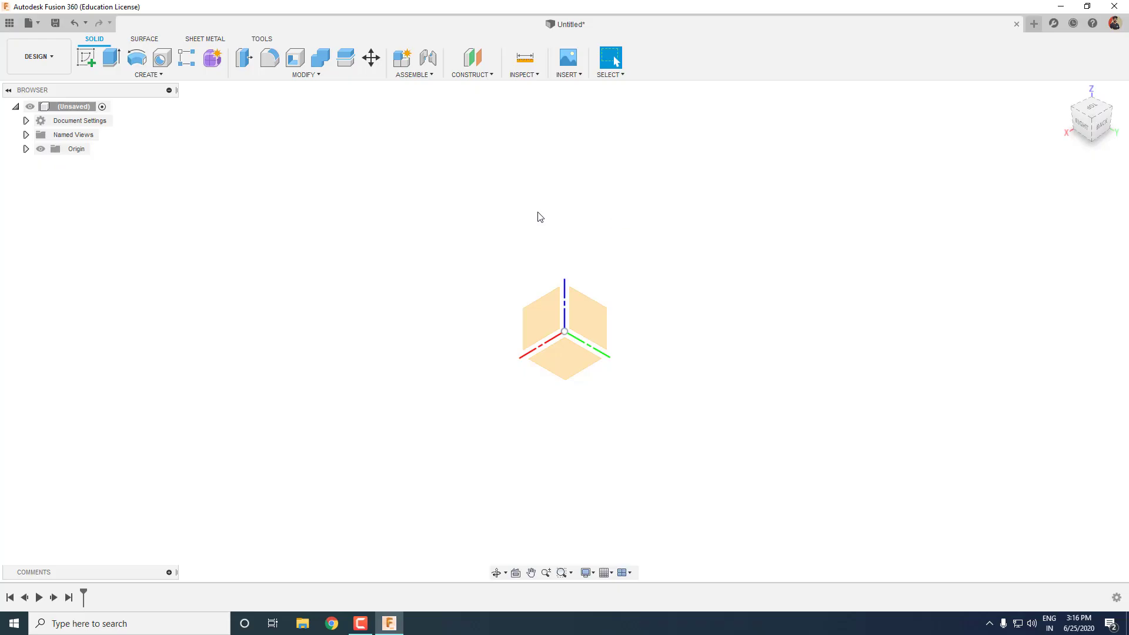
Create a new project named AuRo in the Data Panel and open it.
click(9, 22)
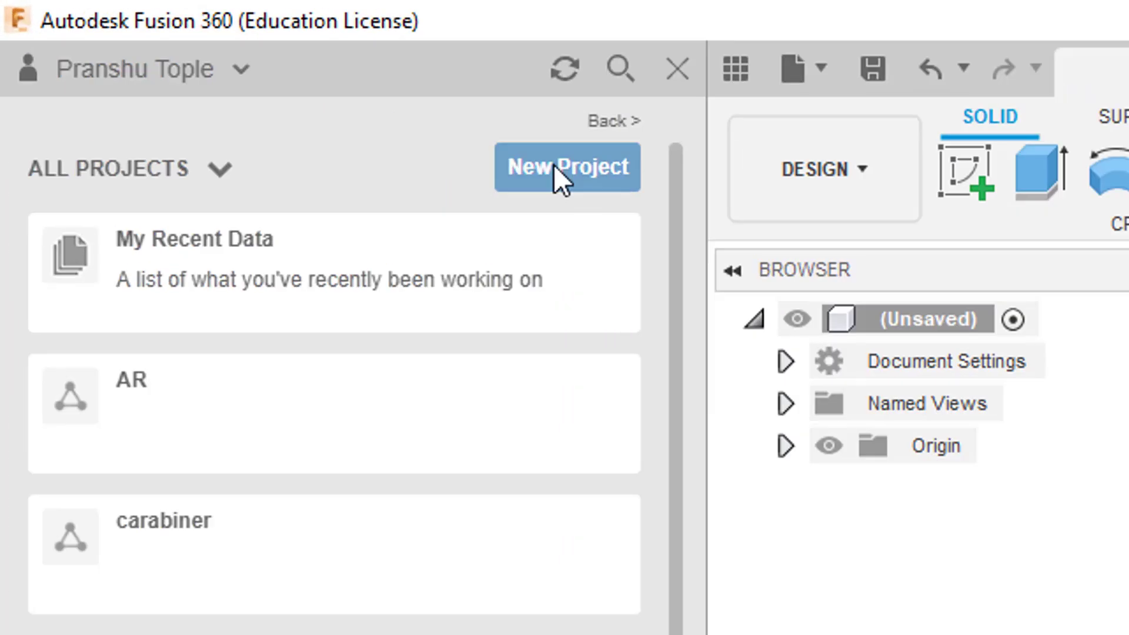
click(553, 164)
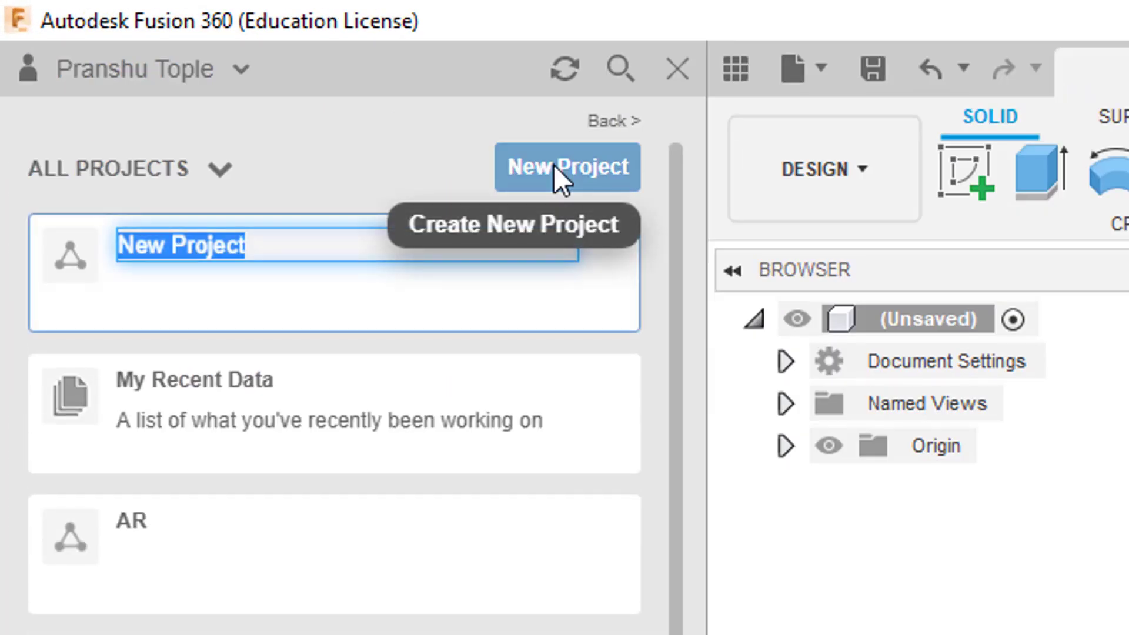
text(AuRo)
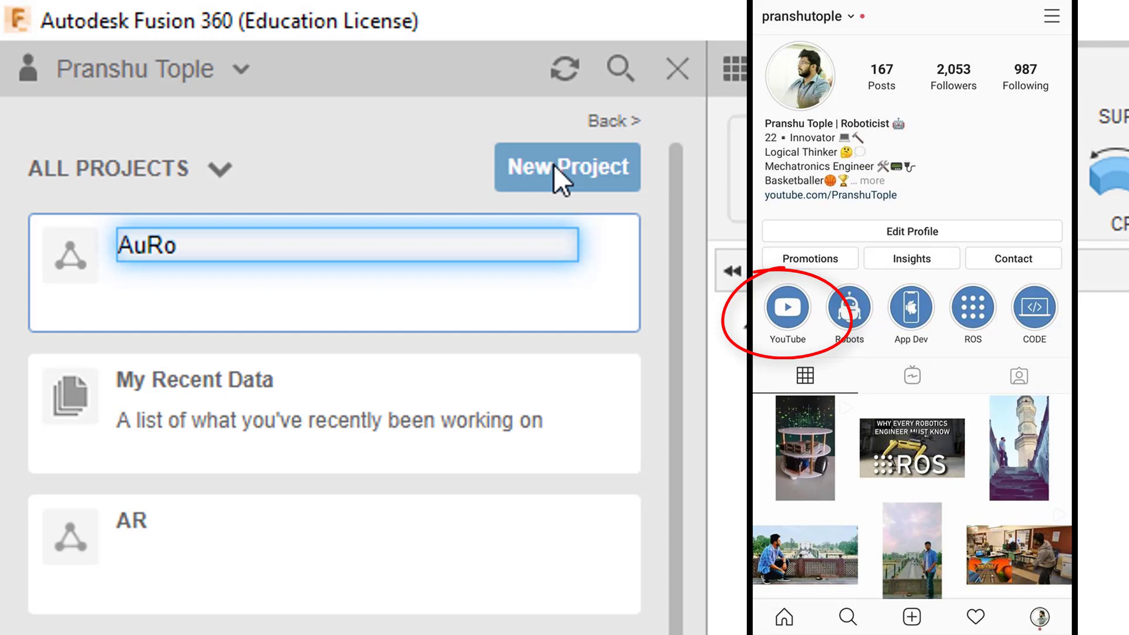
key(Return)
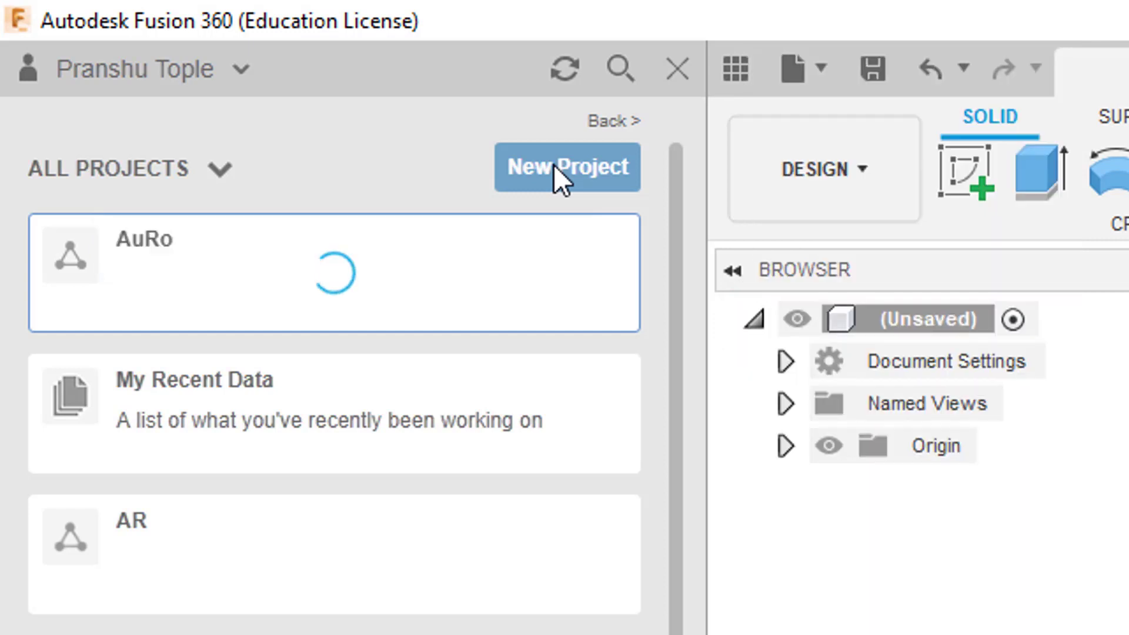
click(546, 266)
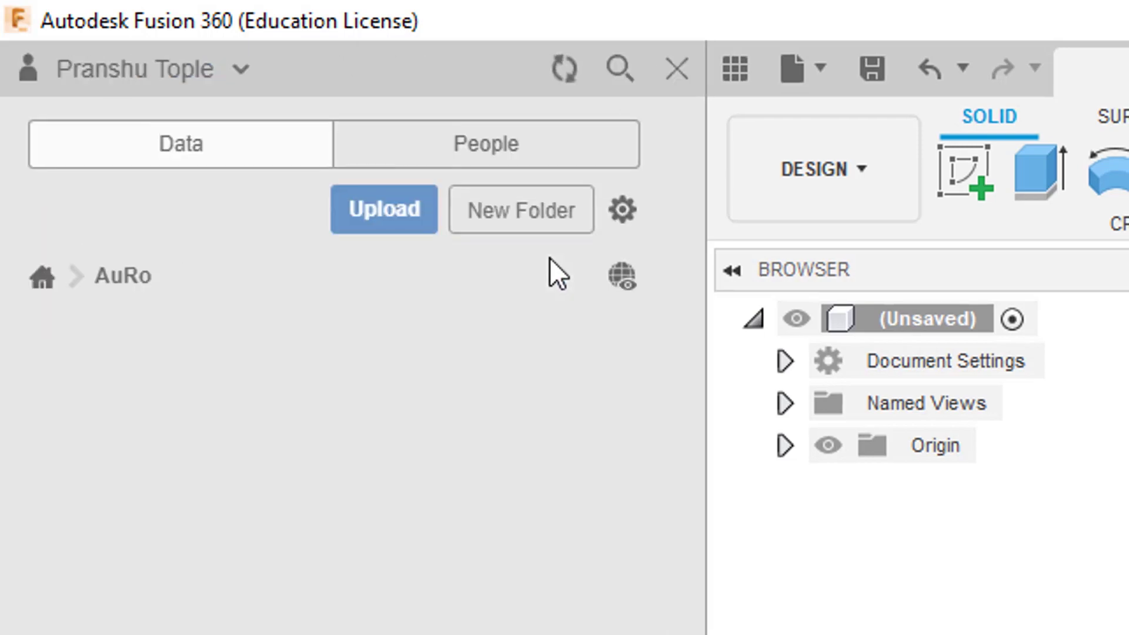
Save the design as 'auro' in the AuRo project.
click(291, 23)
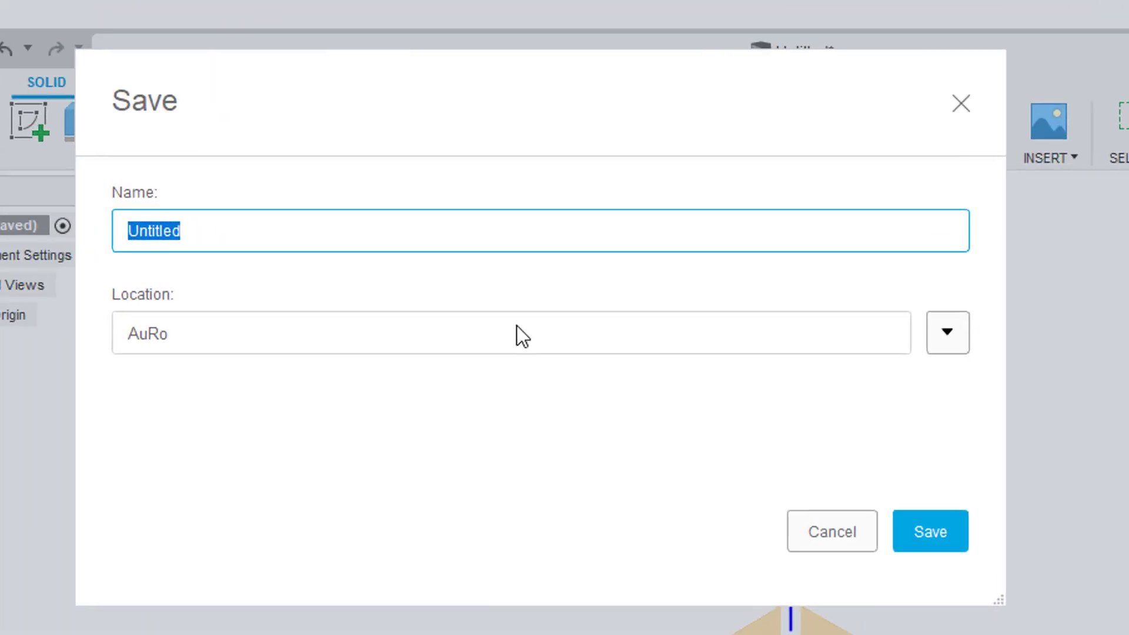
text(auro)
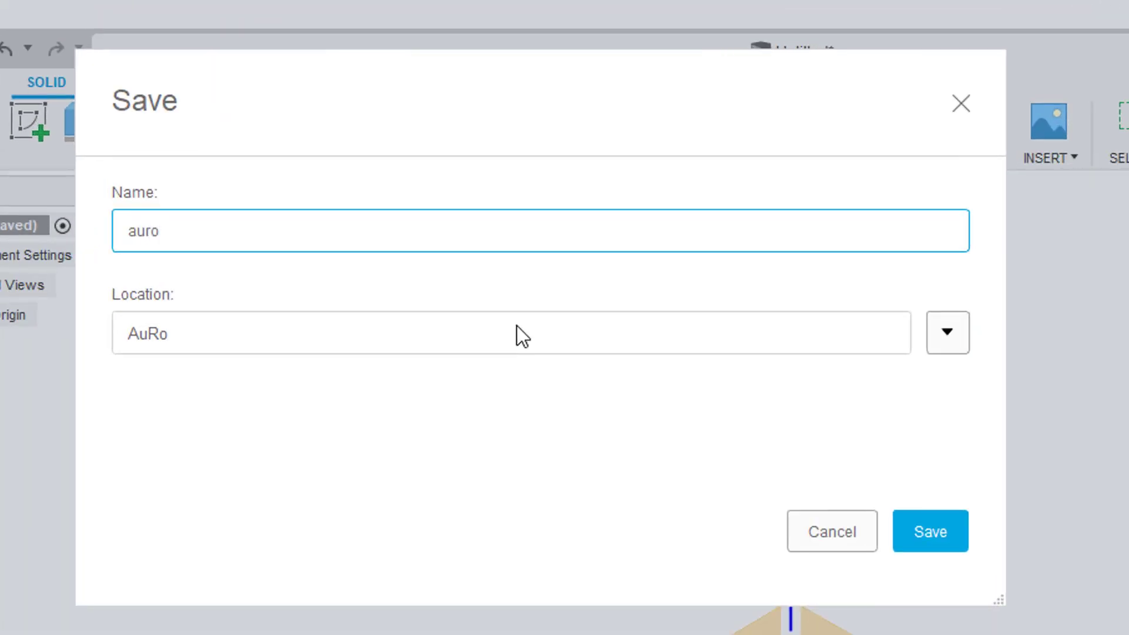
key(Return)
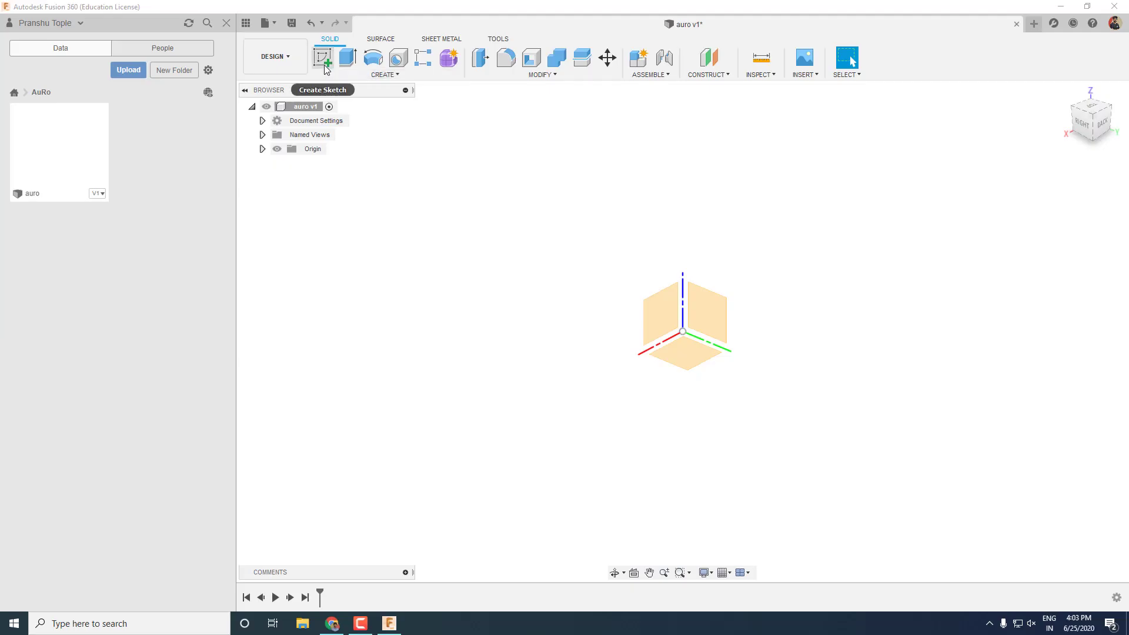
Sketch a 120 mm centre-diameter circle at the origin on the XY plane.
click(327, 67)
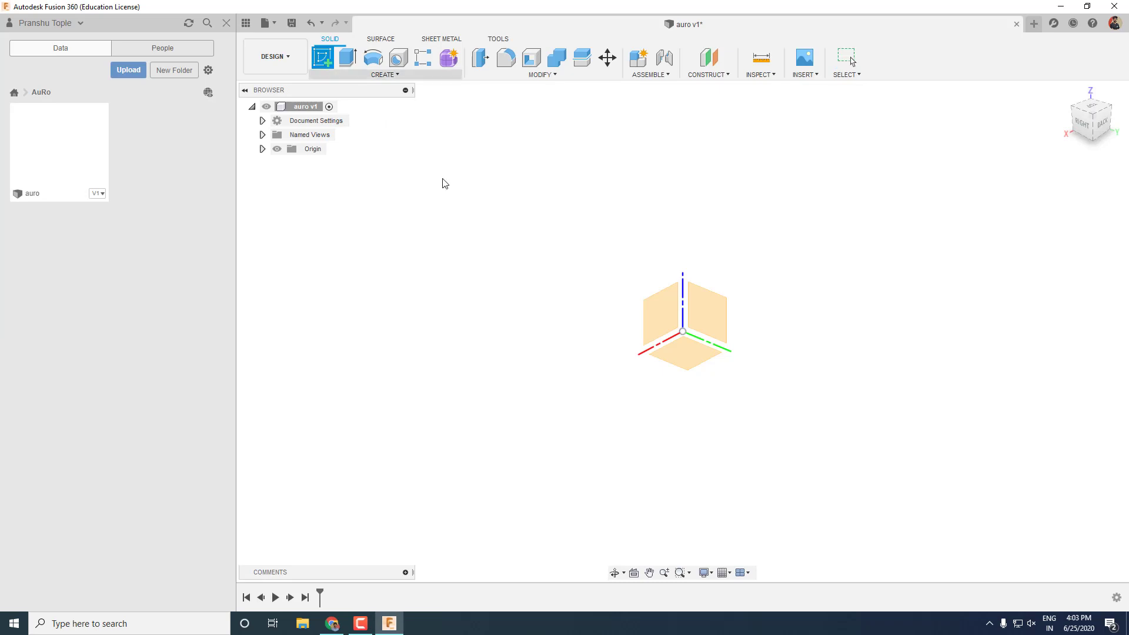
click(684, 366)
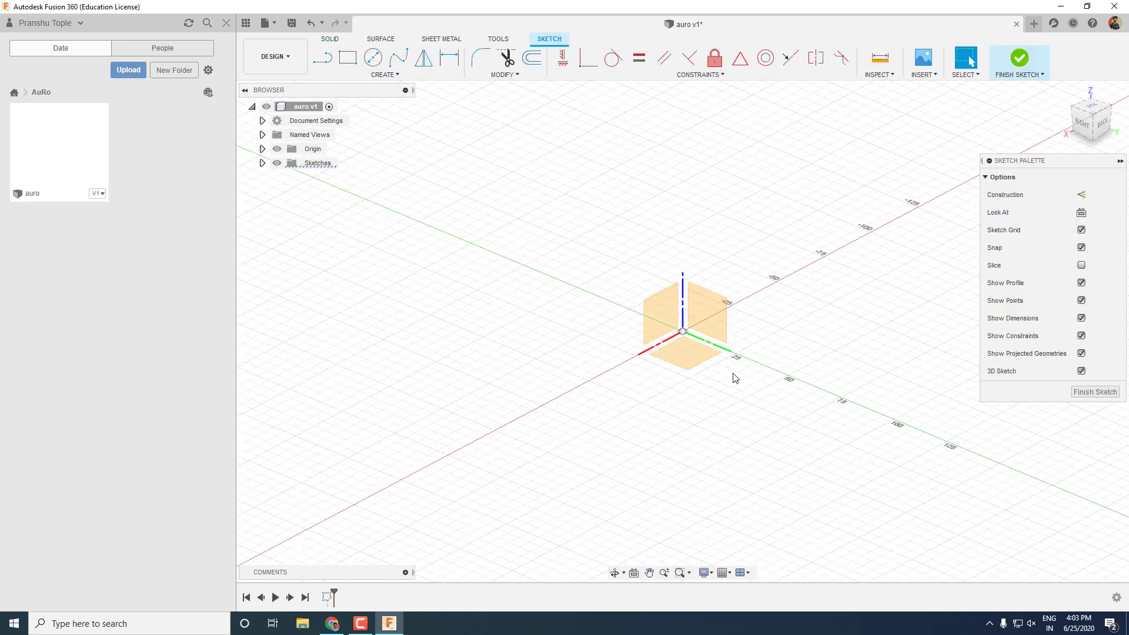
click(373, 57)
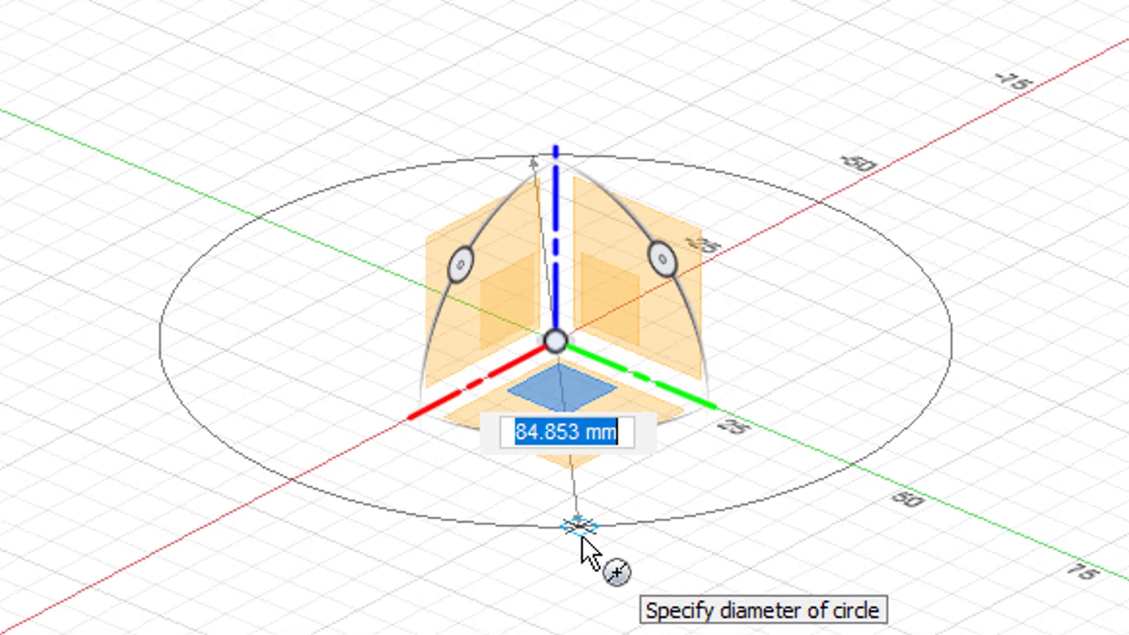
text(120)
key(Return)
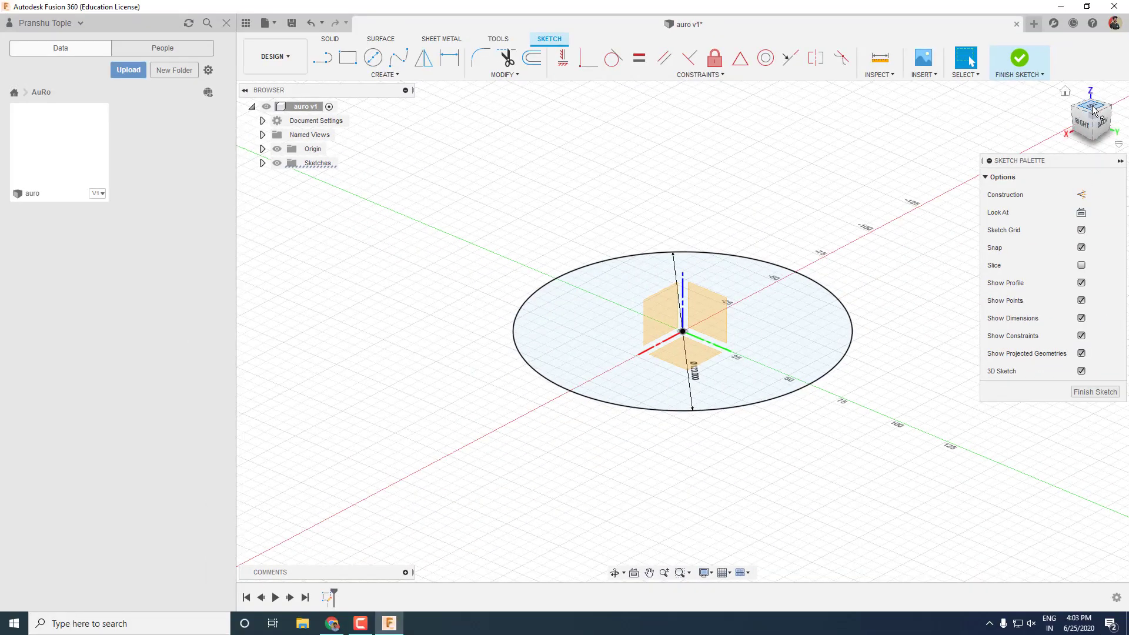
Switch to Top view and save a new version of the design.
click(1092, 105)
key(Escape)
key(ctrl+s)
click(564, 322)
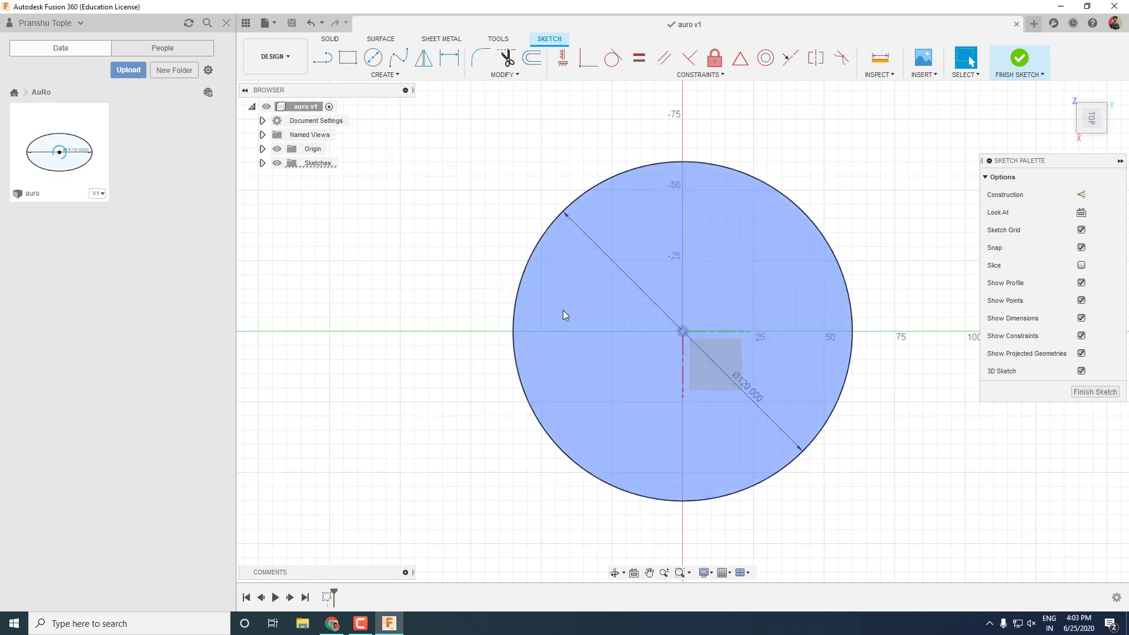
Draw a 120 × 50 mm centre rectangle at the origin.
click(246, 25)
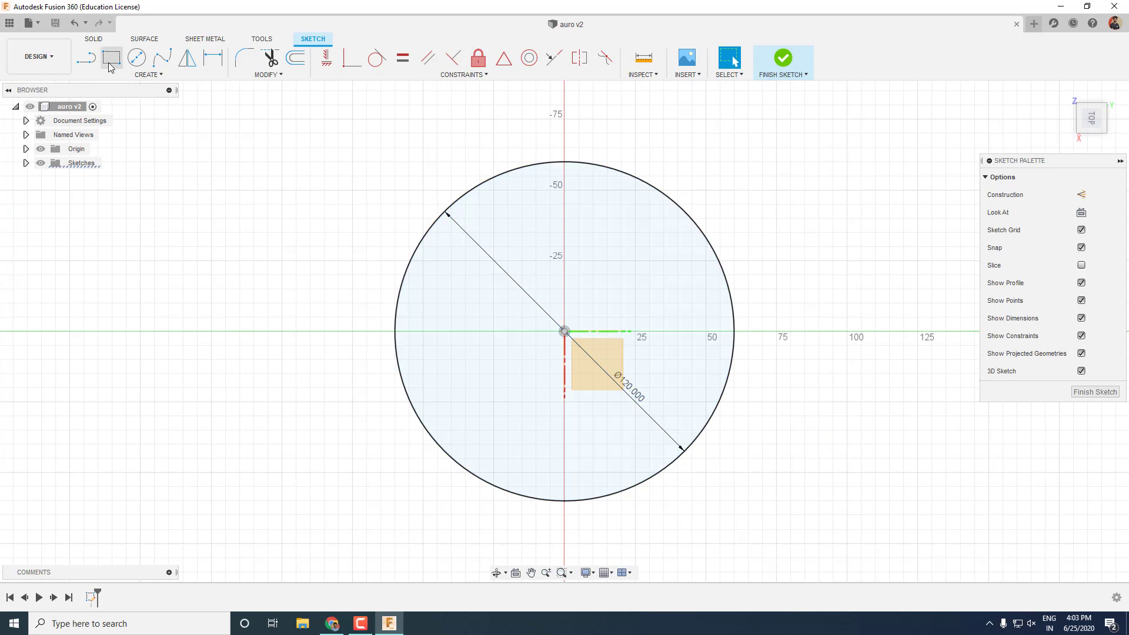
click(110, 61)
click(564, 331)
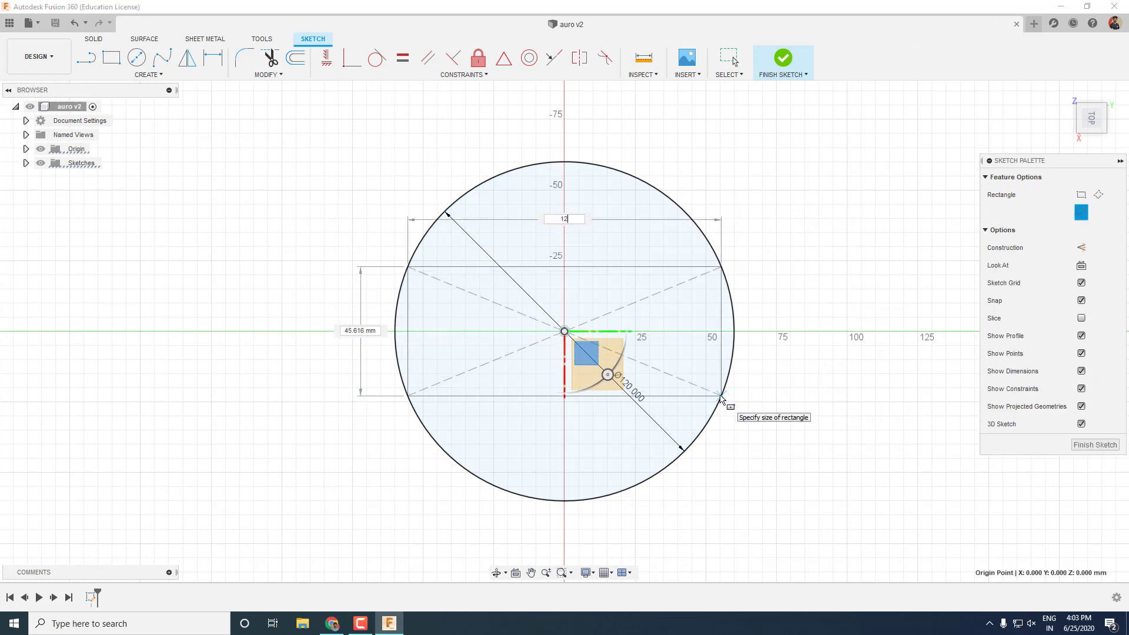
text(120)
key(Tab)
text(5)
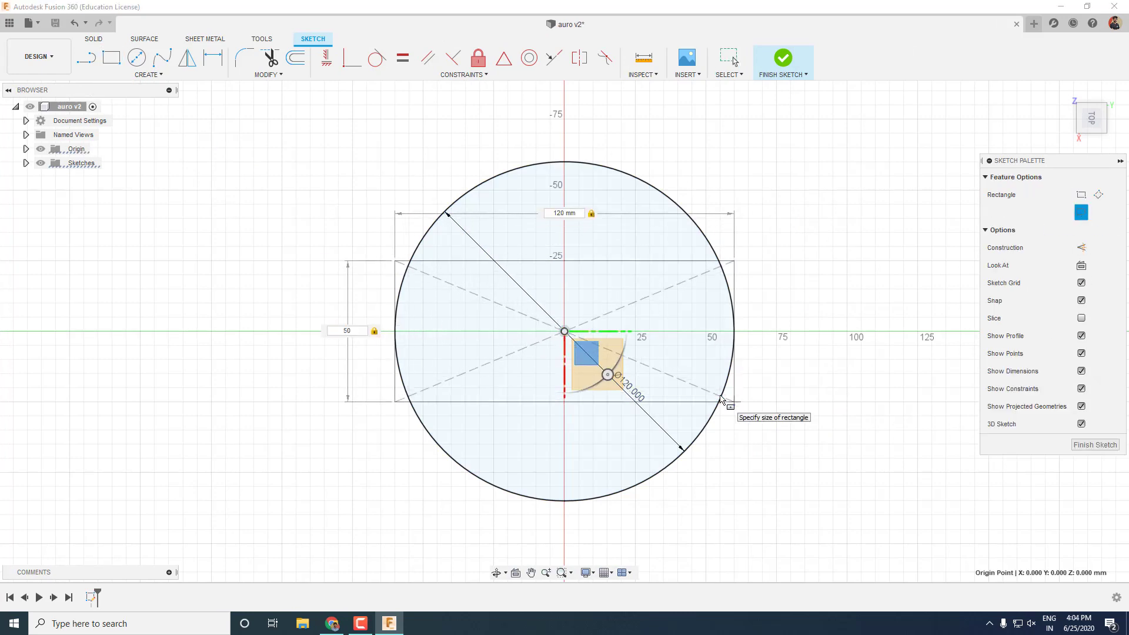
text(0)
key(Return)
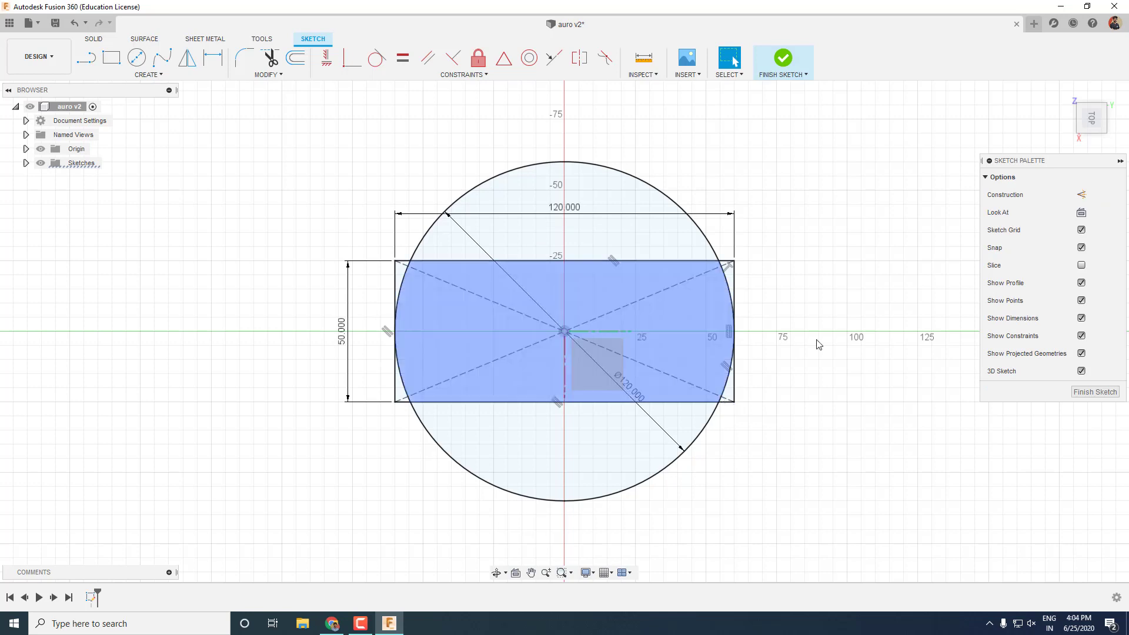
Add a 60 × 50 mm centre rectangle at the origin and finish the sketch.
key(r)
click(564, 331)
text(60)
key(Tab)
text(50)
key(Return)
click(783, 57)
mouse_move(819, 428)
shift+middle_down()
mouse_move(800, 416)
mouse_move(789, 348)
mouse_move(872, 393)
mouse_move(920, 378)
mouse_move(853, 382)
shift+middle_up()
Extrude the two crescent profiles and the centre rectangle 2 mm into a new body.
click(617, 379)
ctrl+click(530, 361)
ctrl+click(454, 317)
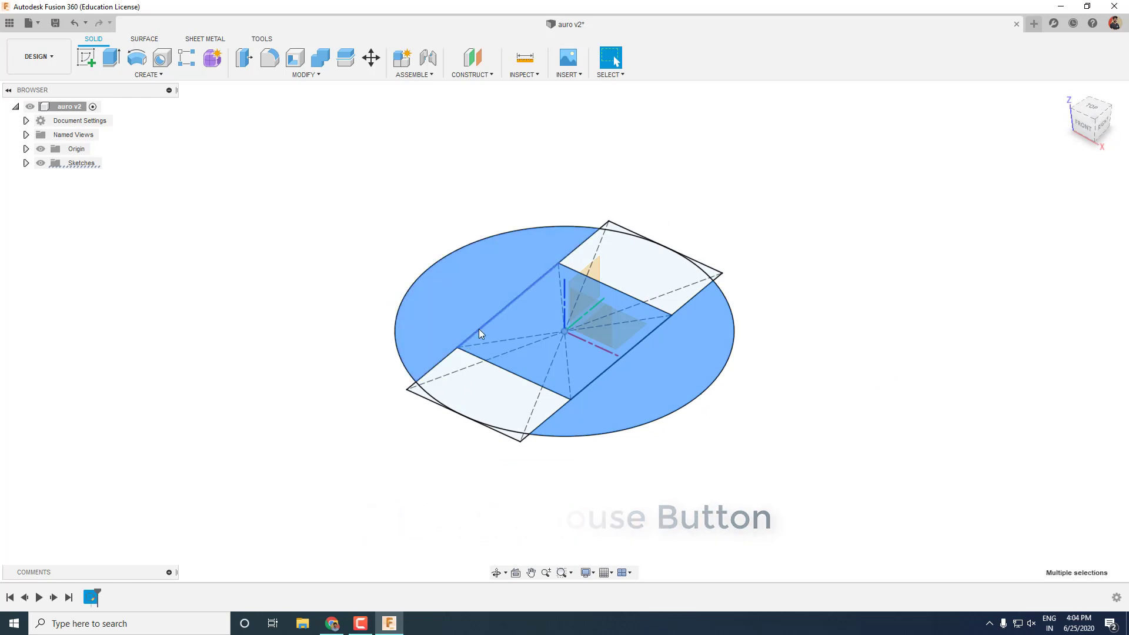
key(e)
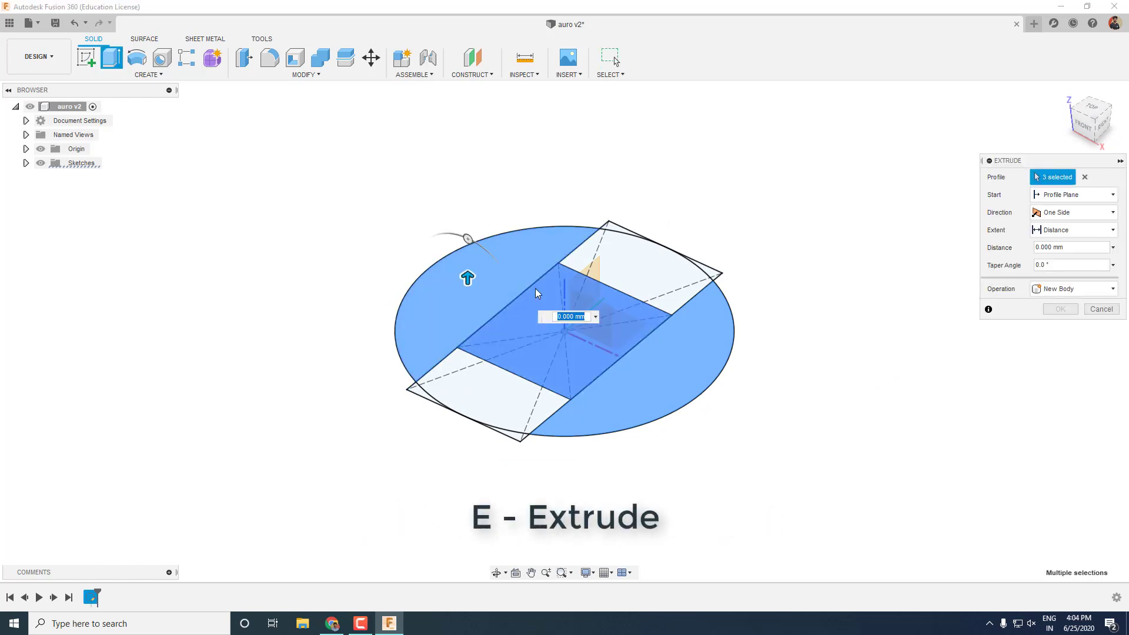
text(2)
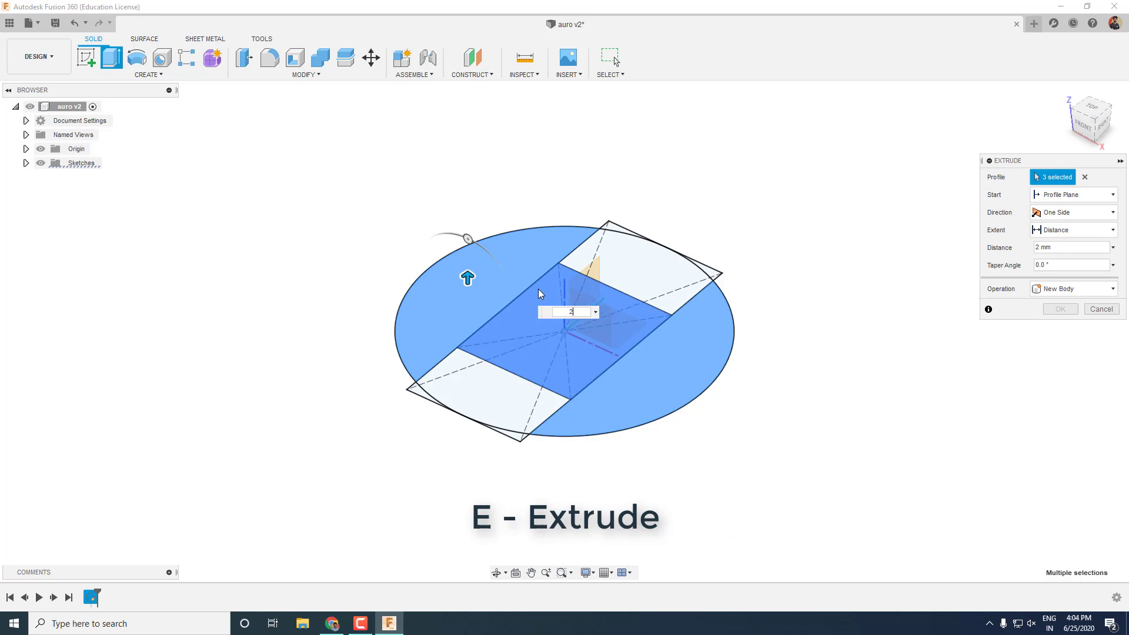
key(Return)
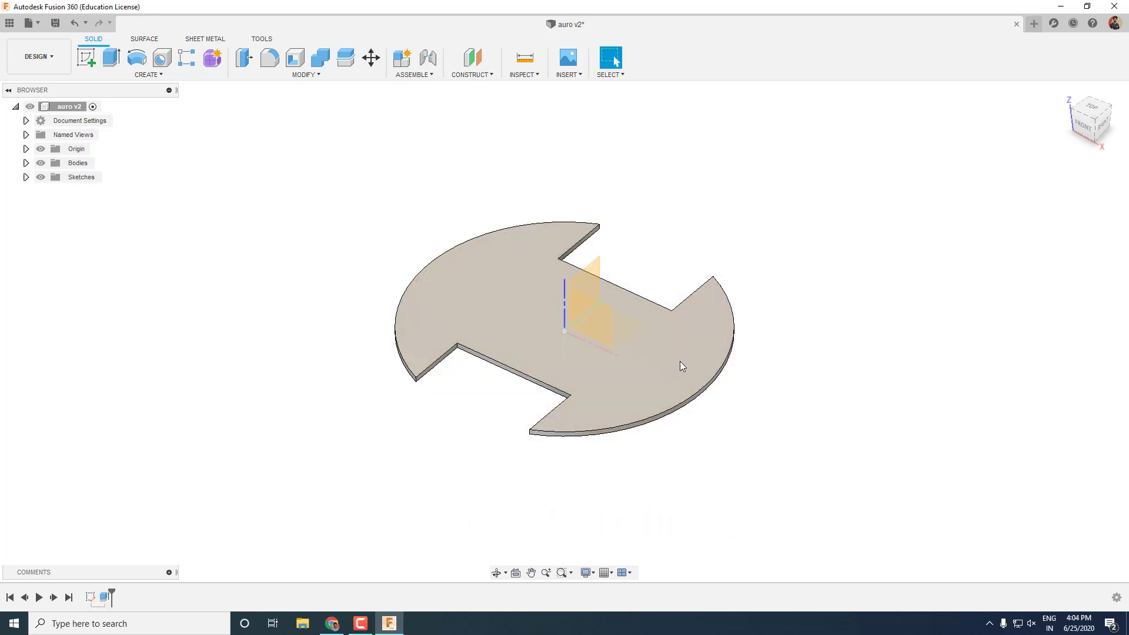
scroll(585, 316, up, 3)
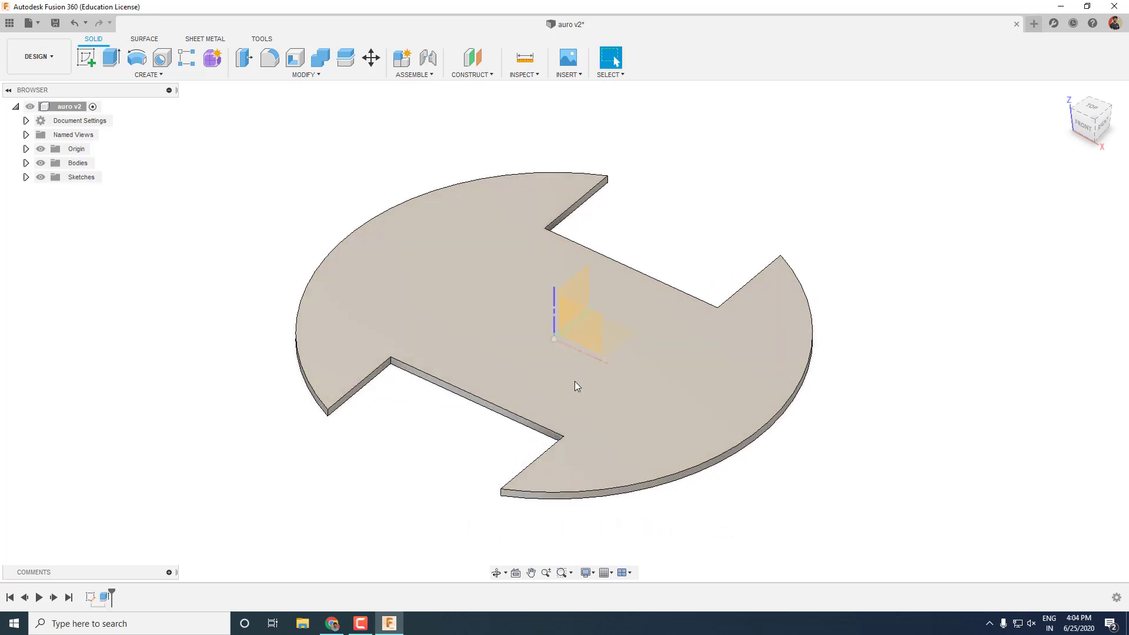
mouse_move(574, 381)
shift+middle_down()
mouse_move(582, 333)
mouse_move(607, 318)
mouse_move(623, 351)
mouse_move(605, 375)
mouse_move(575, 378)
shift+middle_up()
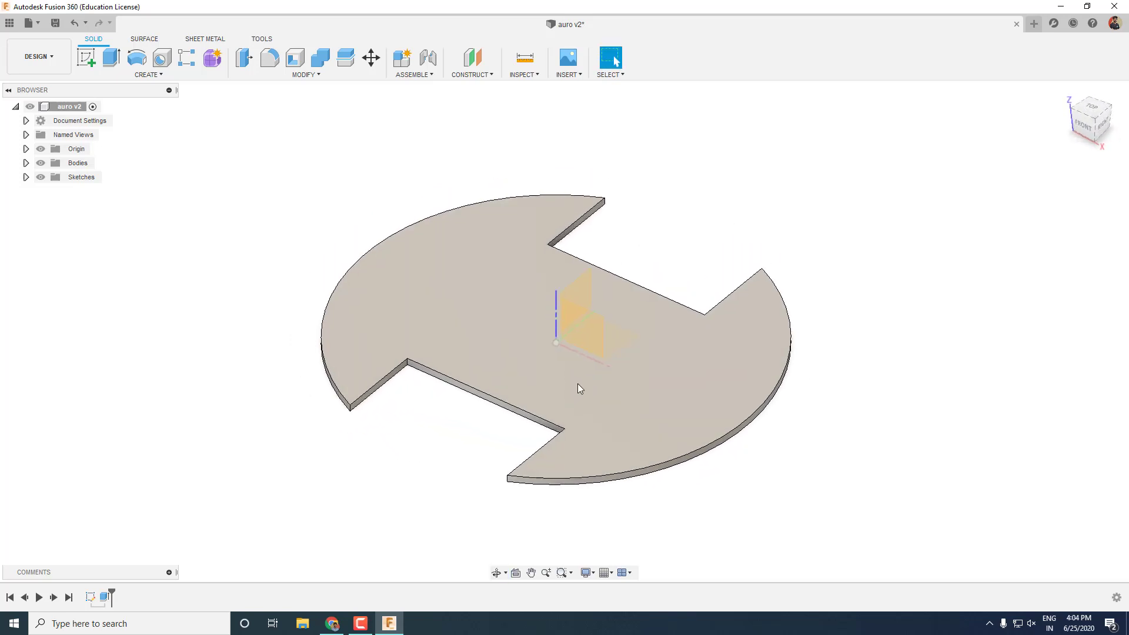
Save a new version and start a sketch on the plate's top face.
key(ctrl+s)
click(579, 323)
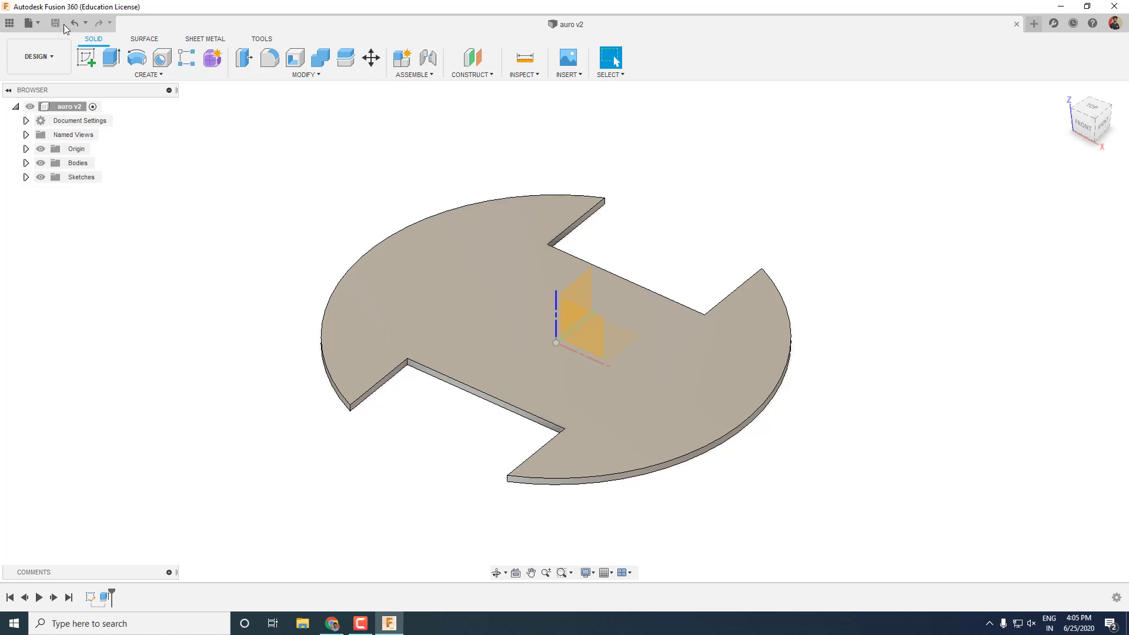
click(527, 322)
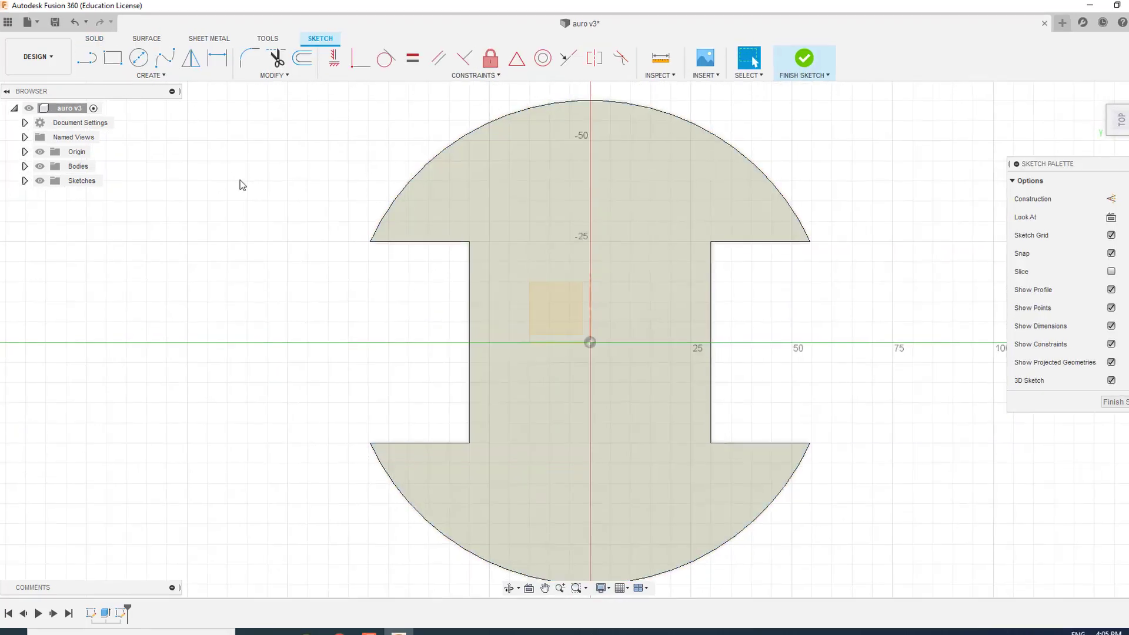
Draw a 2.5 mm circumscribed hexagon near the plate's upper-left rim.
click(171, 74)
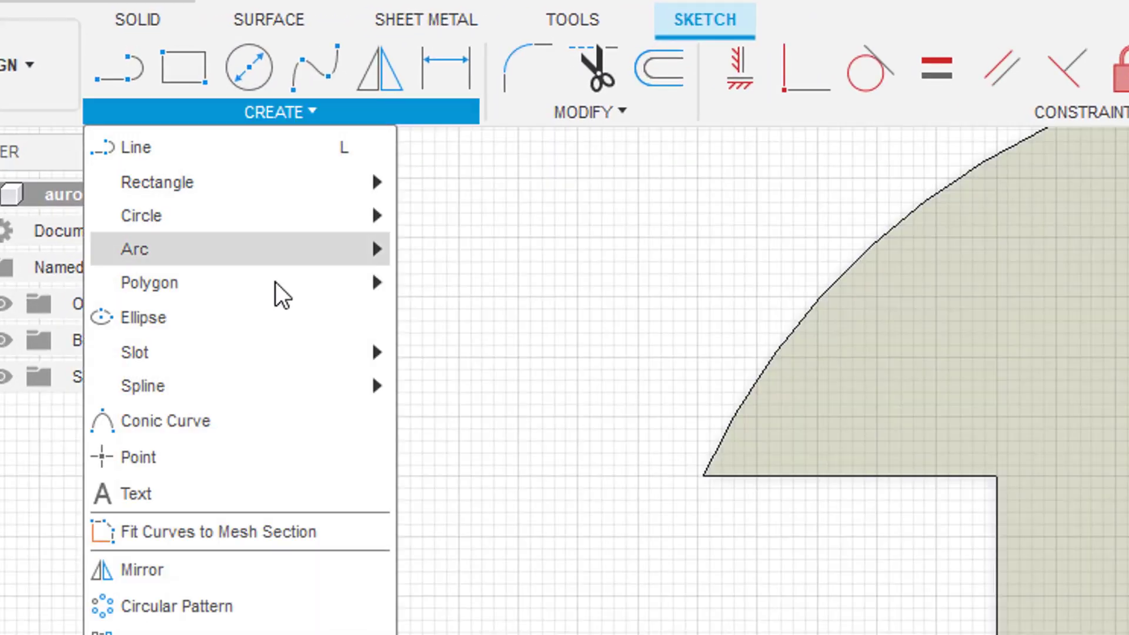
mouse_move(152, 139)
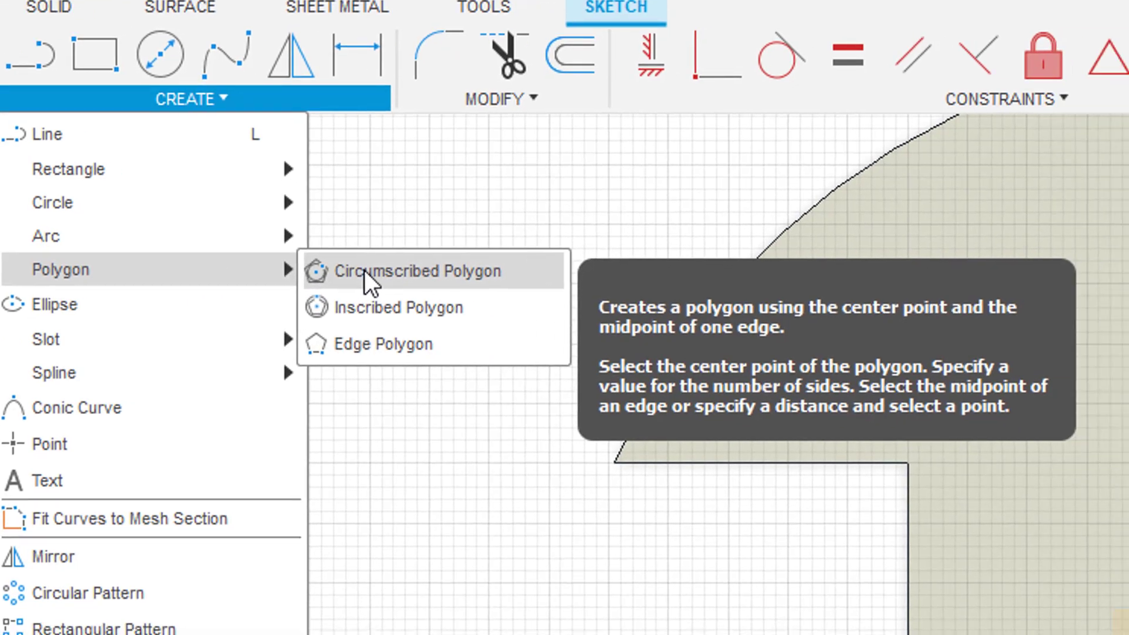
click(450, 288)
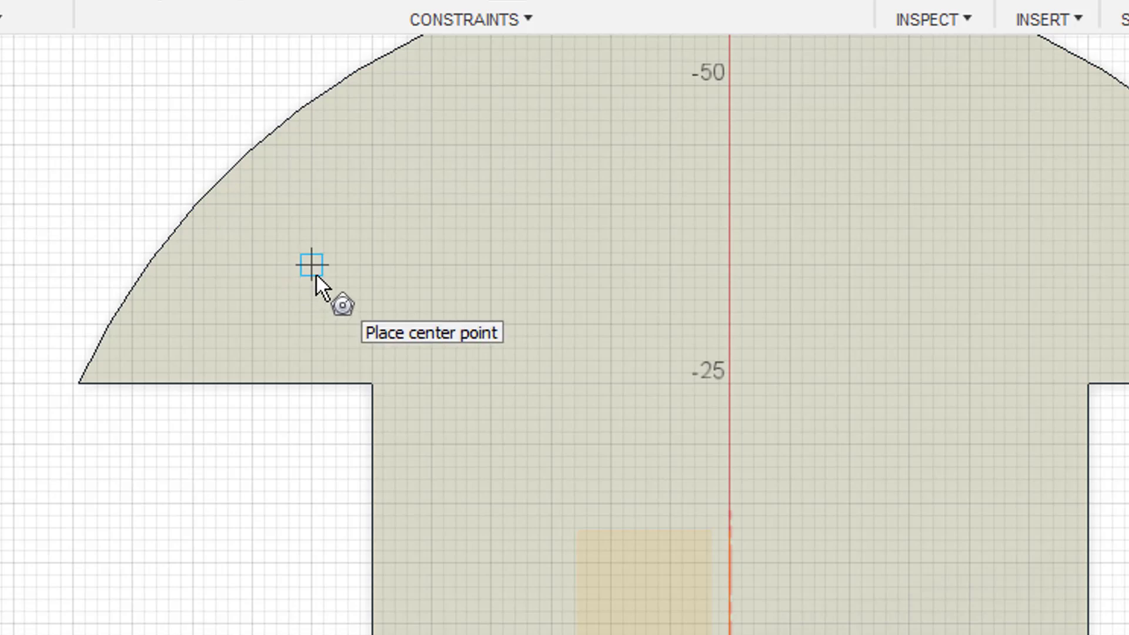
scroll(312, 265, down, 1)
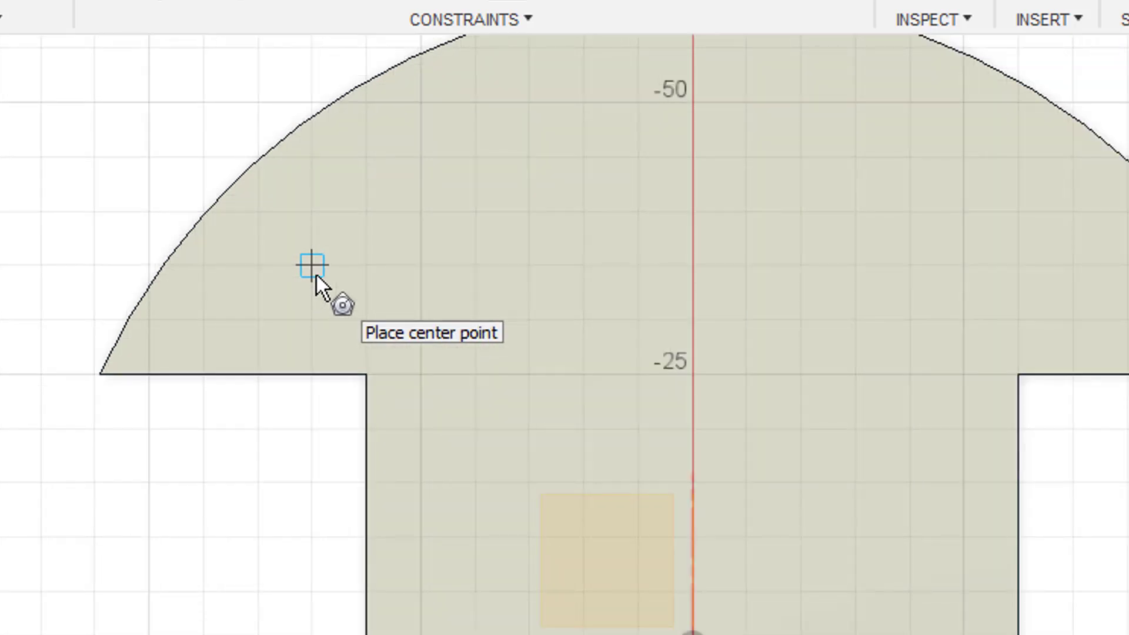
click(311, 265)
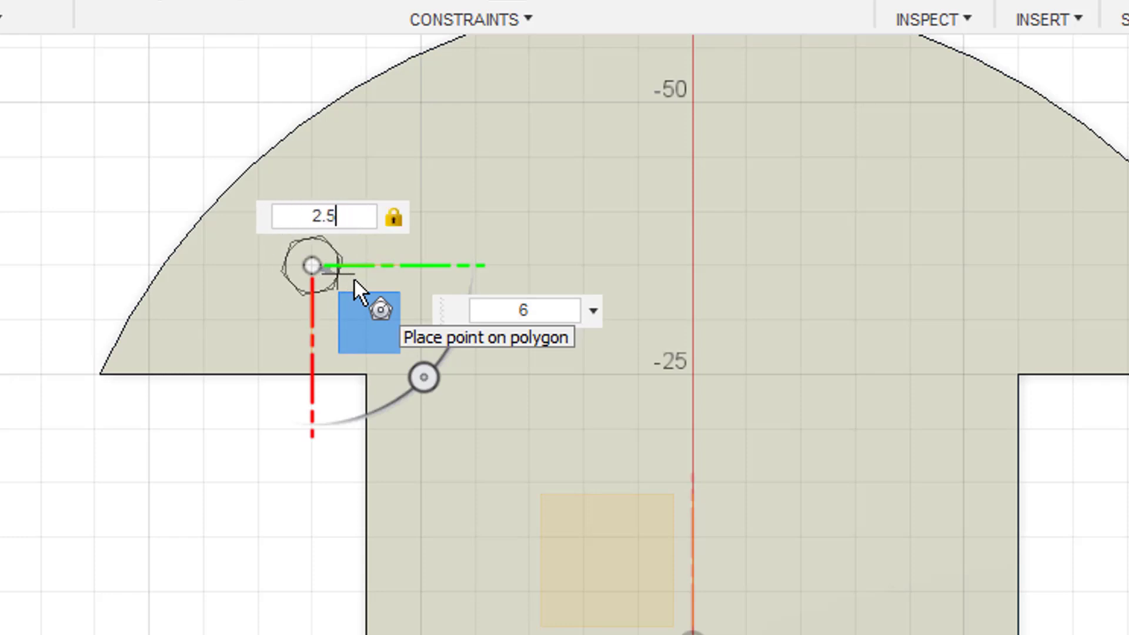
scroll(356, 270, up, 8)
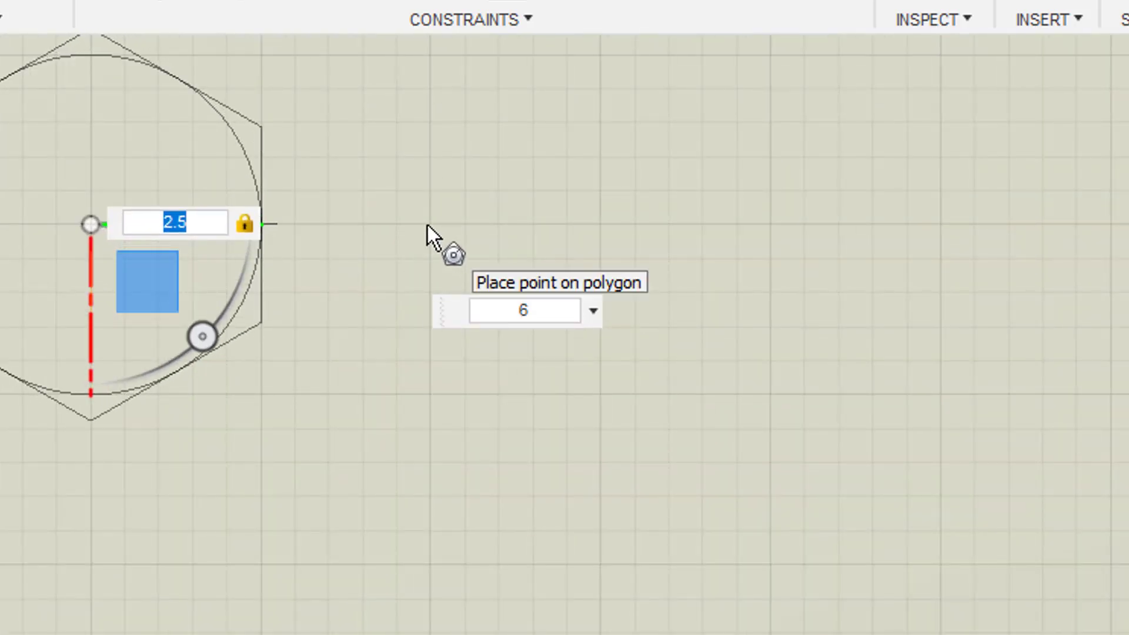
key(Return)
scroll(429, 225, down, 5)
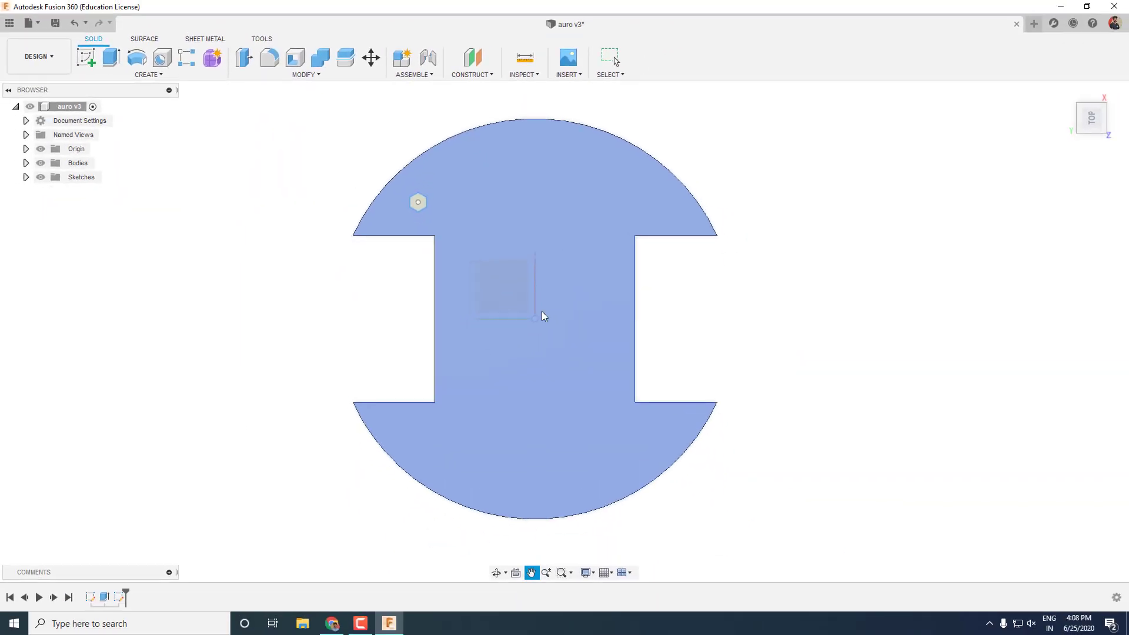
Extrude the hexagon 40 mm as a new body to form the standoff column.
click(1077, 115)
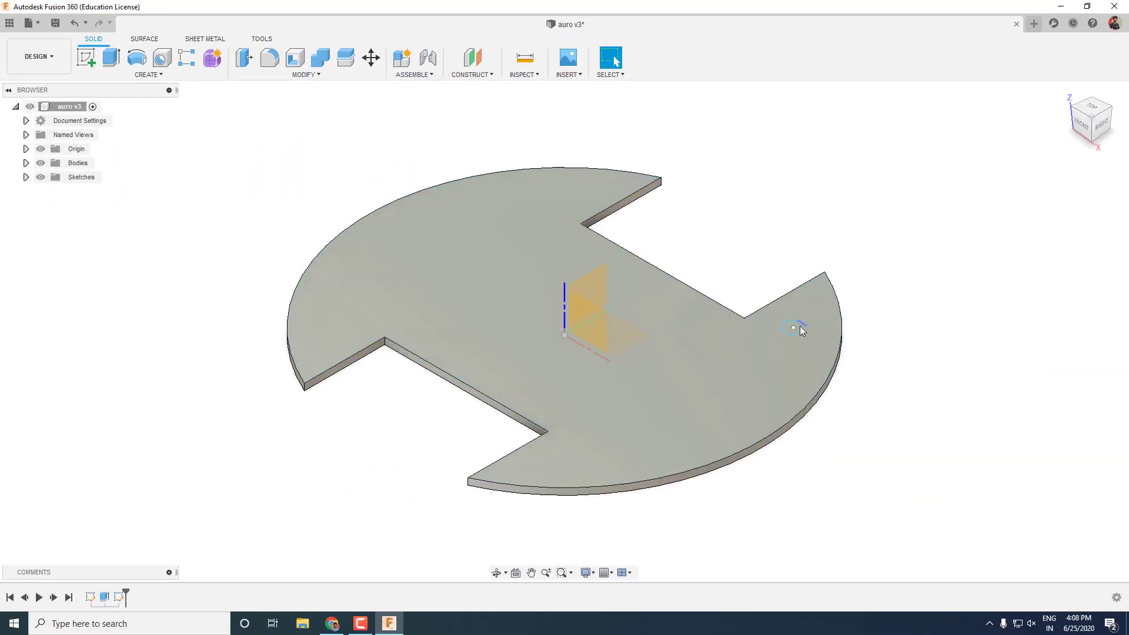
click(794, 327)
scroll(797, 328, up, 3)
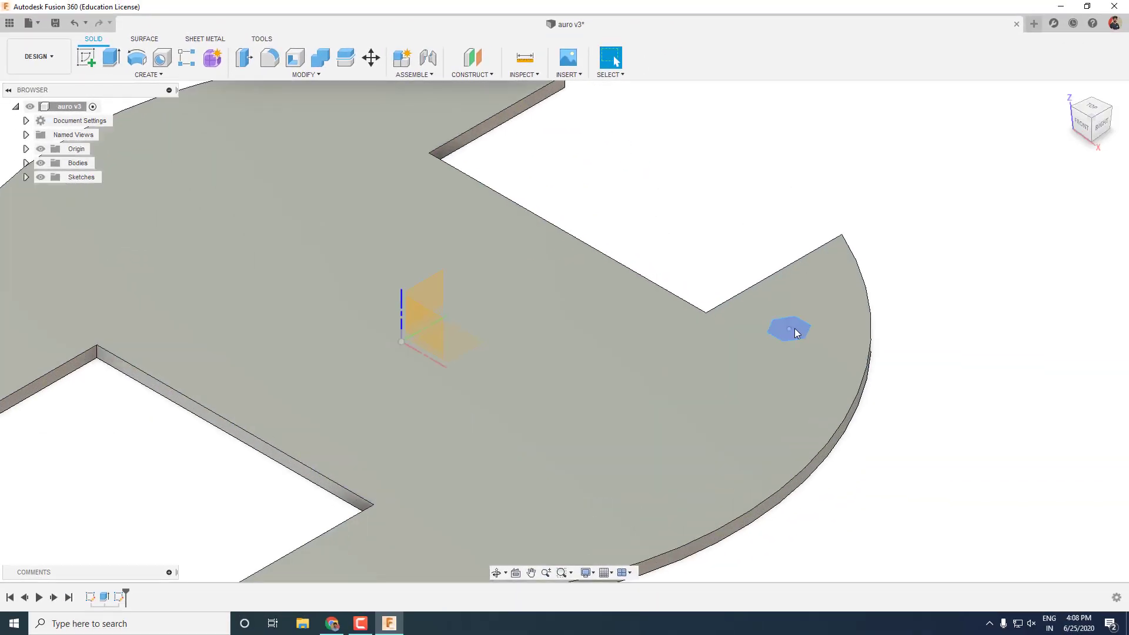
scroll(797, 327, down, 5)
key(e)
key(Return)
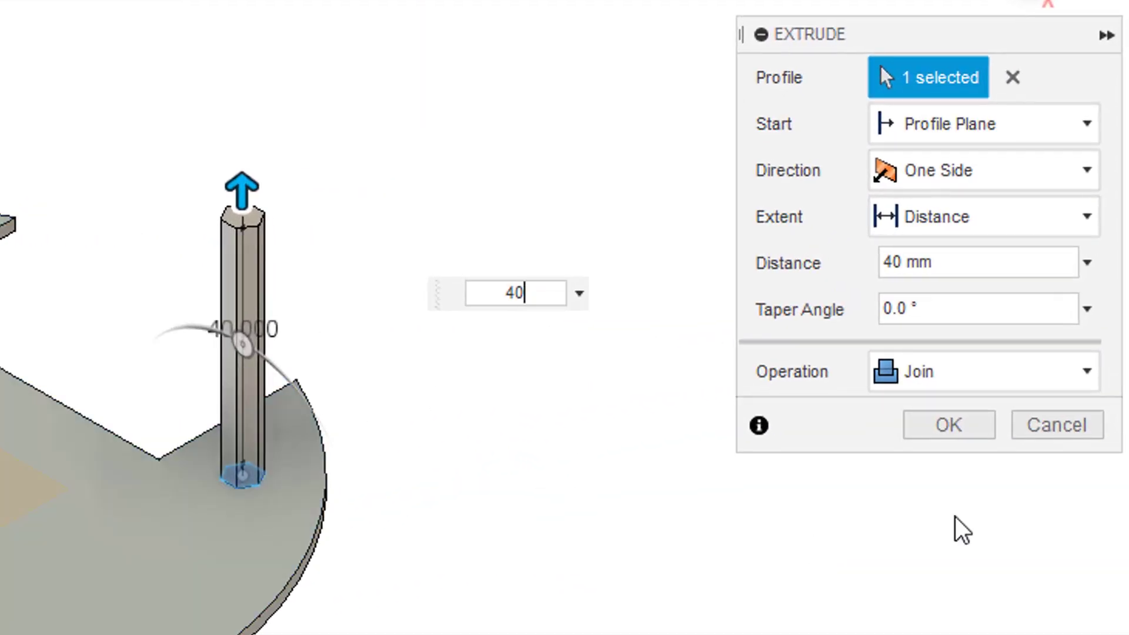
click(947, 372)
click(986, 523)
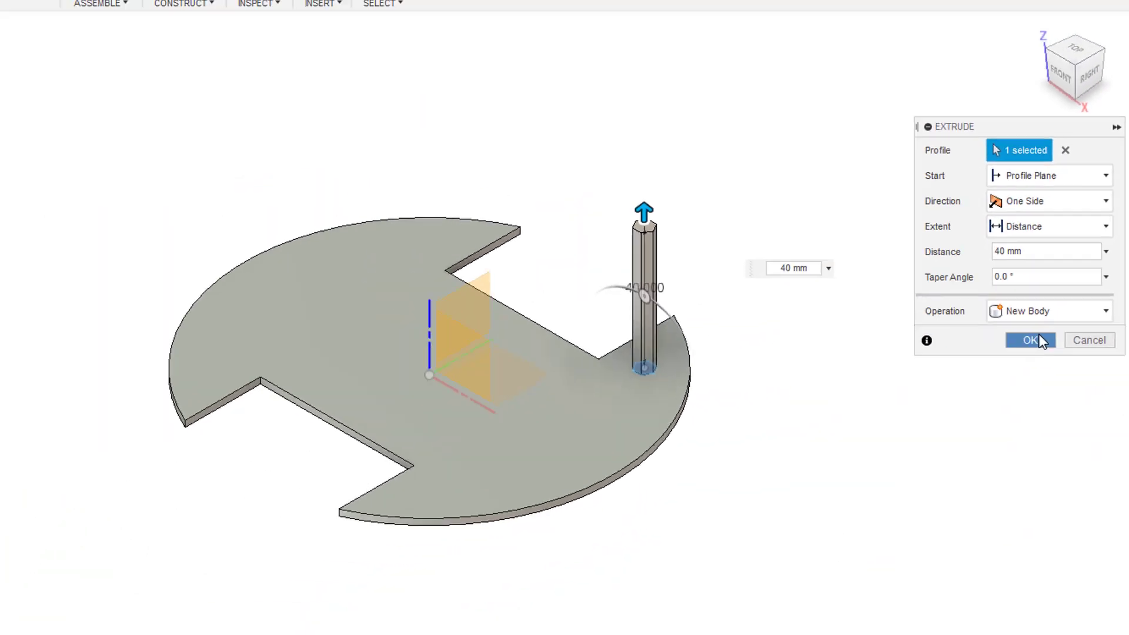
click(970, 421)
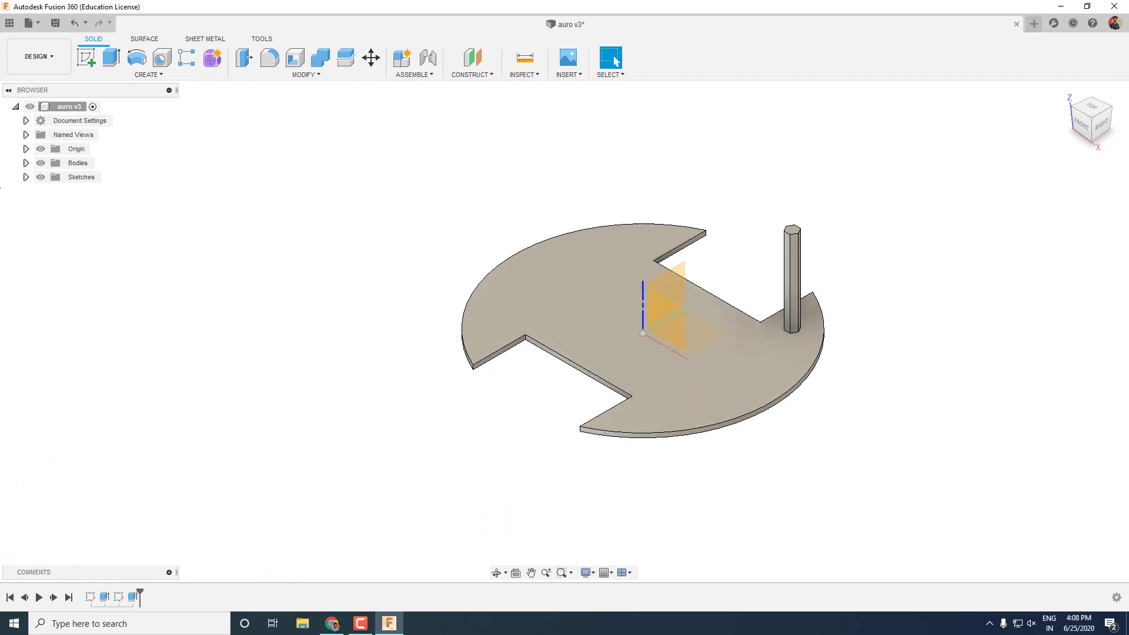
Rename the bodies to base_plate and stanoff in the browser.
click(25, 163)
click(84, 180)
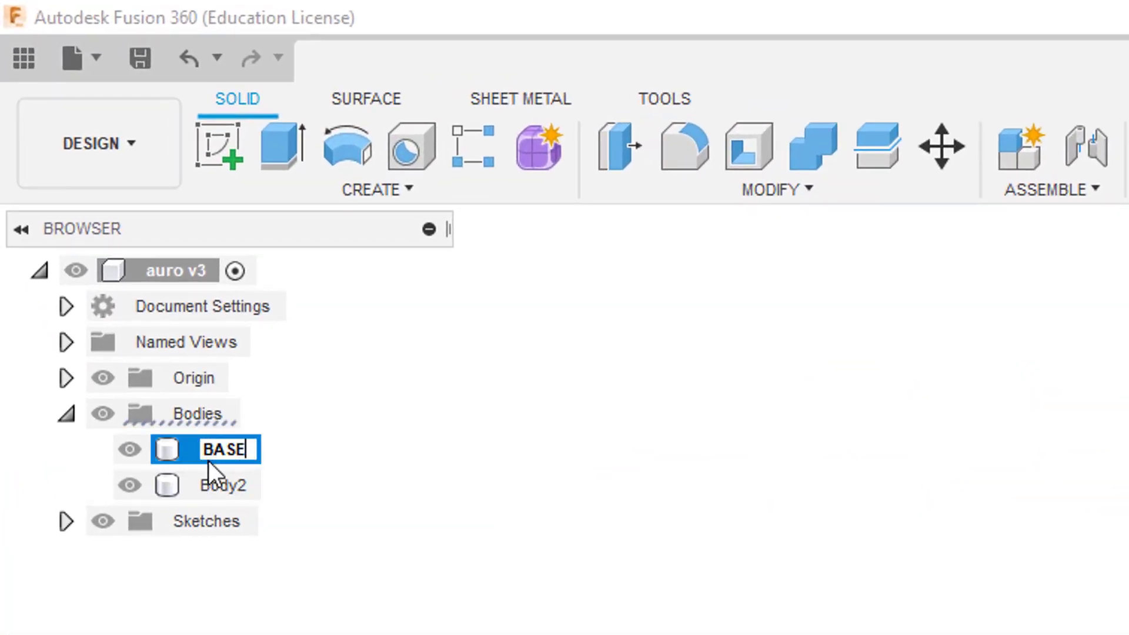
text(base_plate)
key(Return)
double_click(227, 486)
text(stanoff)
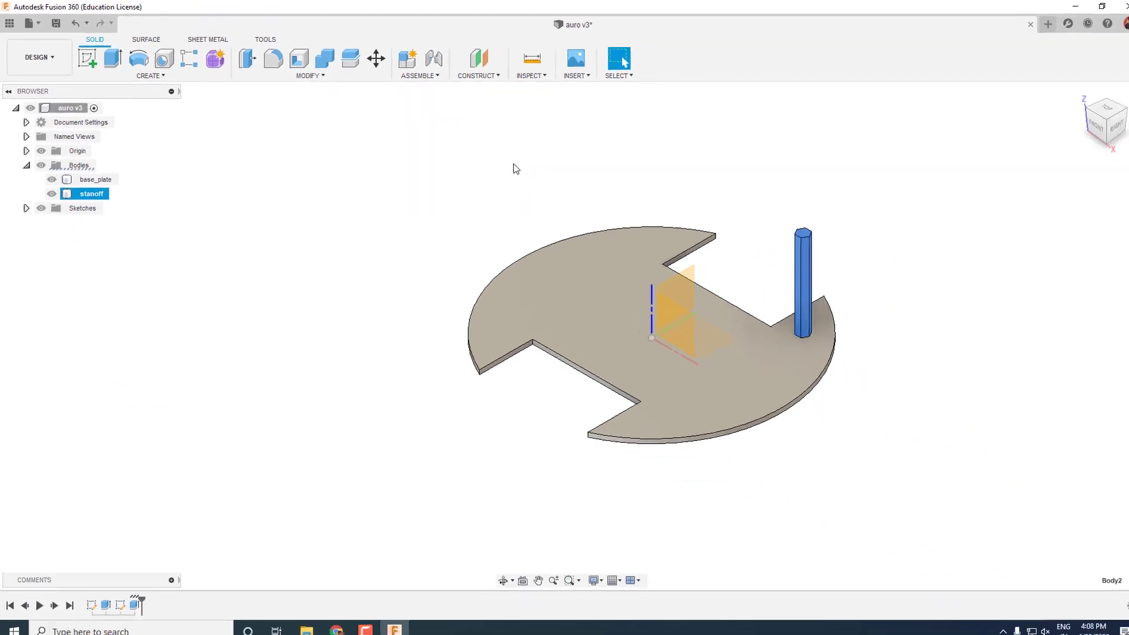
click(542, 176)
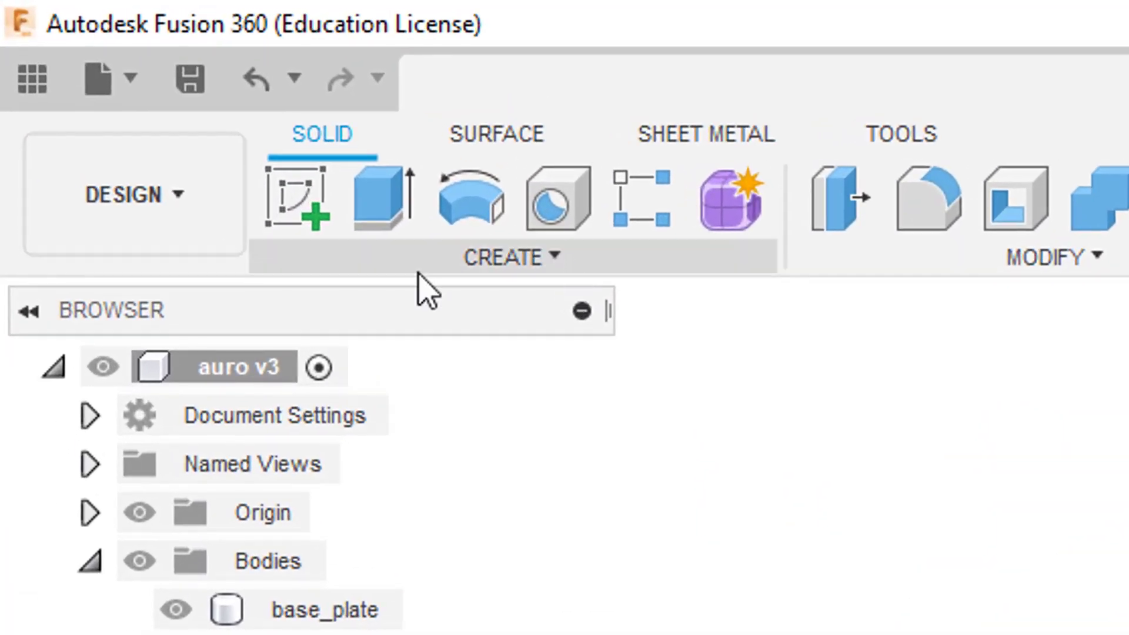
Mirror the standoff column as a body across the centre origin plane.
click(420, 261)
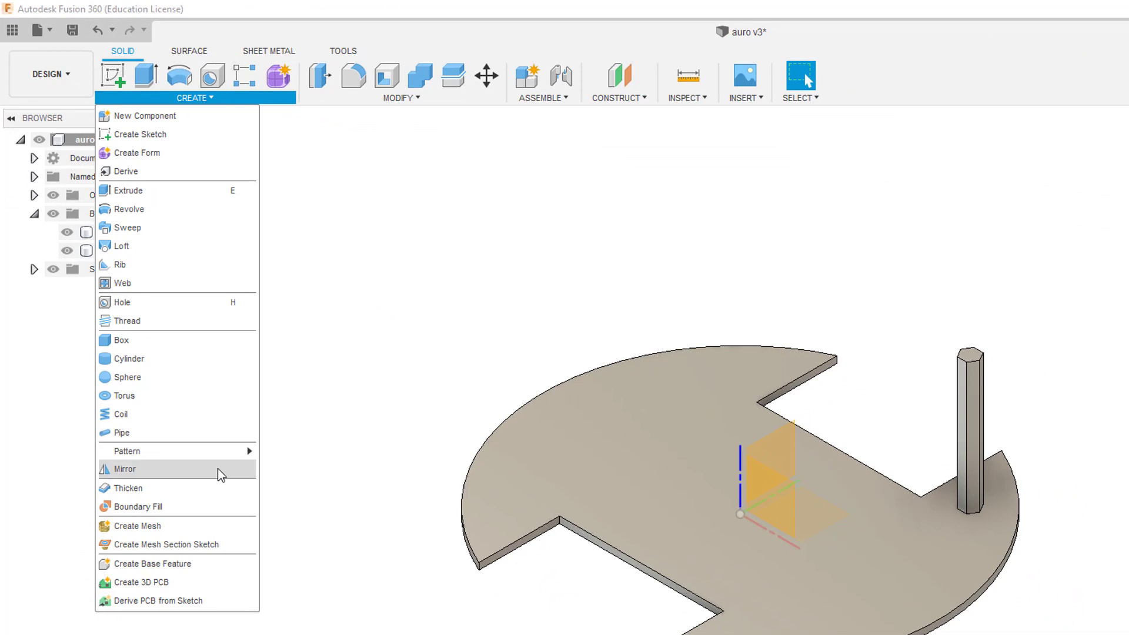
click(220, 474)
click(1006, 143)
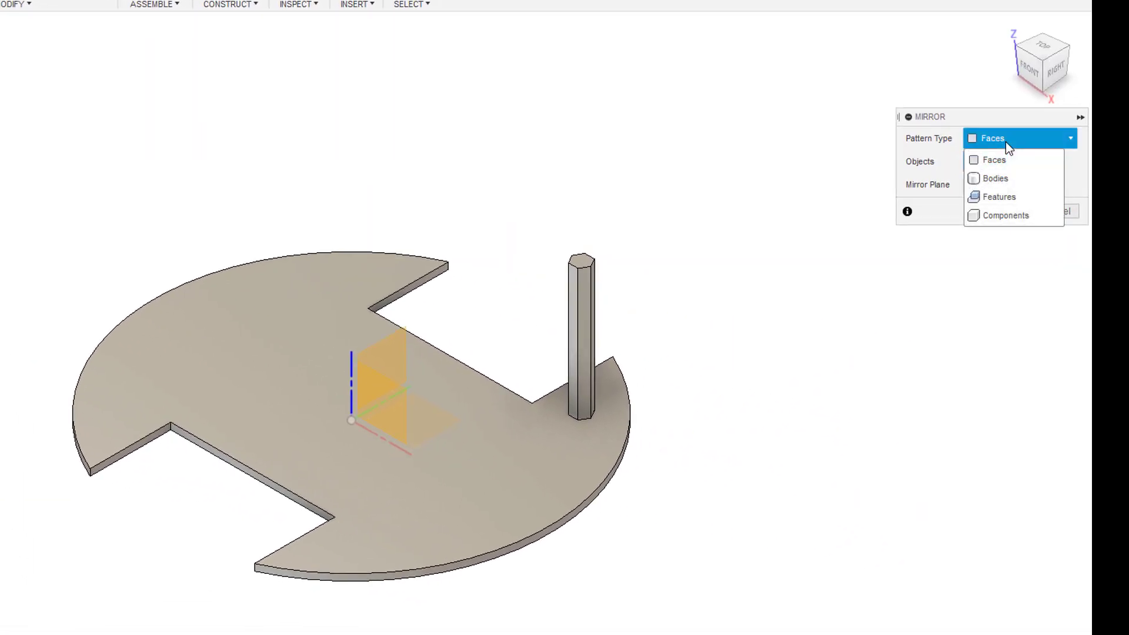
click(997, 178)
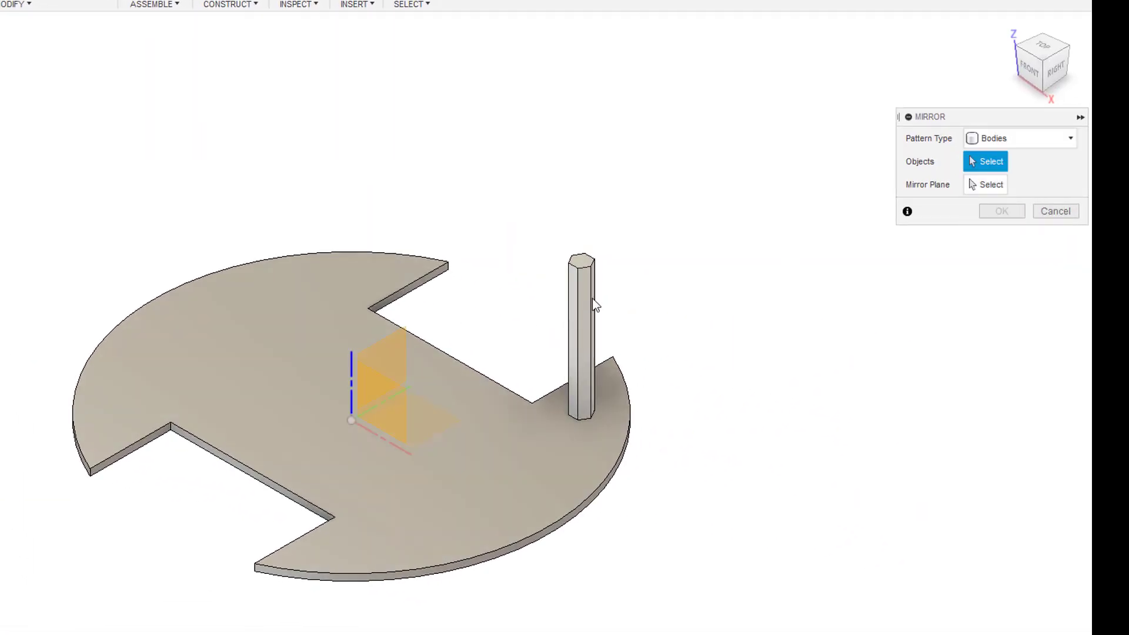
click(592, 302)
click(986, 185)
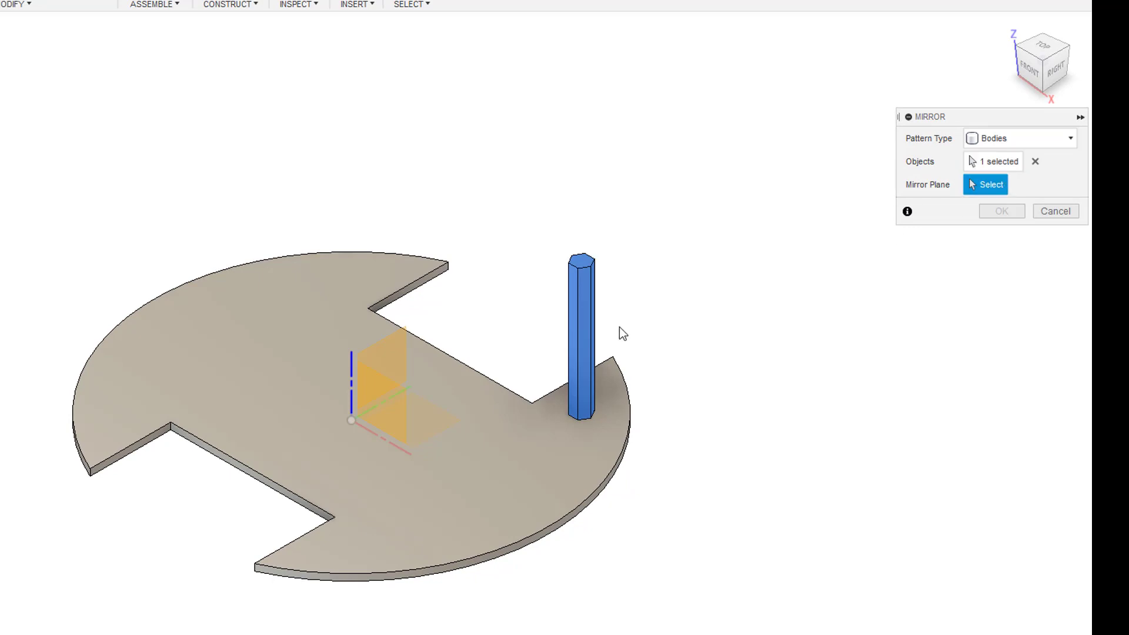
click(377, 407)
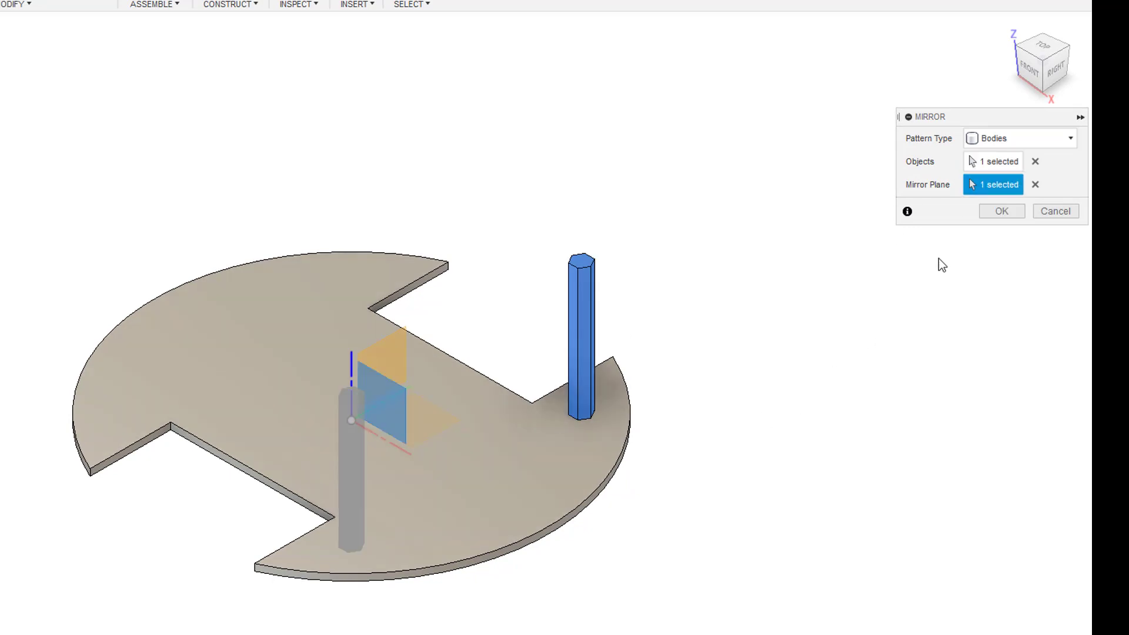
click(1000, 213)
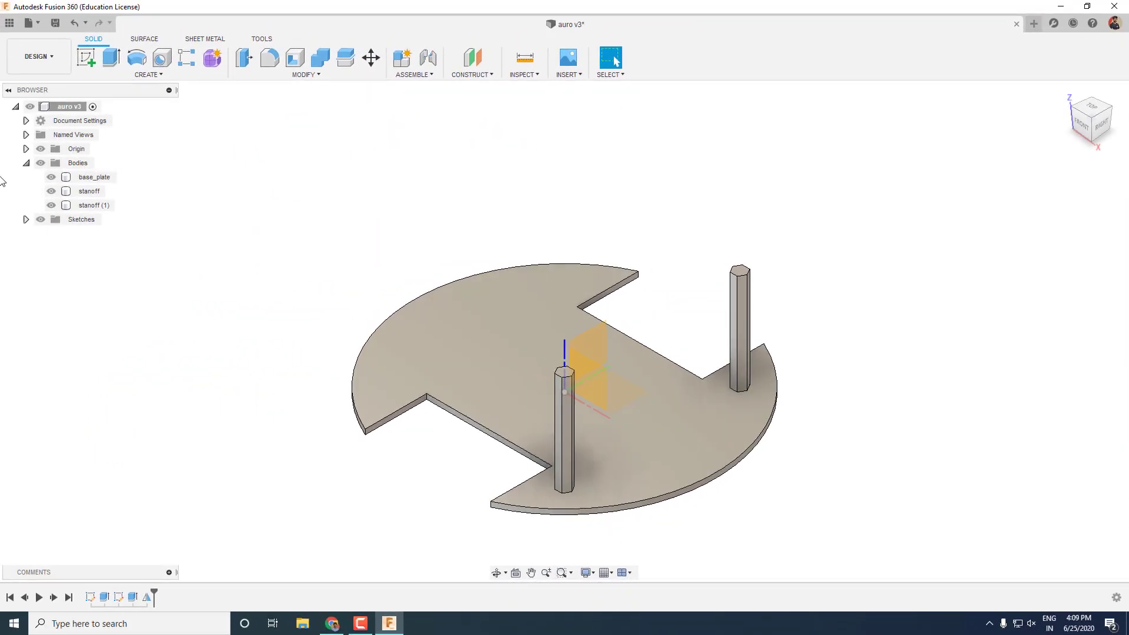
Mirror both standoffs across the vertical origin plane and pin Mirror to the toolbar.
click(94, 194)
ctrl+click(96, 205)
click(123, 76)
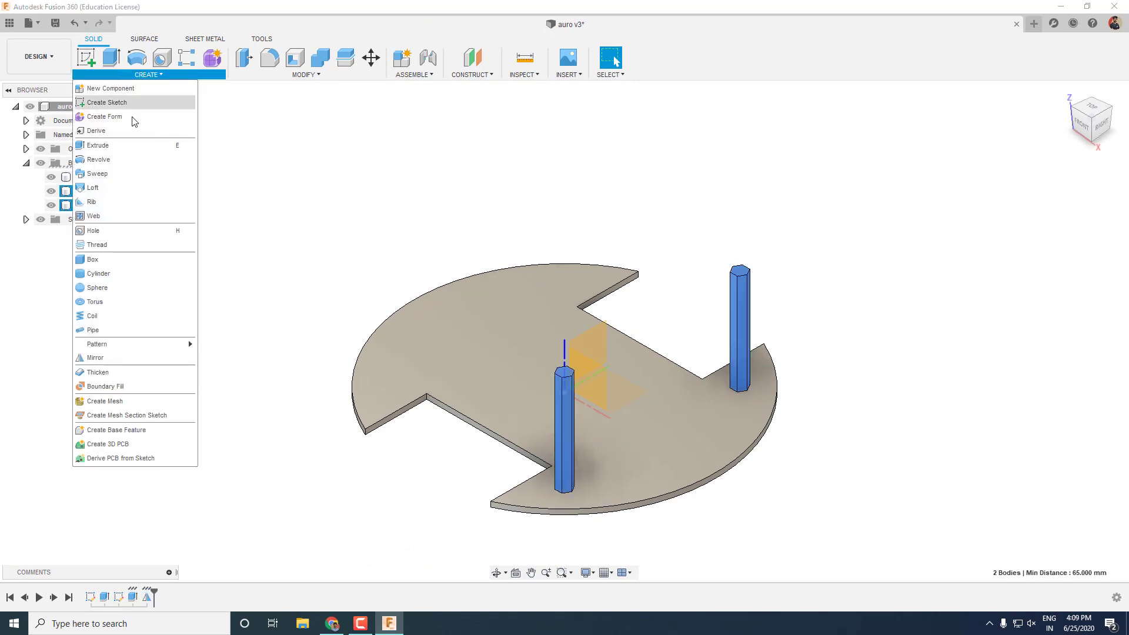
click(140, 354)
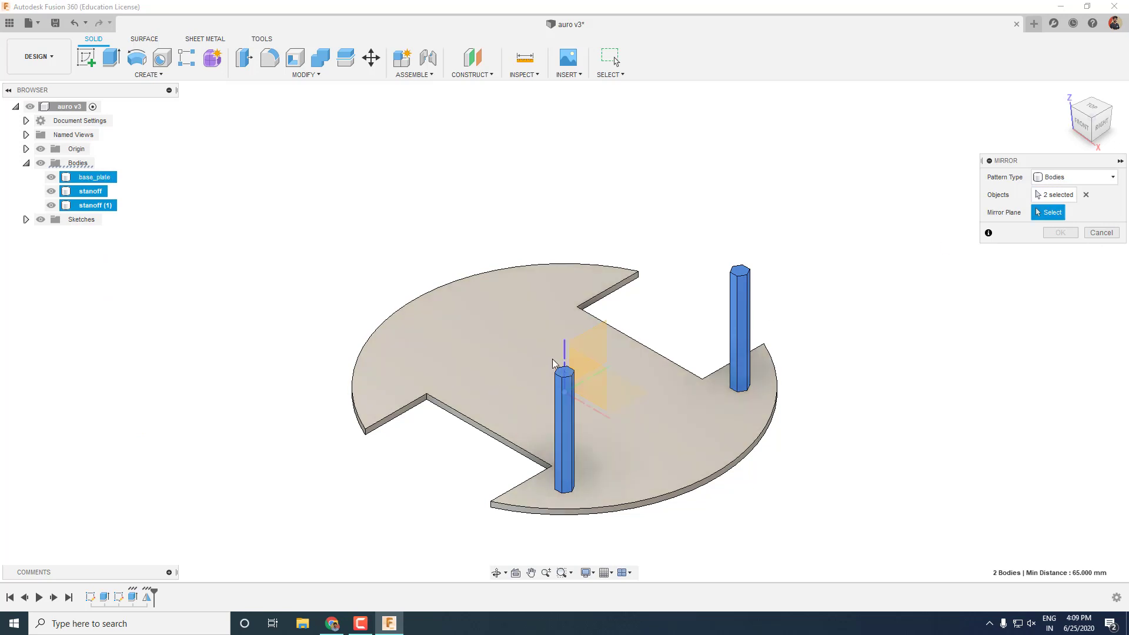
click(598, 349)
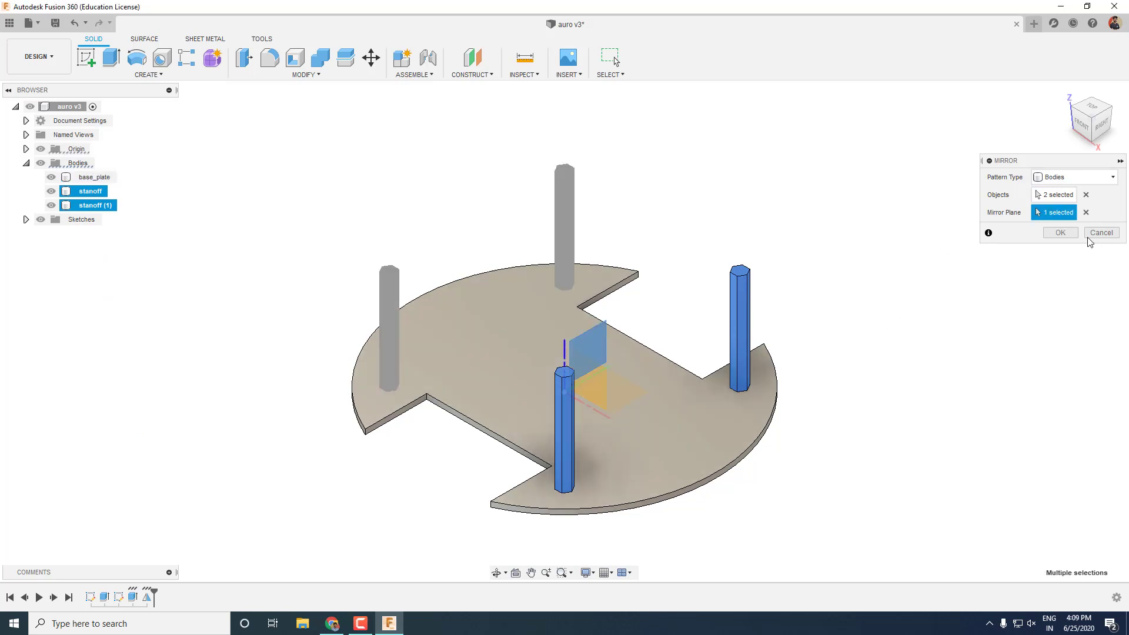
click(1059, 233)
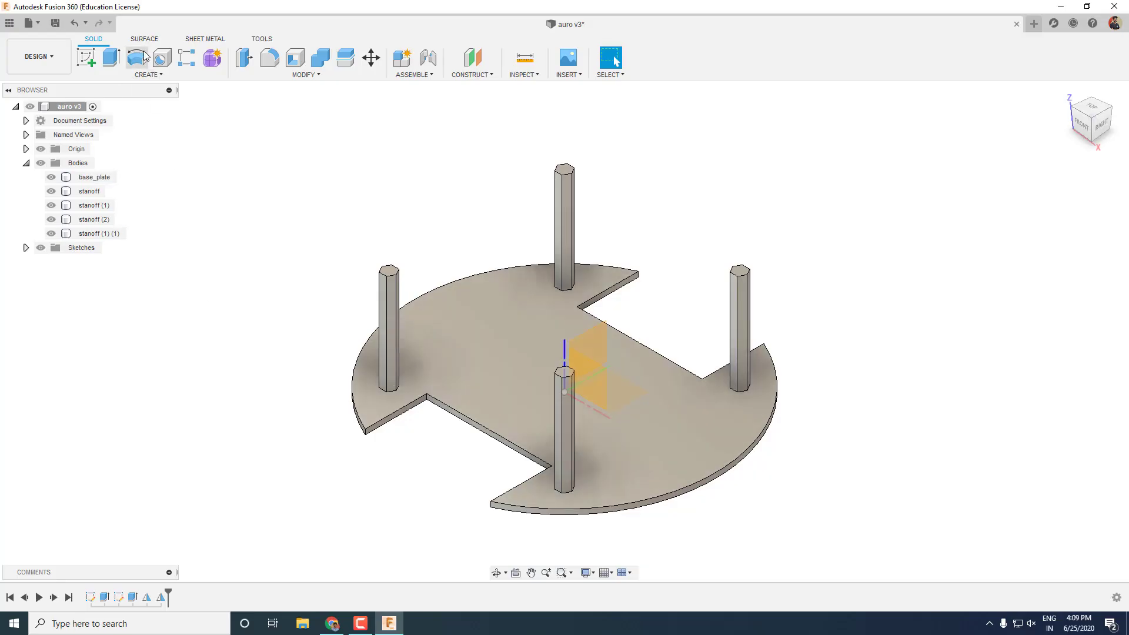
click(149, 75)
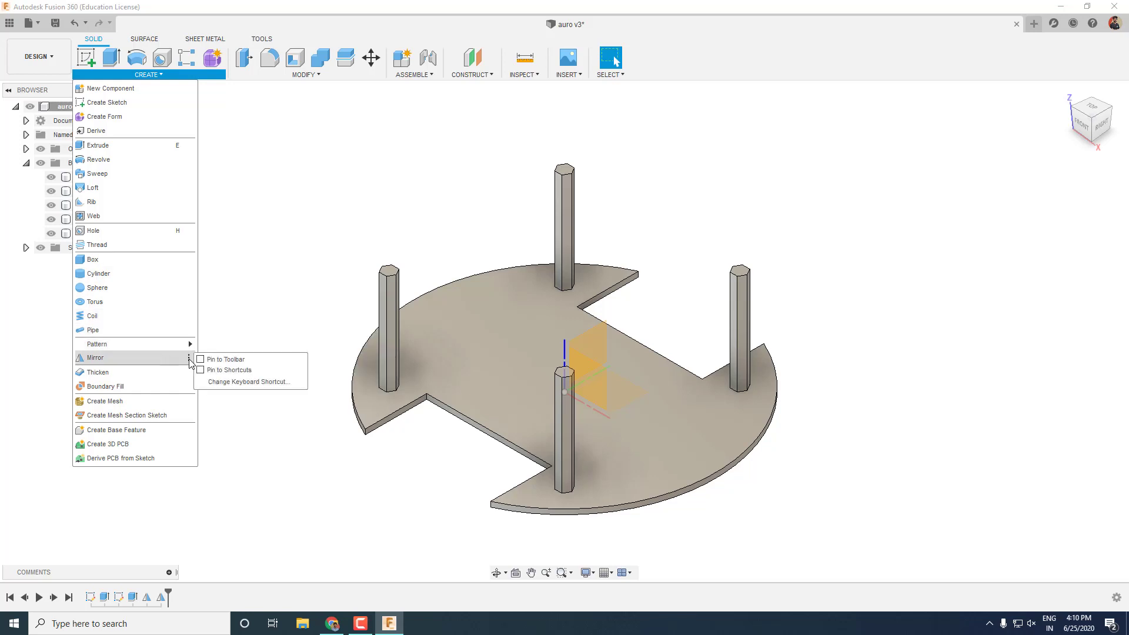
click(201, 360)
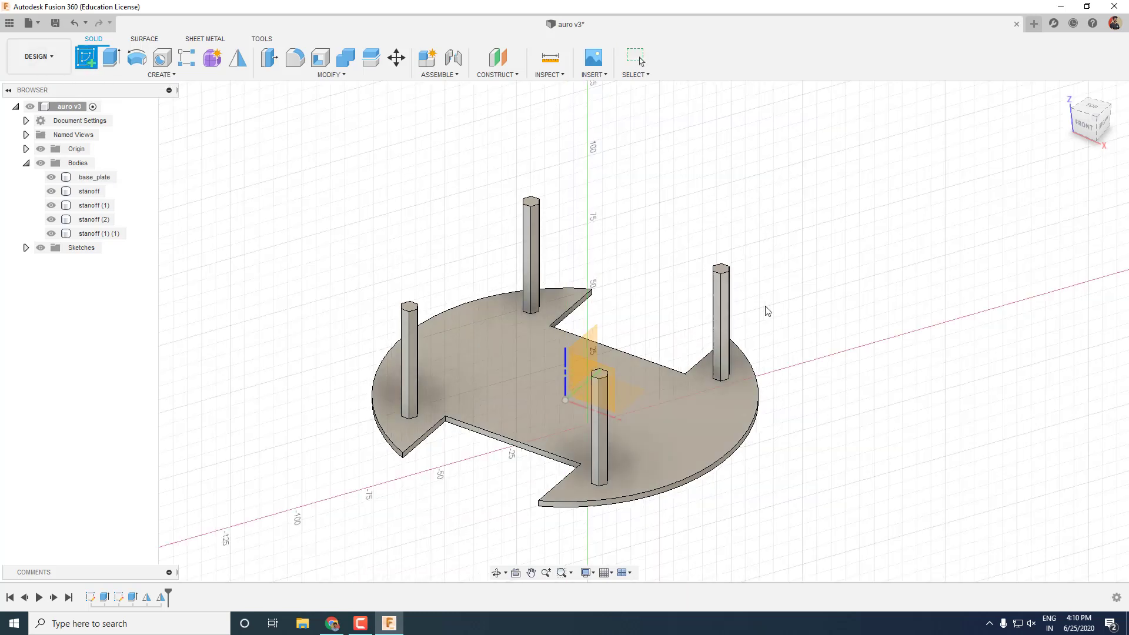
Sketch a 120 mm diameter circle on the standoff tops.
click(517, 323)
click(137, 57)
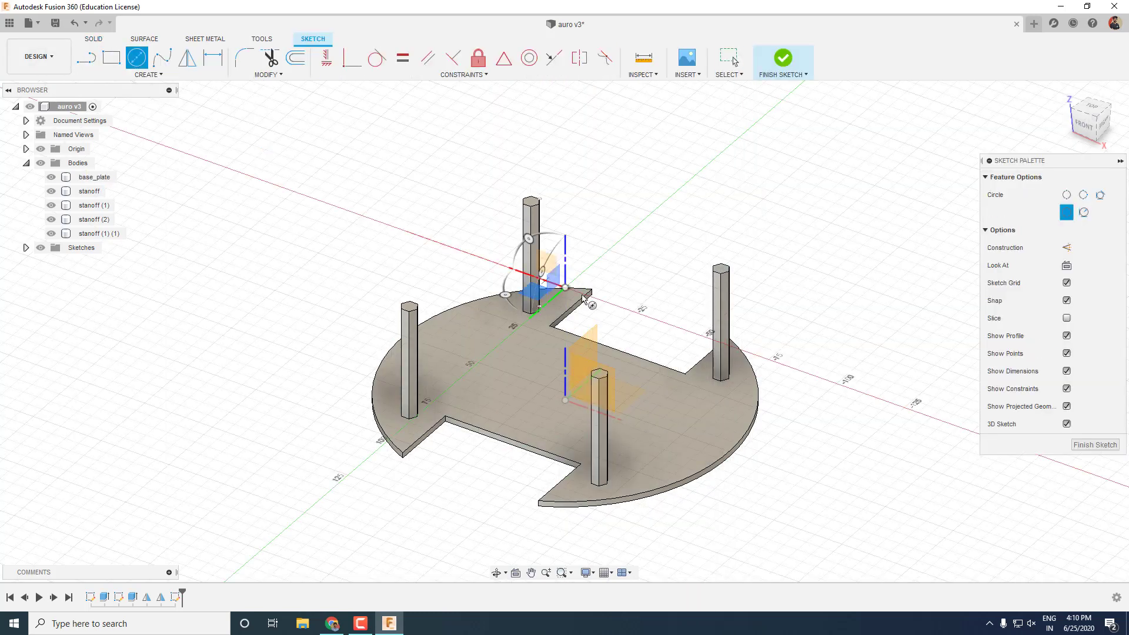
shift+middle_drag(594, 371, 568, 294)
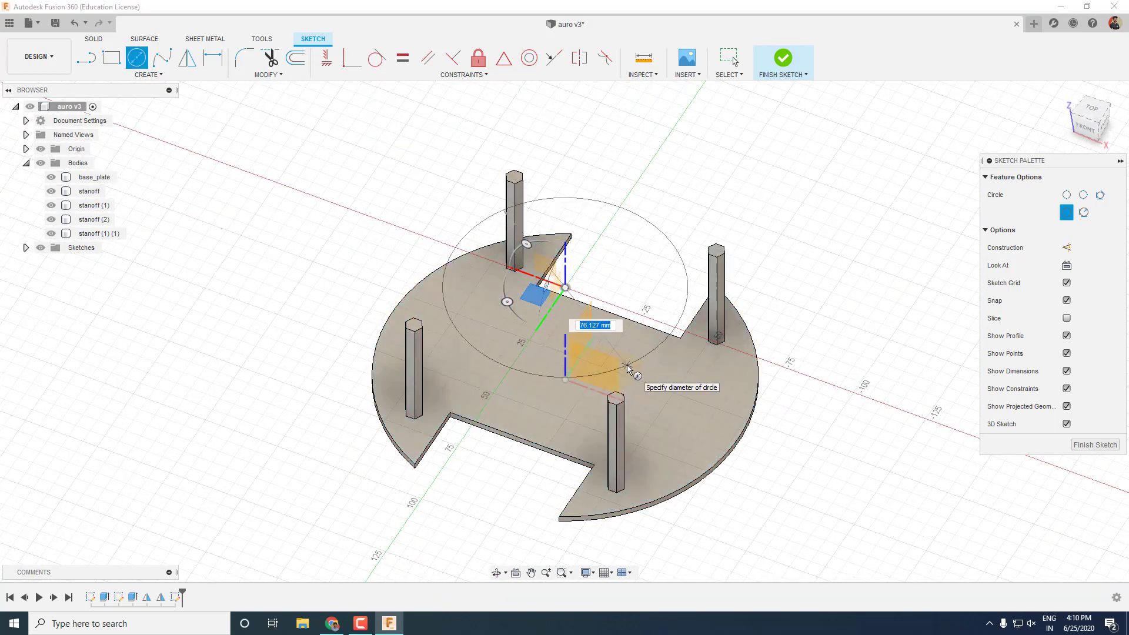
text(0)
key(Return)
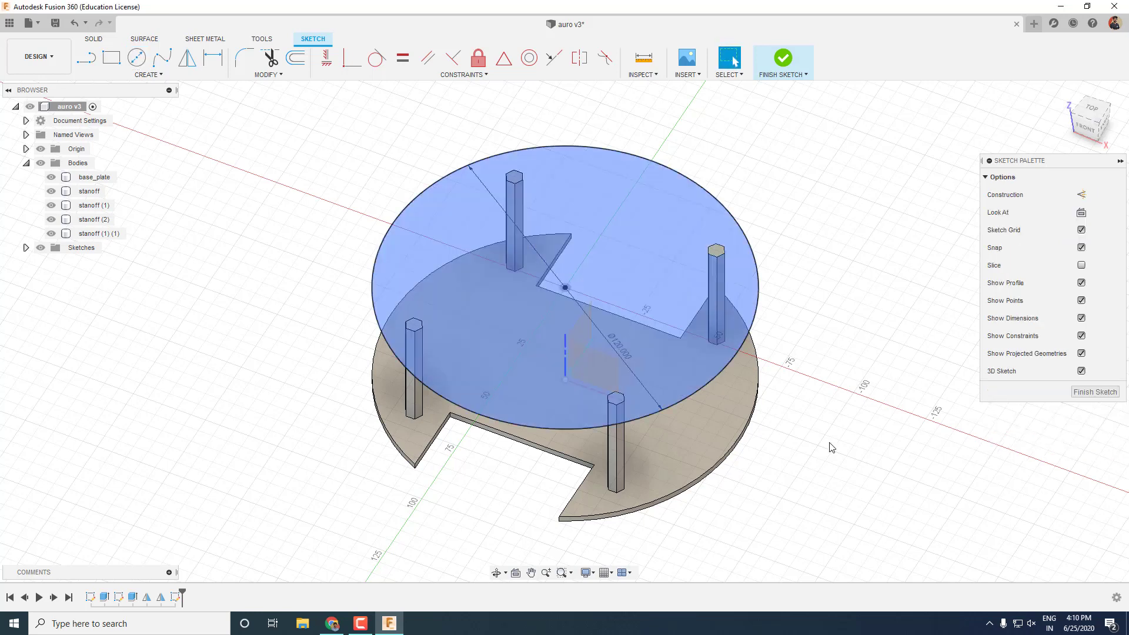
click(1096, 444)
Extrude the circle 2 mm as a new body.
click(631, 243)
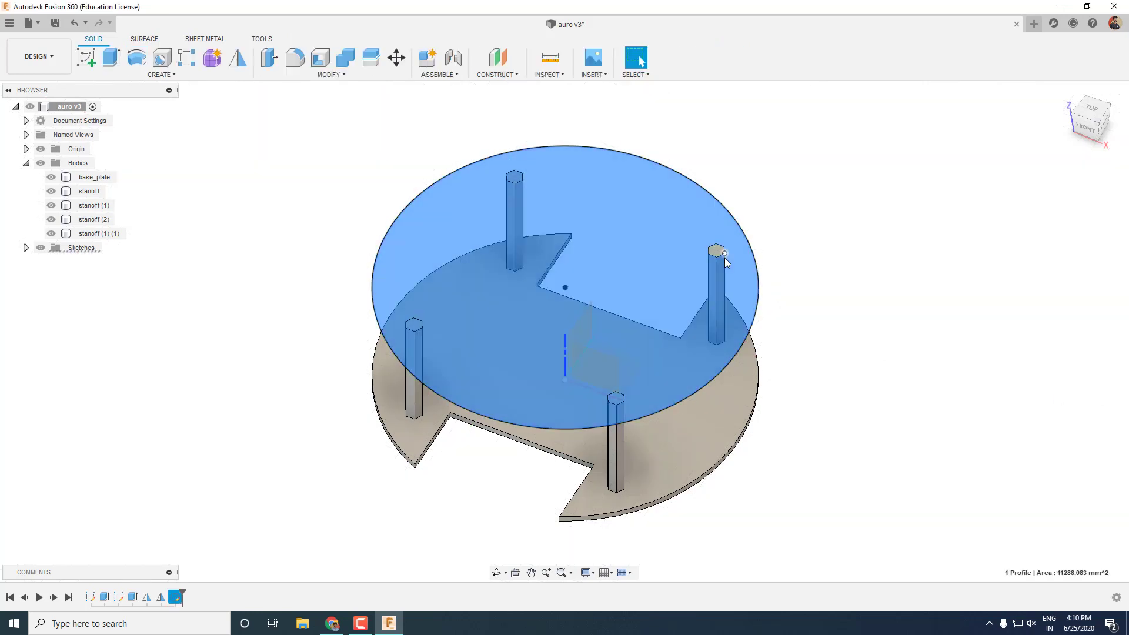
key(e)
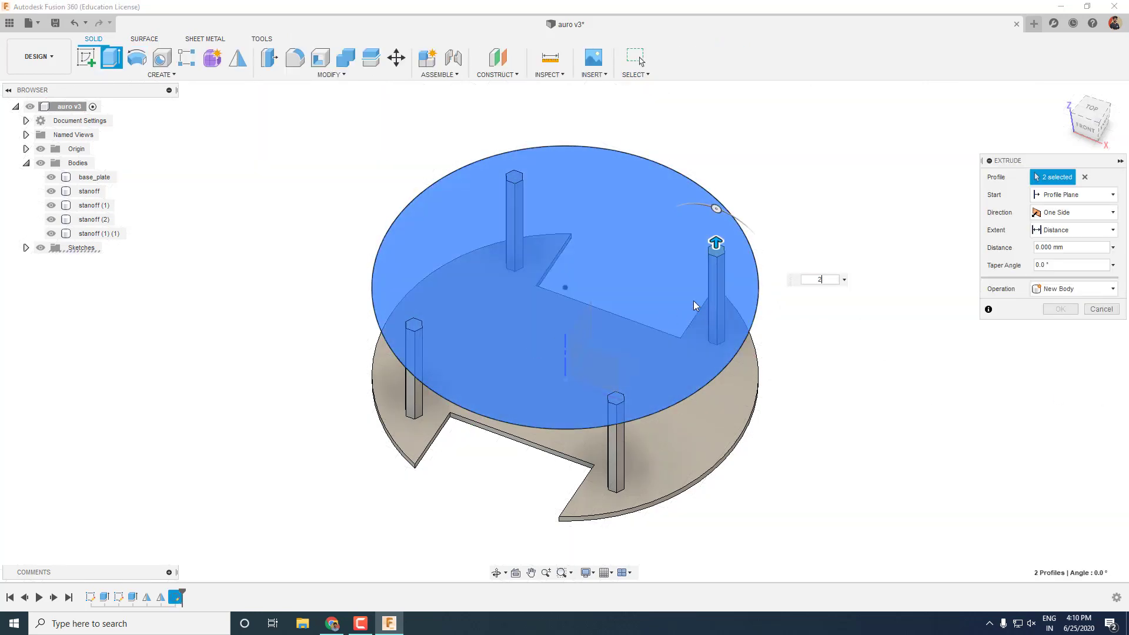
key(Return)
click(1082, 289)
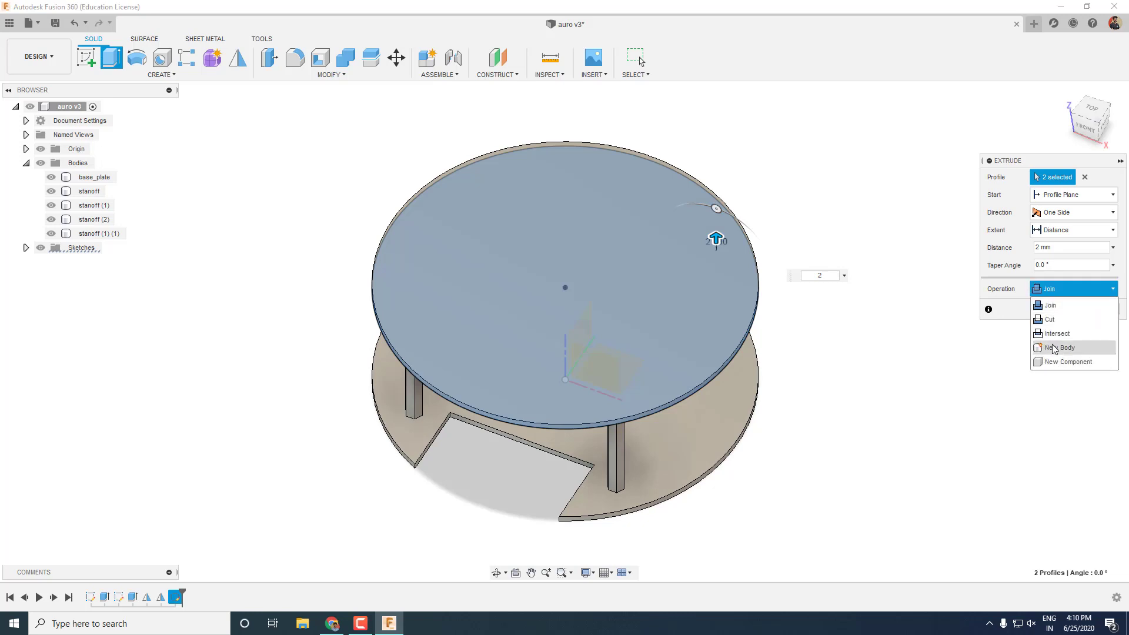
click(1055, 350)
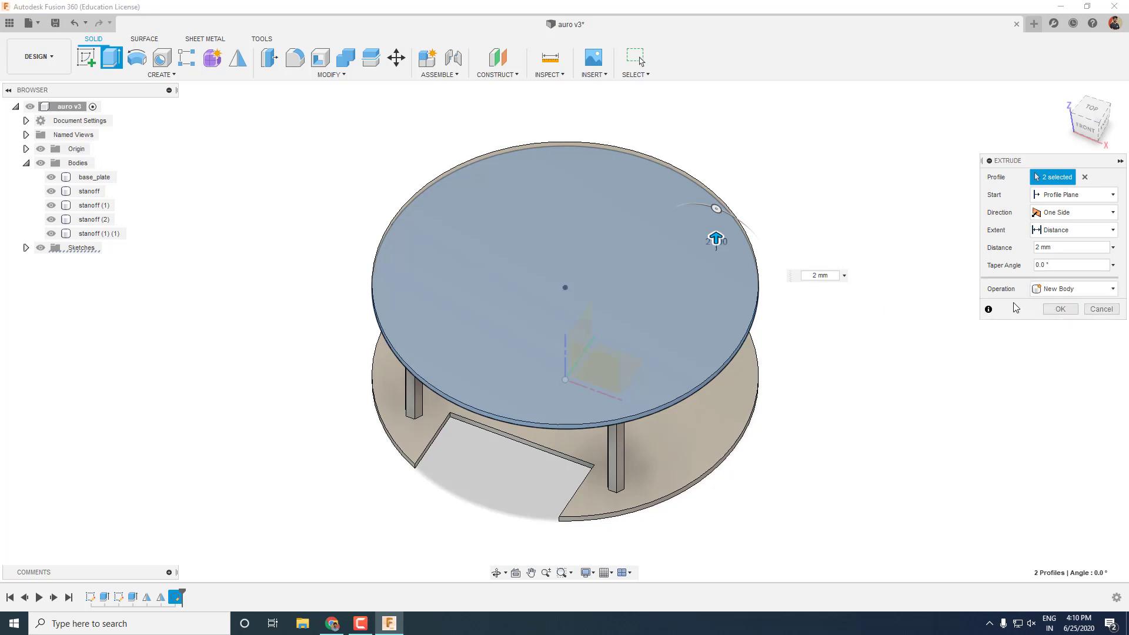
click(1066, 310)
Copy the plate and standoffs and raise the copies 35 mm as a third tier.
shift+middle_drag(786, 400, 735, 353)
click(89, 247)
shift+click(82, 194)
key(ctrl+c)
key(ctrl+v)
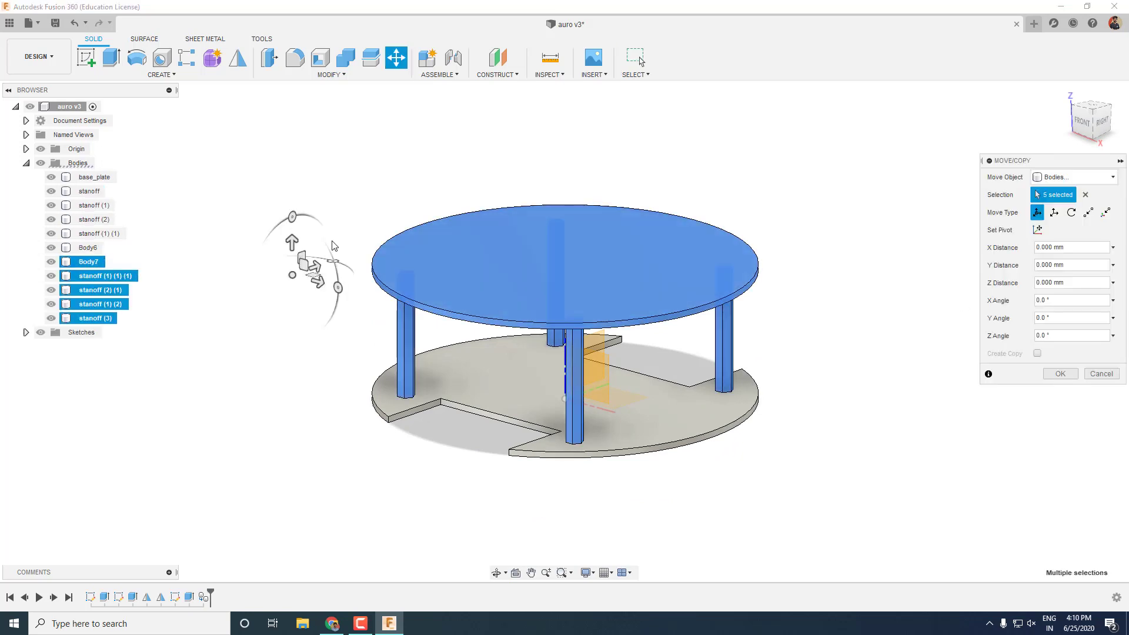
drag(295, 253, 353, 198)
key(Return)
key(F6)
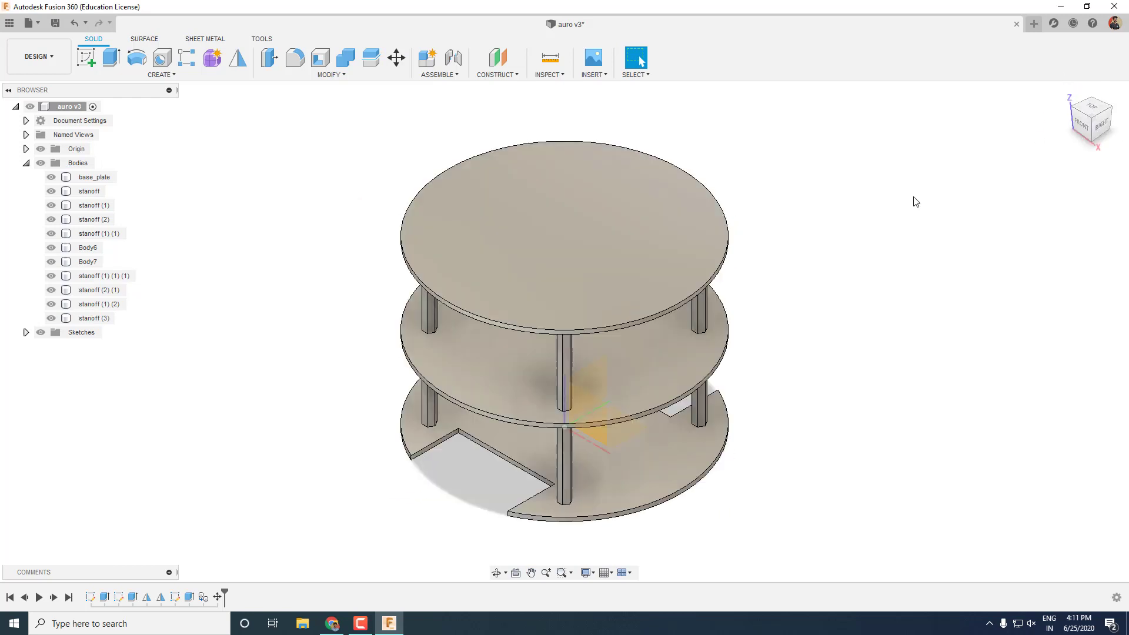
Rename Body6 to mid_plate and Body7 to top_plate.
click(88, 248)
click(89, 248)
text(mid_plate)
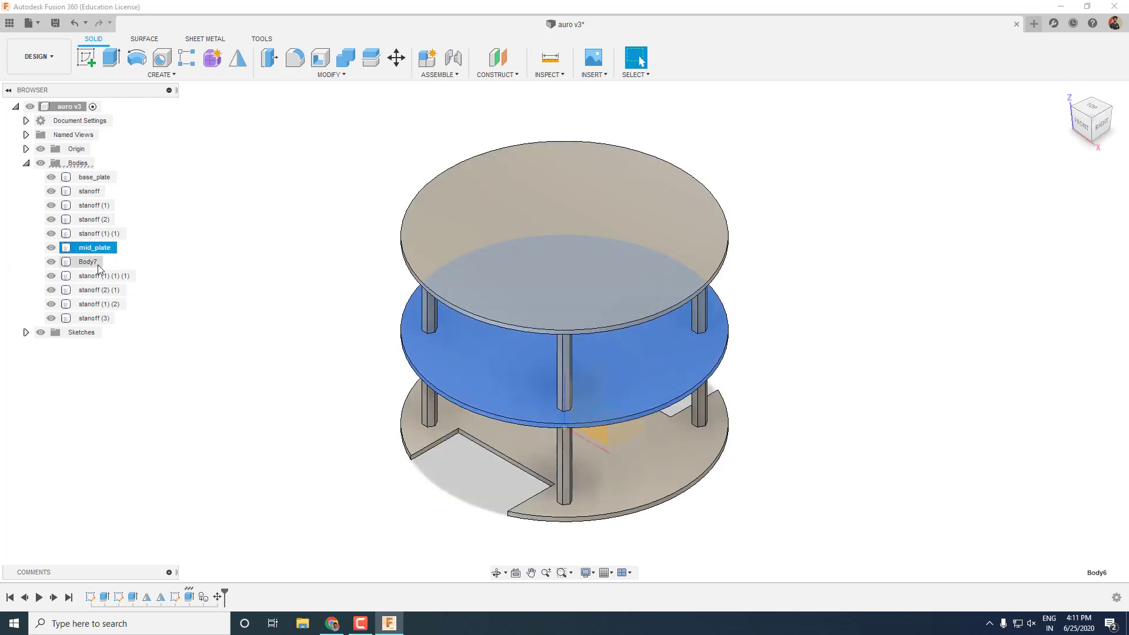
double_click(88, 262)
text(to)
click(226, 262)
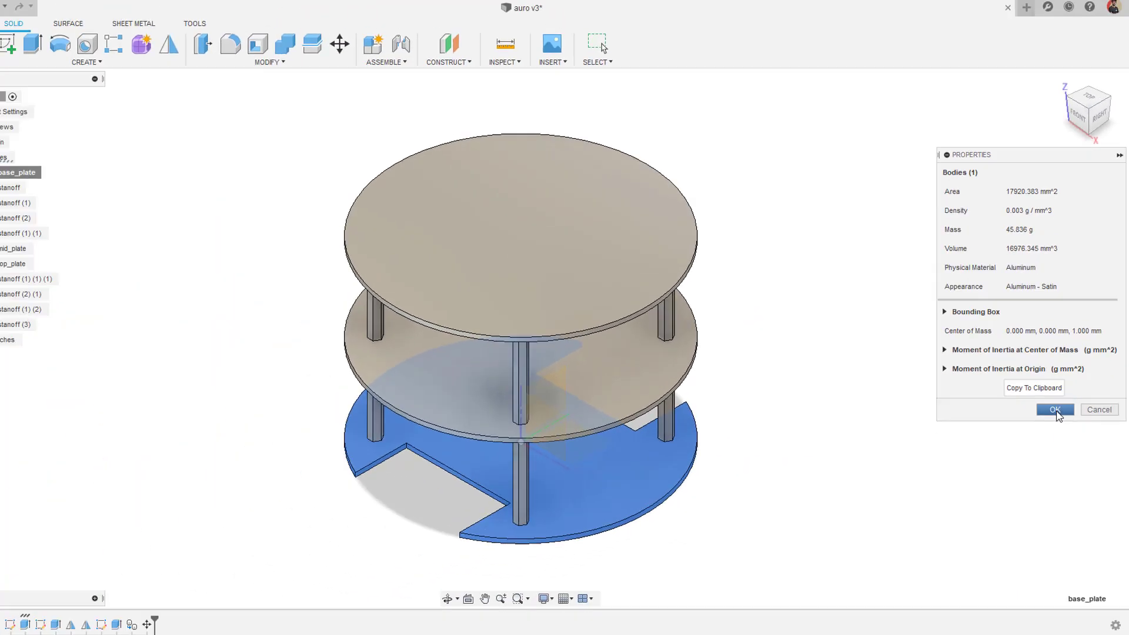
click(1006, 524)
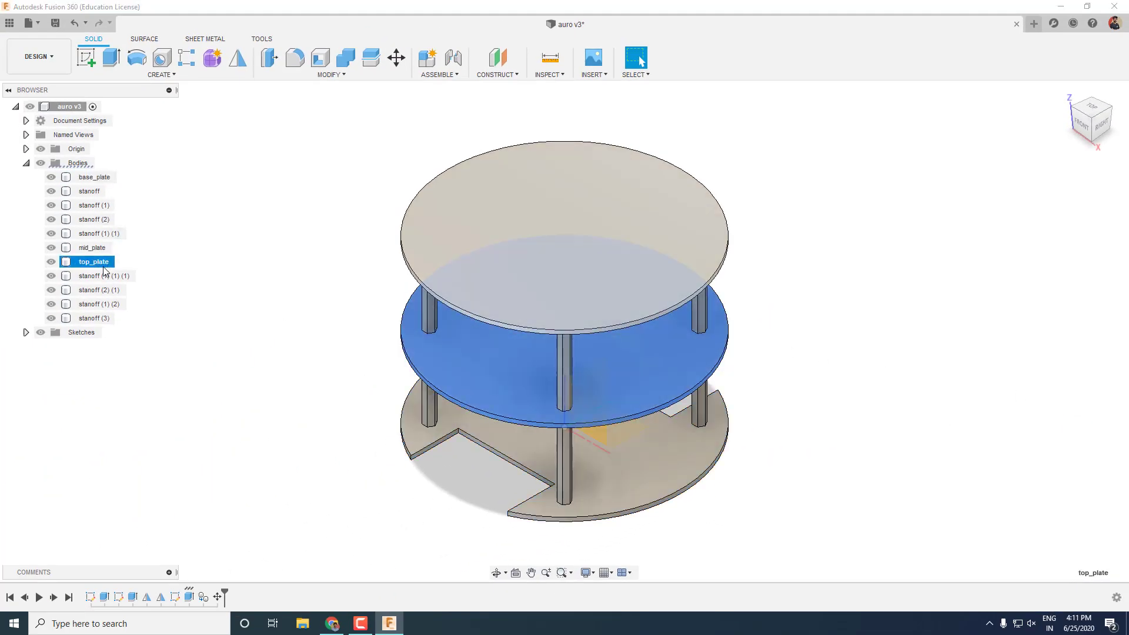
Apply the Acrylic physical material to the base, mid and top plates.
click(96, 180)
right_click(140, 121)
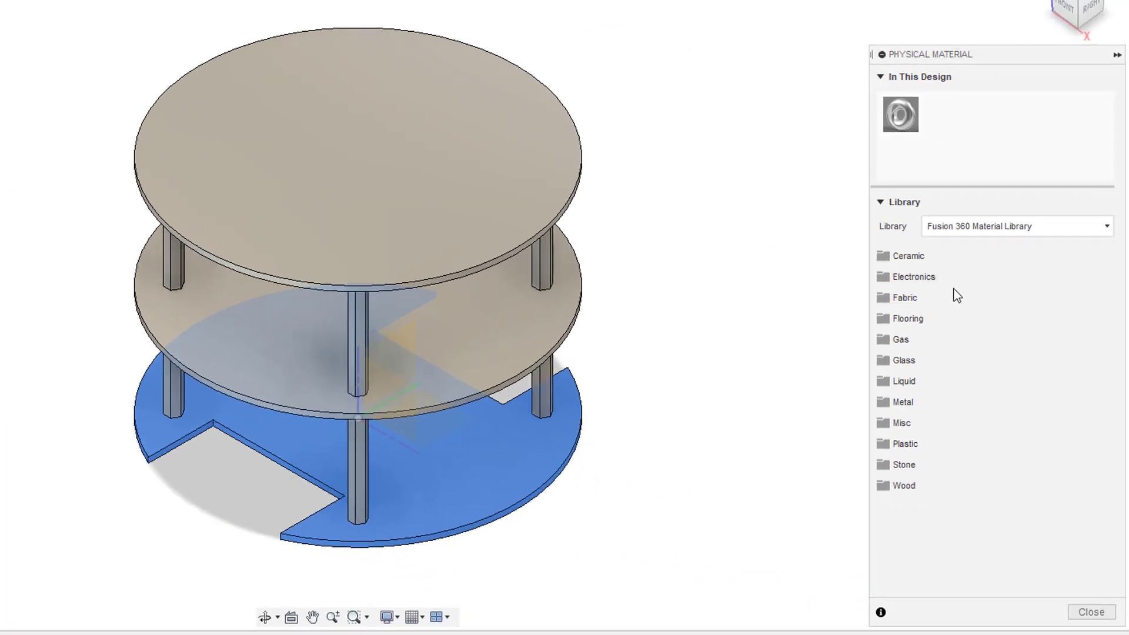
click(962, 445)
scroll(933, 429, down, 3)
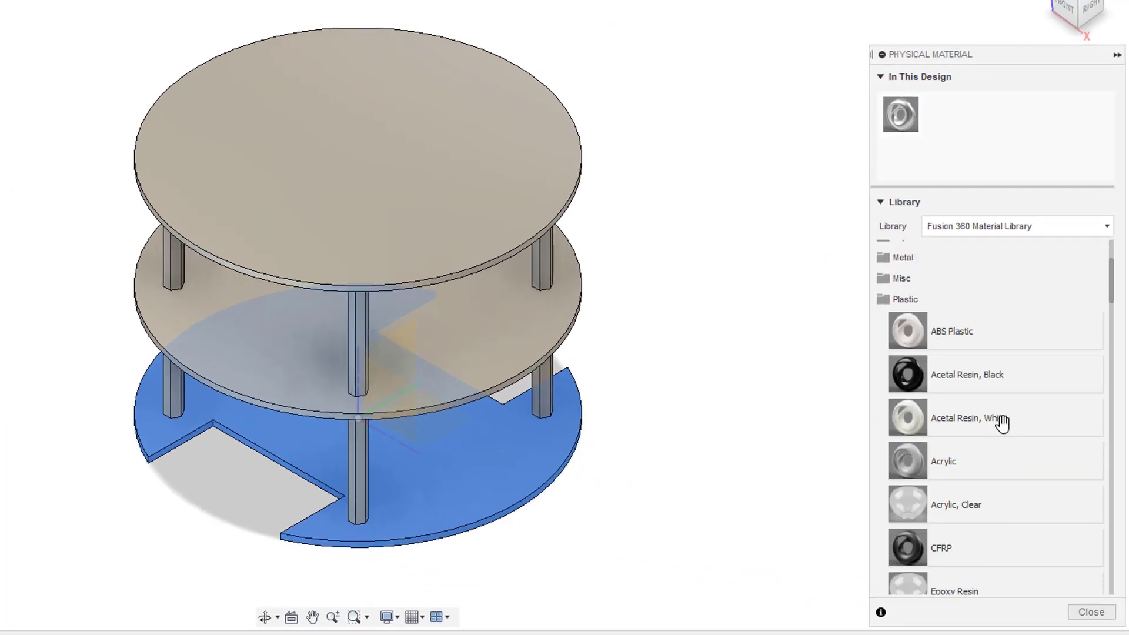
drag(627, 474, 482, 479)
drag(419, 343, 419, 347)
drag(996, 460, 297, 154)
Apply the Brass physical material to the standoffs.
scroll(995, 406, down, 15)
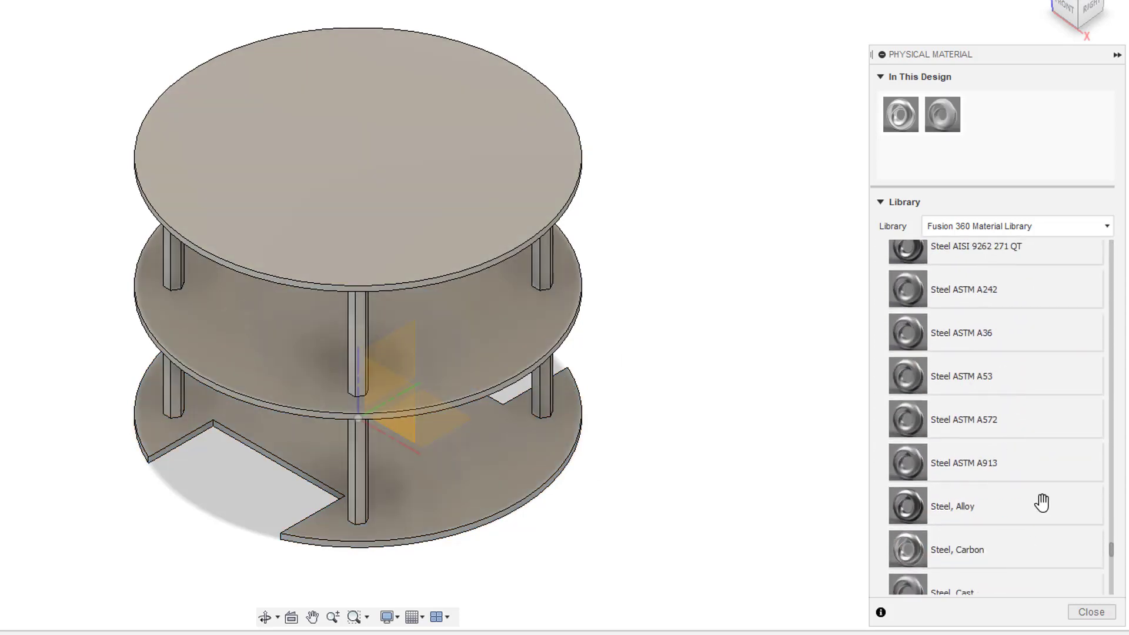
scroll(1066, 522, up, 5)
scroll(996, 406, up, 2)
drag(908, 429, 352, 320)
drag(174, 254, 174, 254)
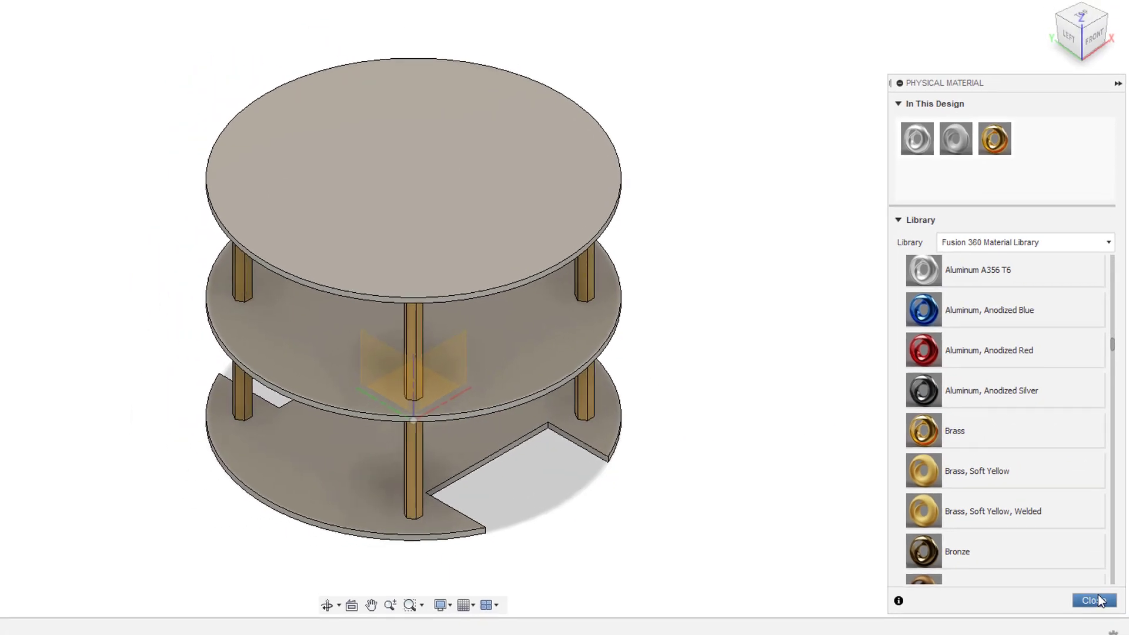
Close the material library and review the base plate's properties.
click(1092, 613)
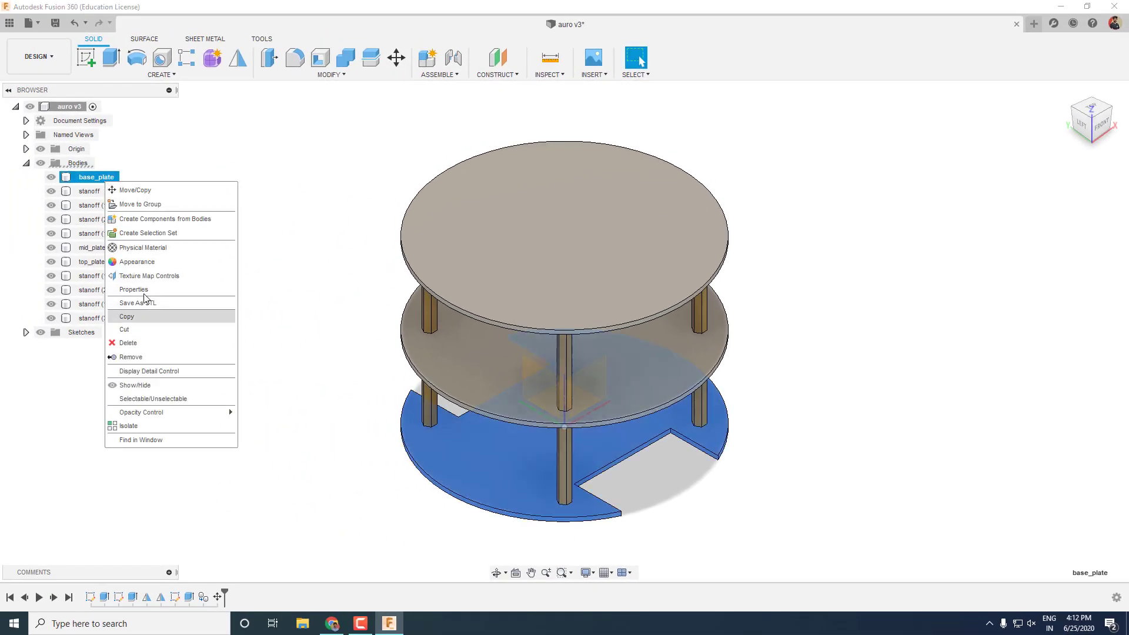
click(144, 290)
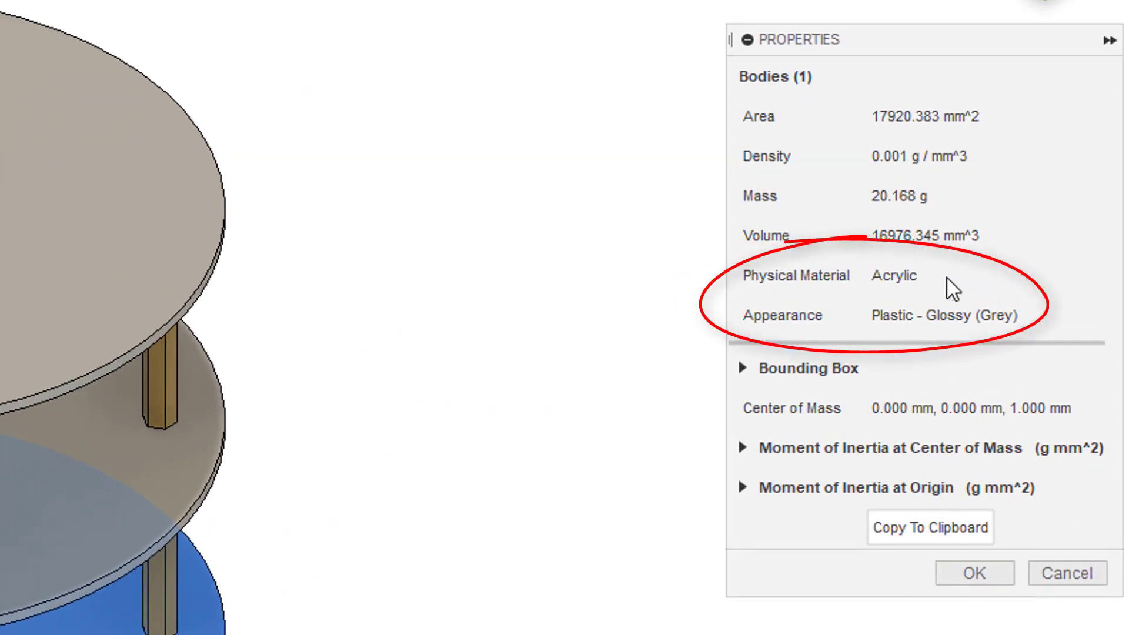
click(956, 573)
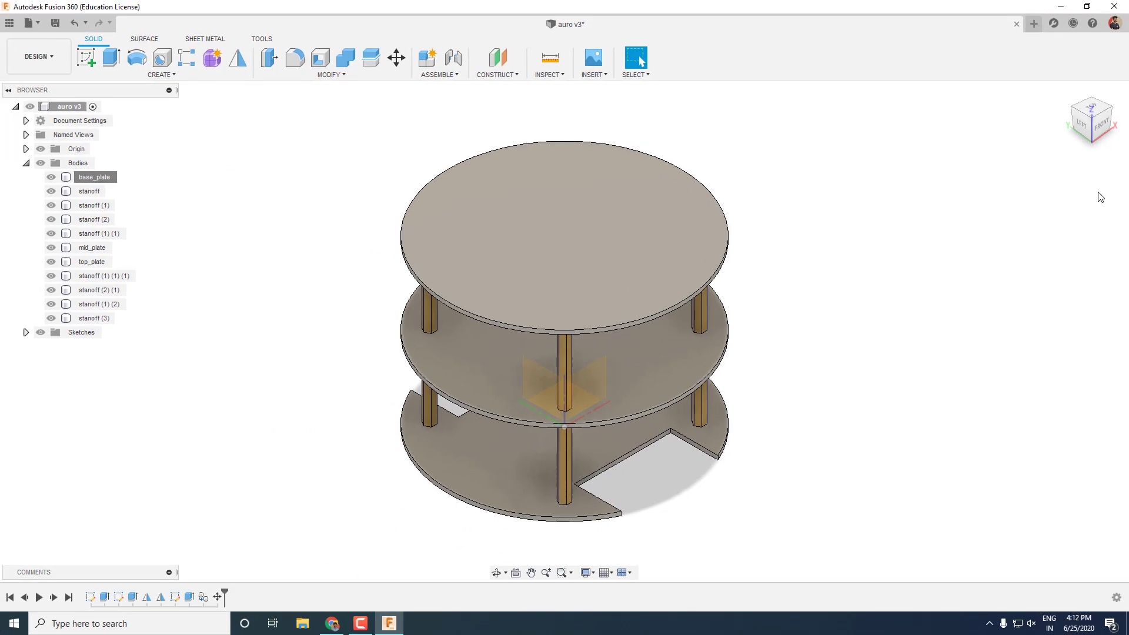
click(1065, 93)
Give all three plates the black Plastic - Textured - Regular appearance.
right_click(93, 177)
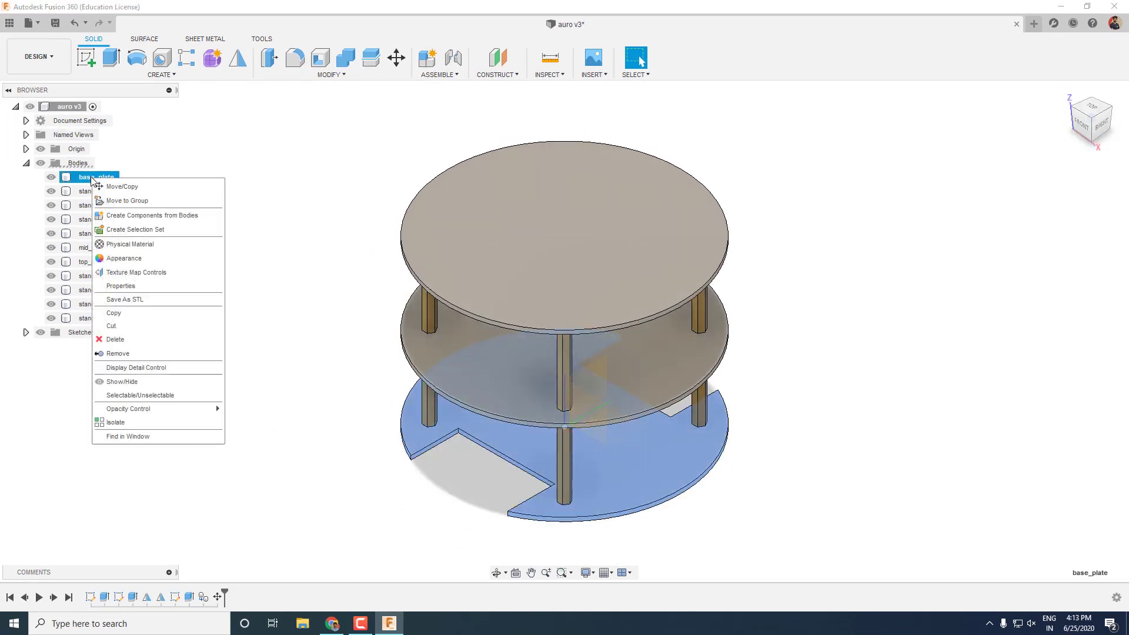
click(151, 257)
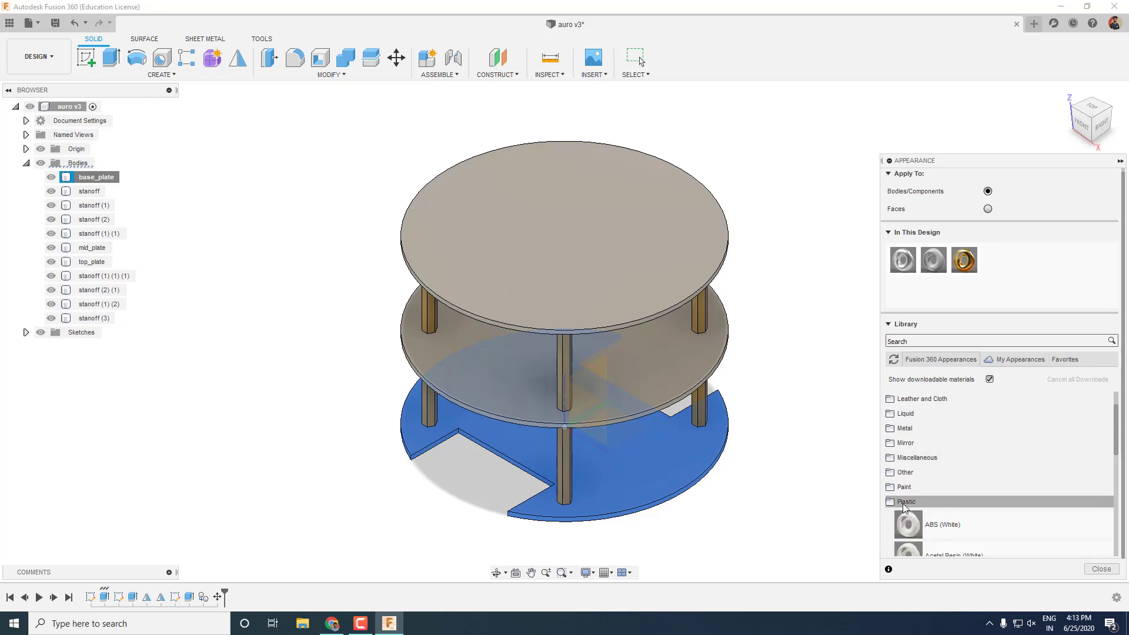
scroll(941, 503, down, 10)
click(919, 462)
scroll(1078, 497, up, 2)
scroll(1080, 499, down, 2)
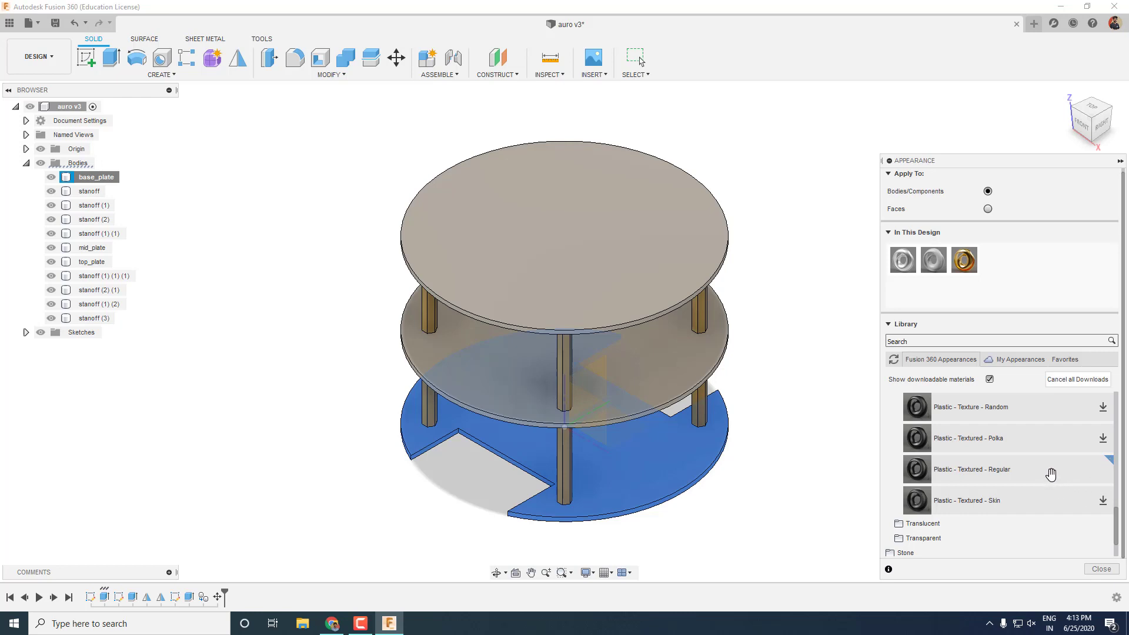
drag(1051, 474, 619, 468)
drag(953, 471, 618, 248)
click(1102, 569)
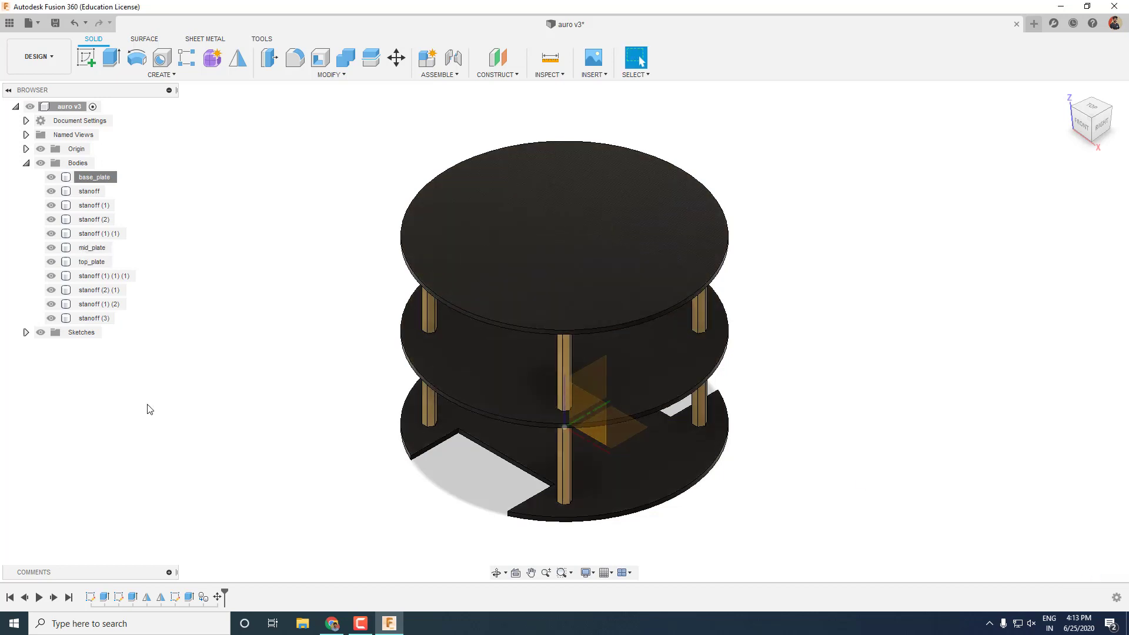
Hide the origin planes and axes and orbit the view.
click(37, 150)
click(496, 396)
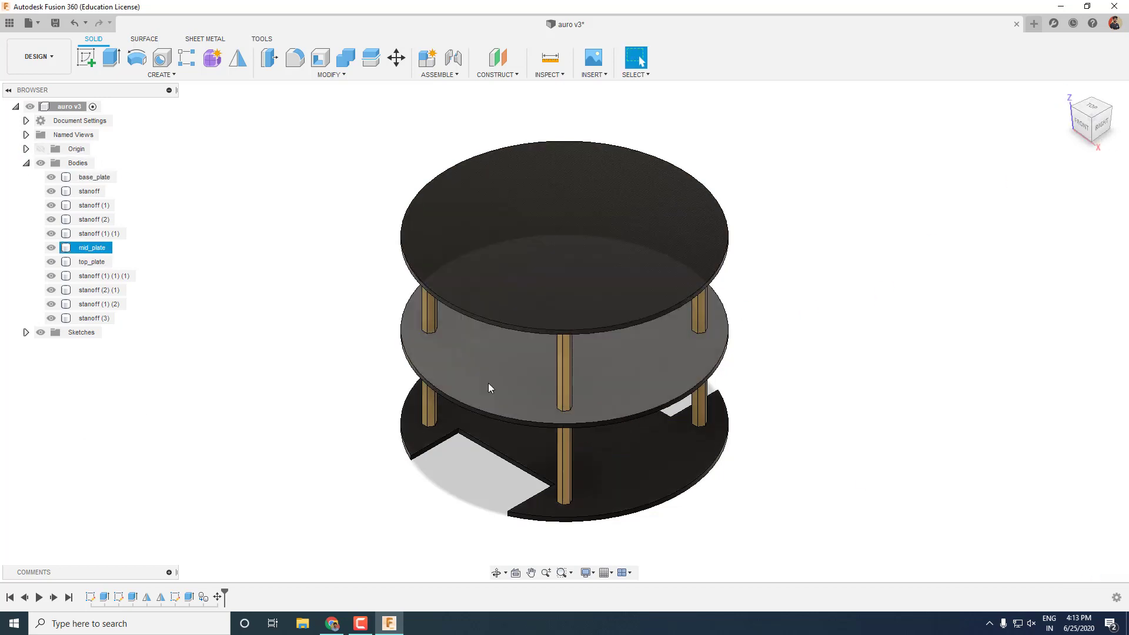
mouse_move(496, 395)
shift+middle_down()
mouse_move(509, 378)
mouse_move(429, 373)
mouse_move(451, 410)
mouse_move(505, 407)
shift+middle_up()
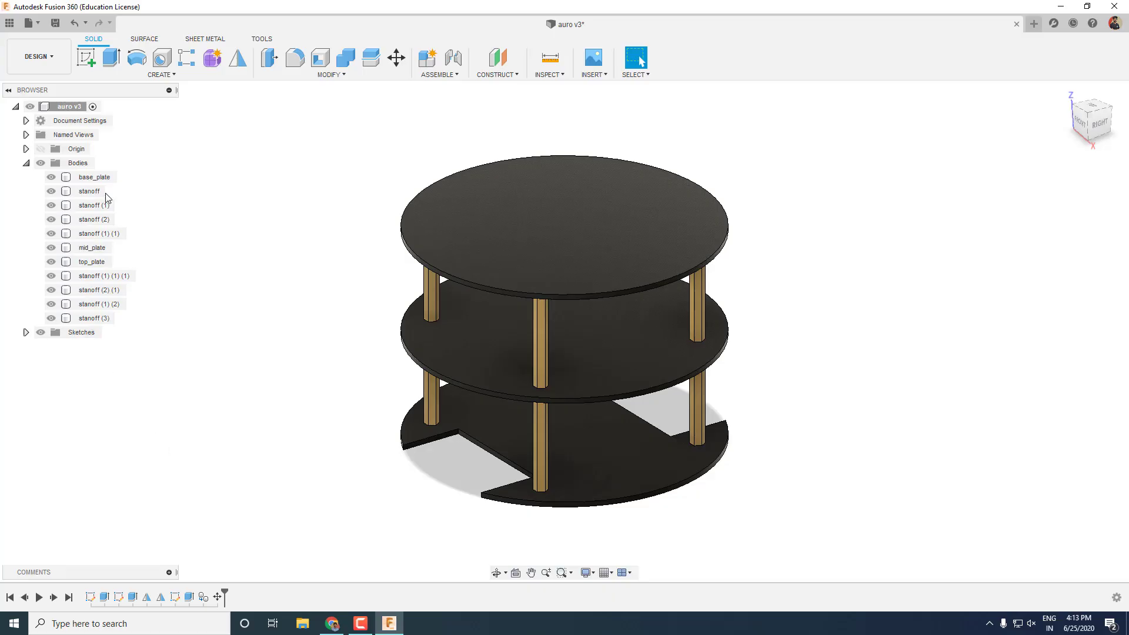
Try sliding the base plate out from under the stack, then undo it.
click(103, 182)
key(m)
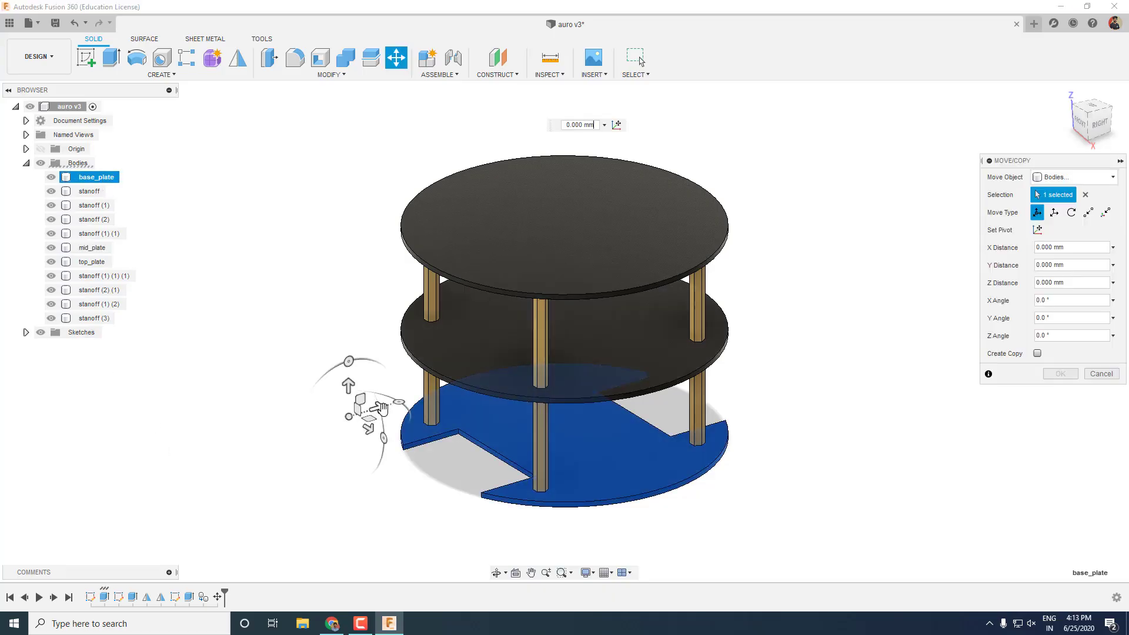
drag(383, 414, 207, 436)
click(1060, 373)
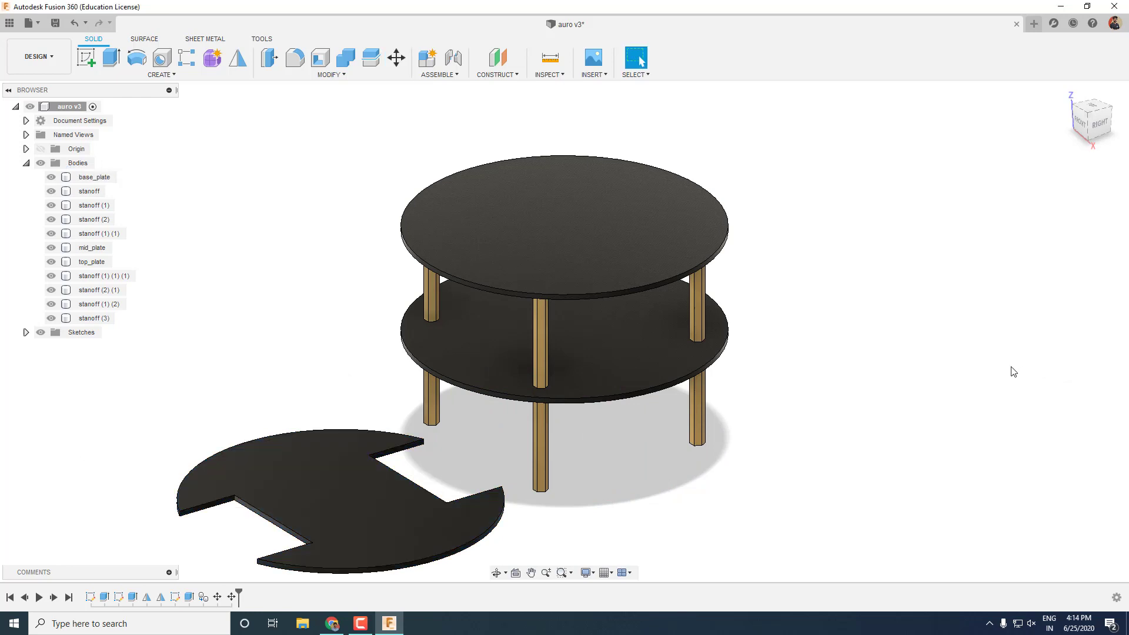
key(ctrl+z)
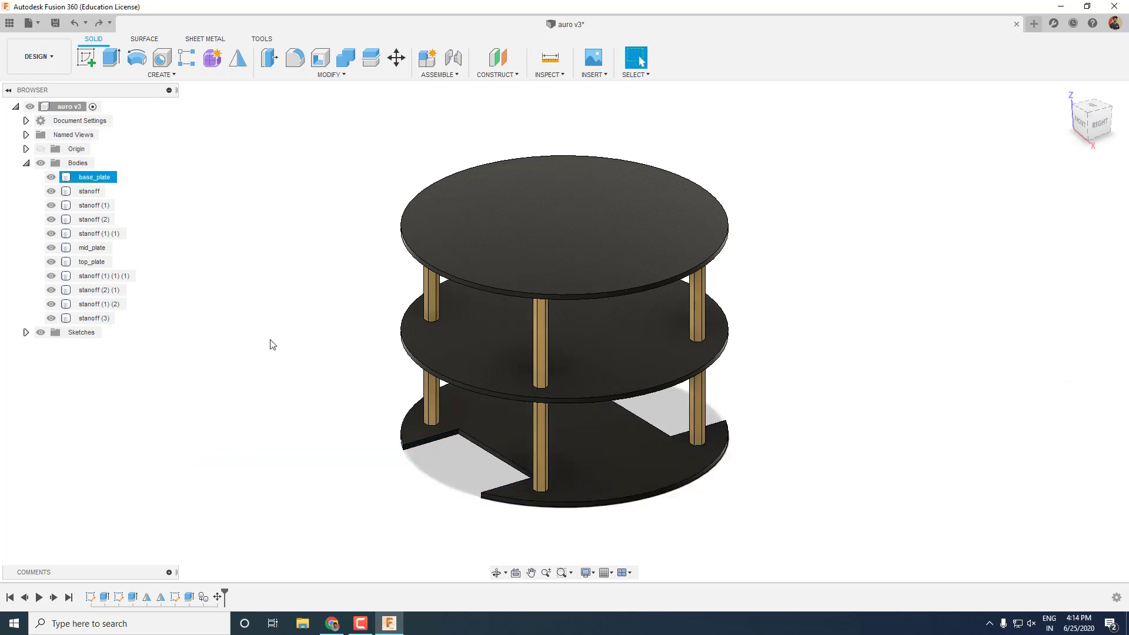
Raise the standoffs and the mid and top plates 60 mm.
click(88, 318)
shift+click(91, 193)
key(m)
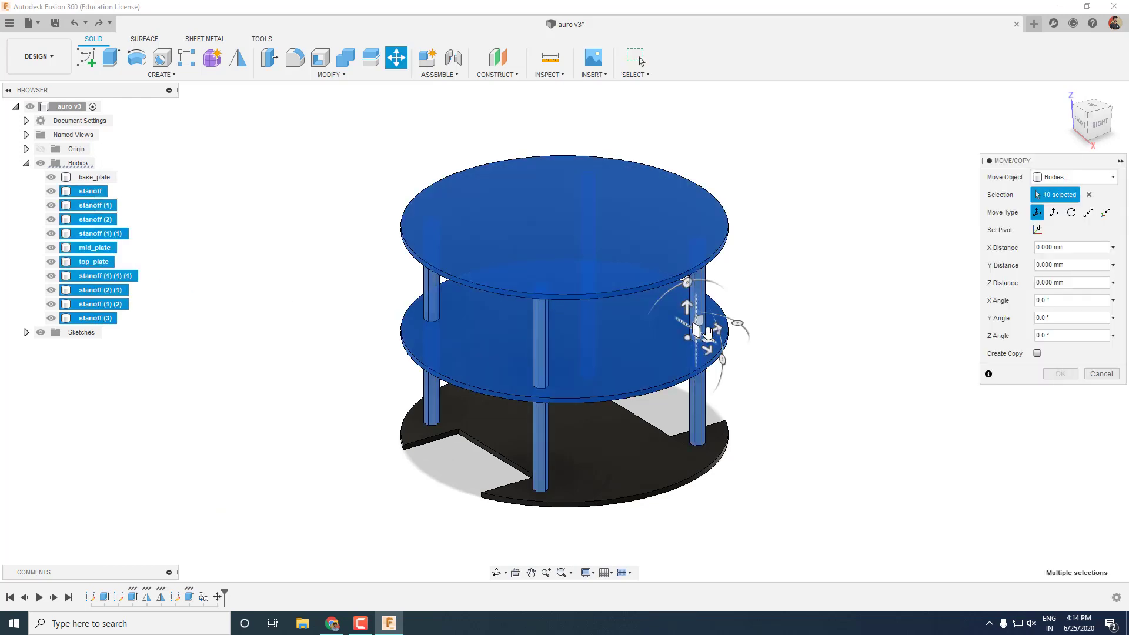
drag(687, 313, 671, 166)
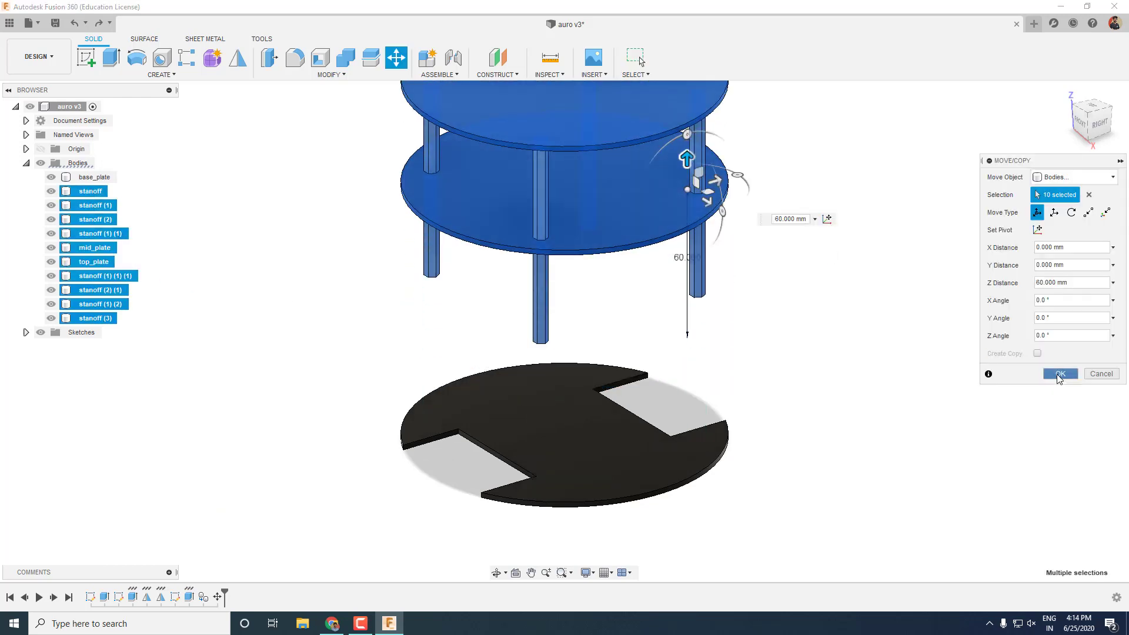
click(1060, 374)
scroll(686, 518, down, 3)
middle_drag(771, 492, 751, 454)
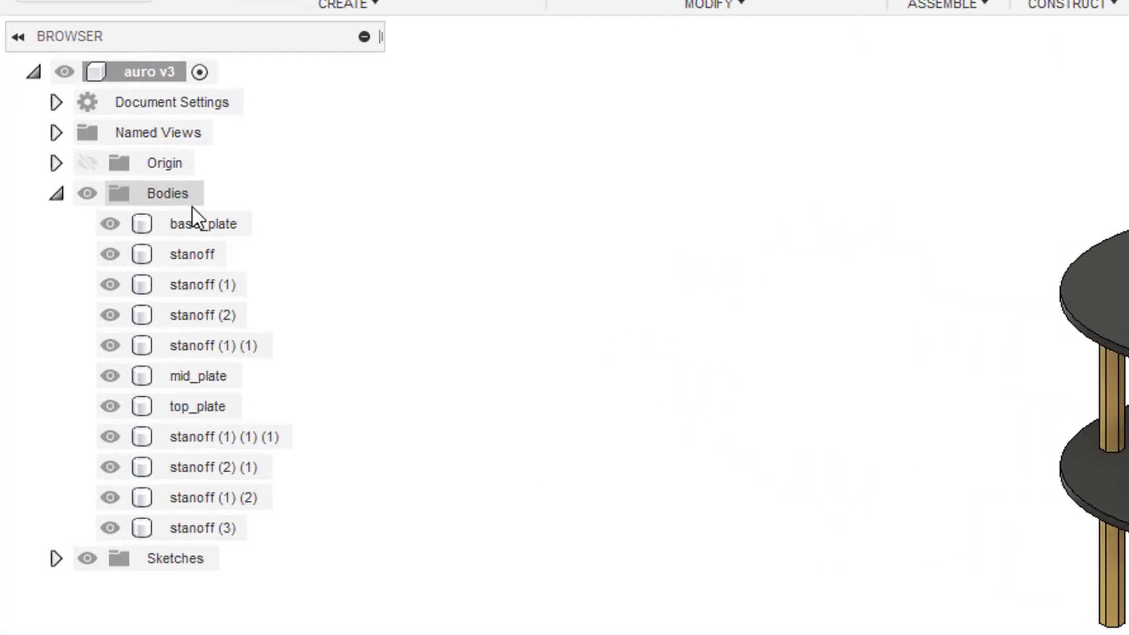
Turn every body into its own component with Create Components from Bodies.
right_click(191, 204)
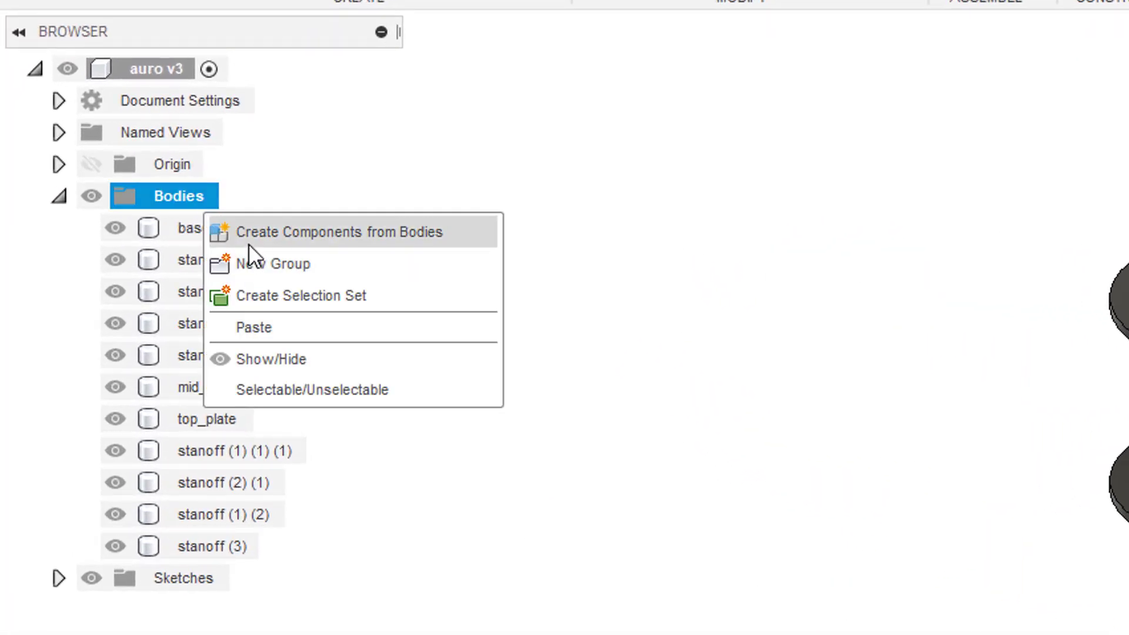
click(248, 242)
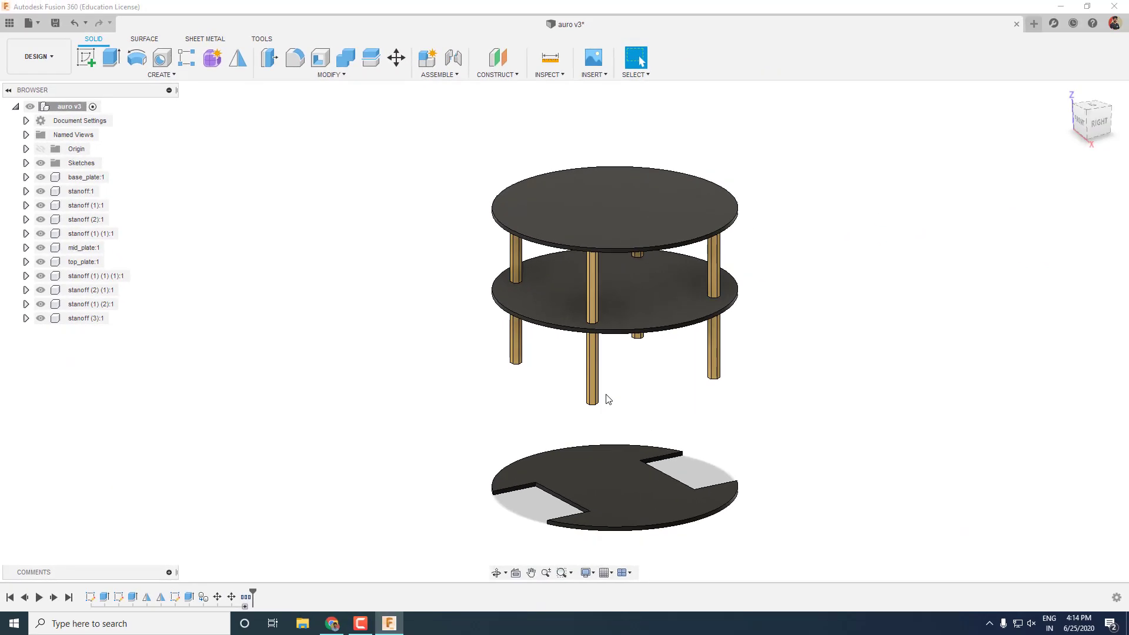
shift+middle_drag(742, 454, 818, 417)
Joint a standoff's bottom end to the base plate with a 30 mm offset.
click(458, 75)
click(464, 102)
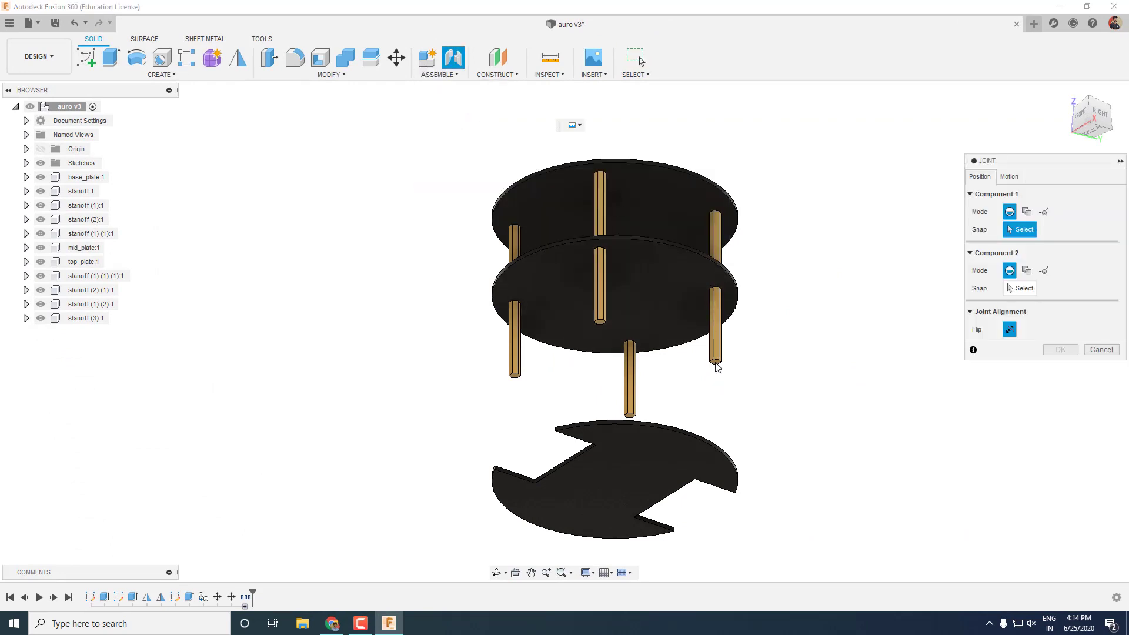
scroll(717, 367, up, 8)
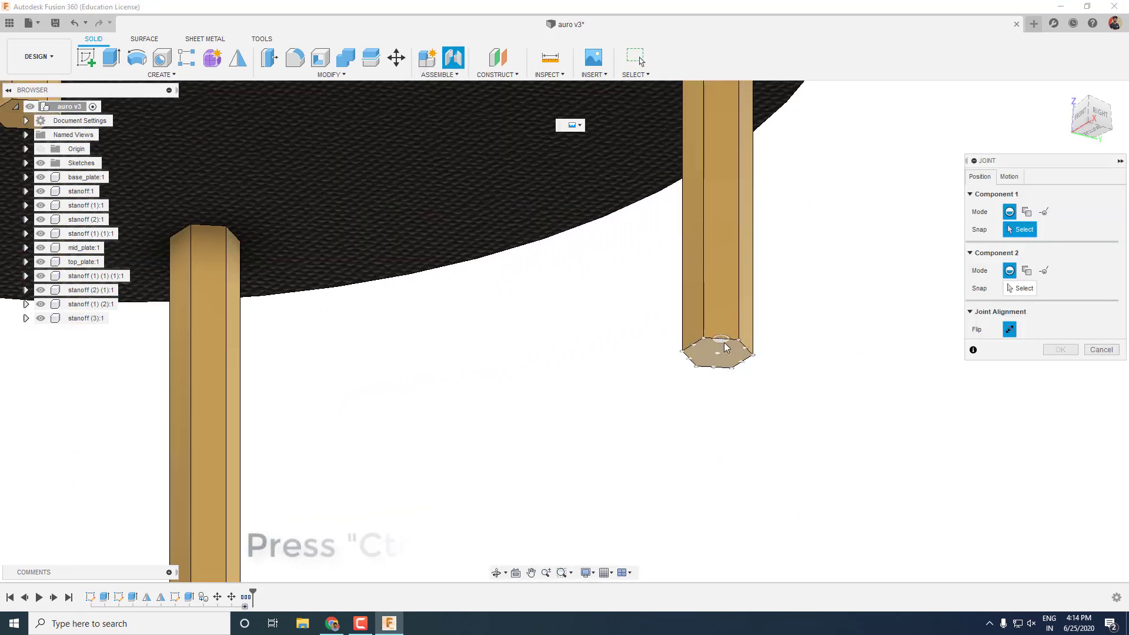
click(722, 352)
scroll(717, 359, down, 10)
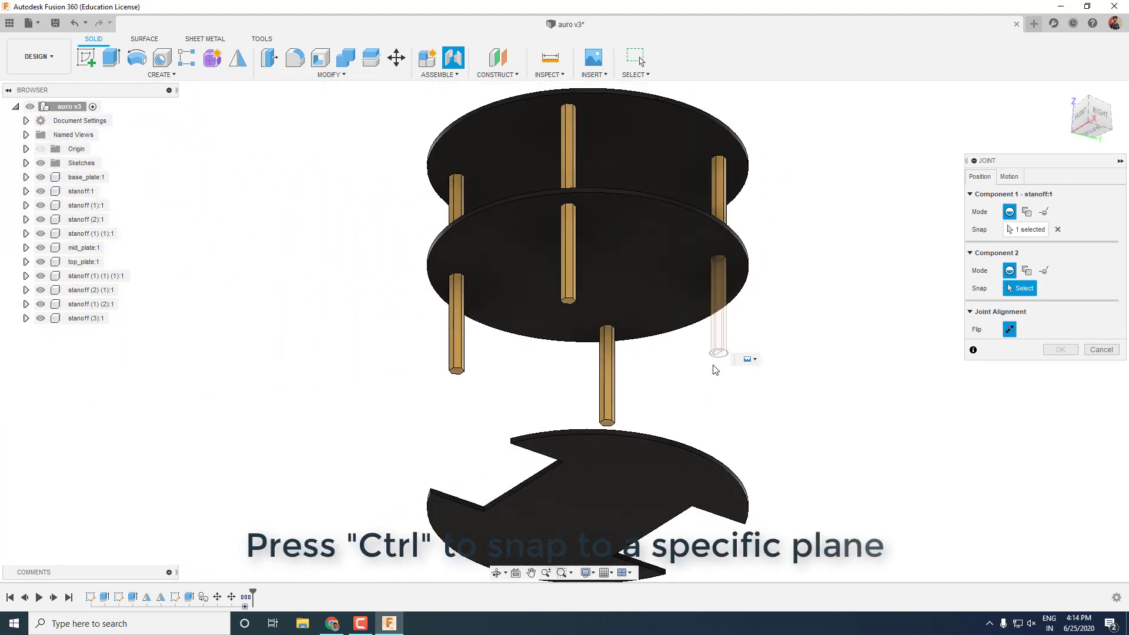
scroll(716, 370, down, 3)
shift+middle_drag(696, 370, 675, 479)
click(633, 471)
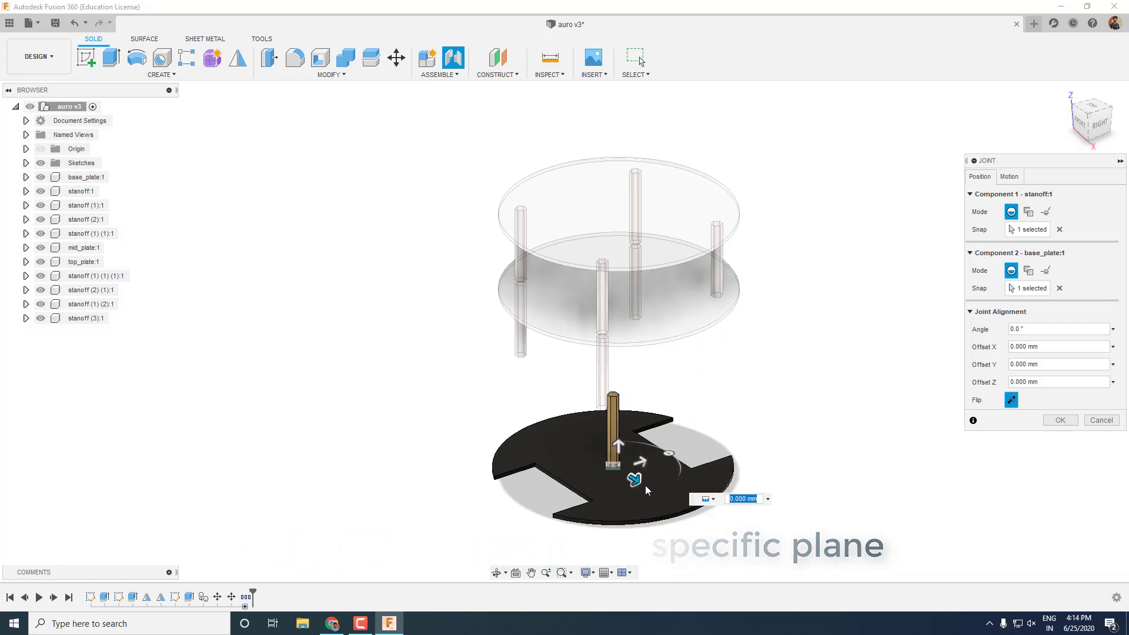
click(1009, 176)
click(980, 176)
click(1093, 105)
drag(590, 457, 588, 471)
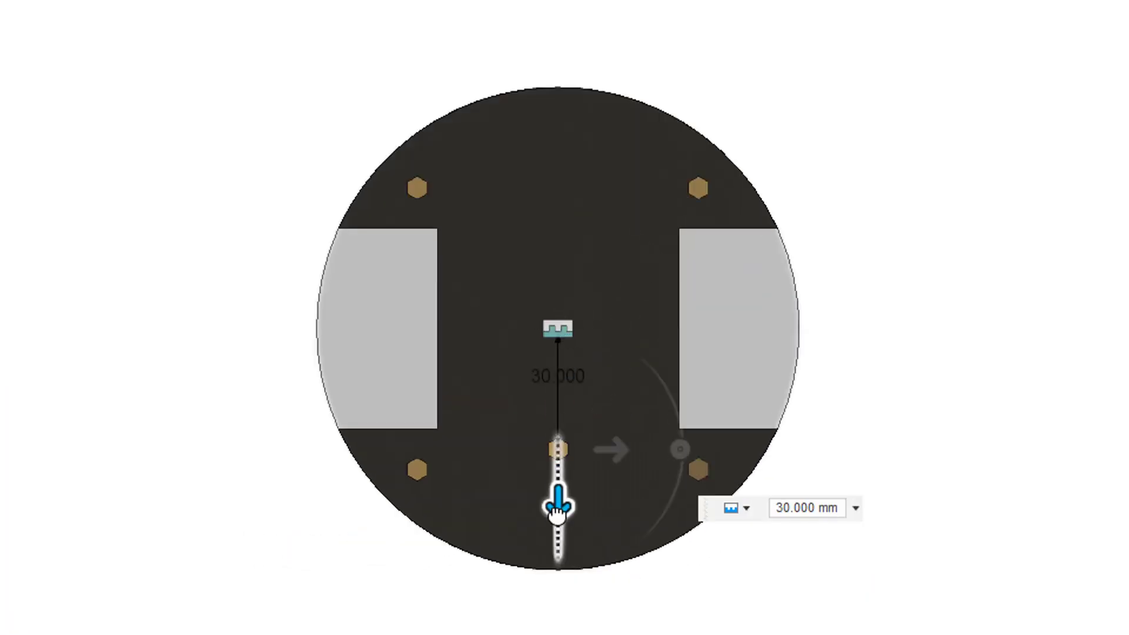
key(Tab)
text(30)
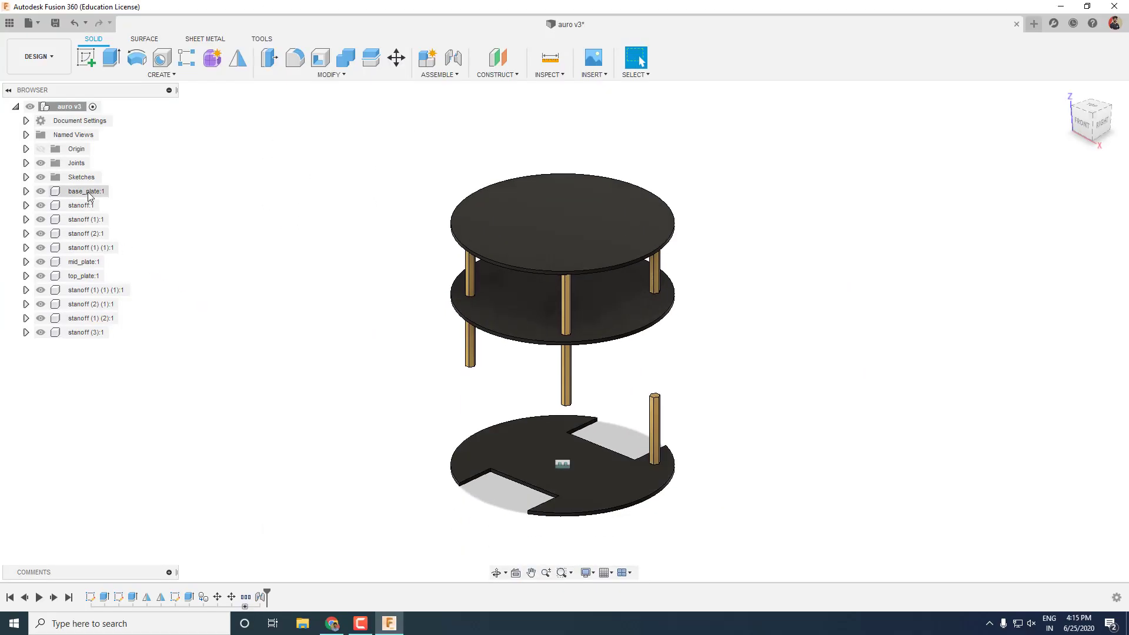
Slide the base plate 70 mm aside.
click(88, 192)
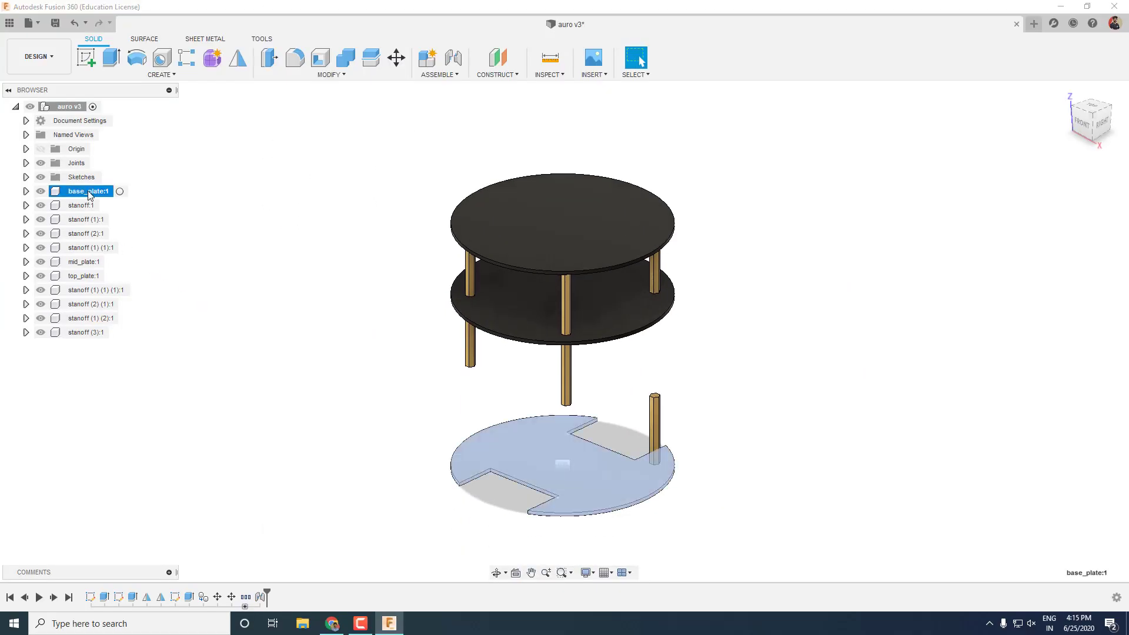
key(m)
drag(579, 473, 341, 433)
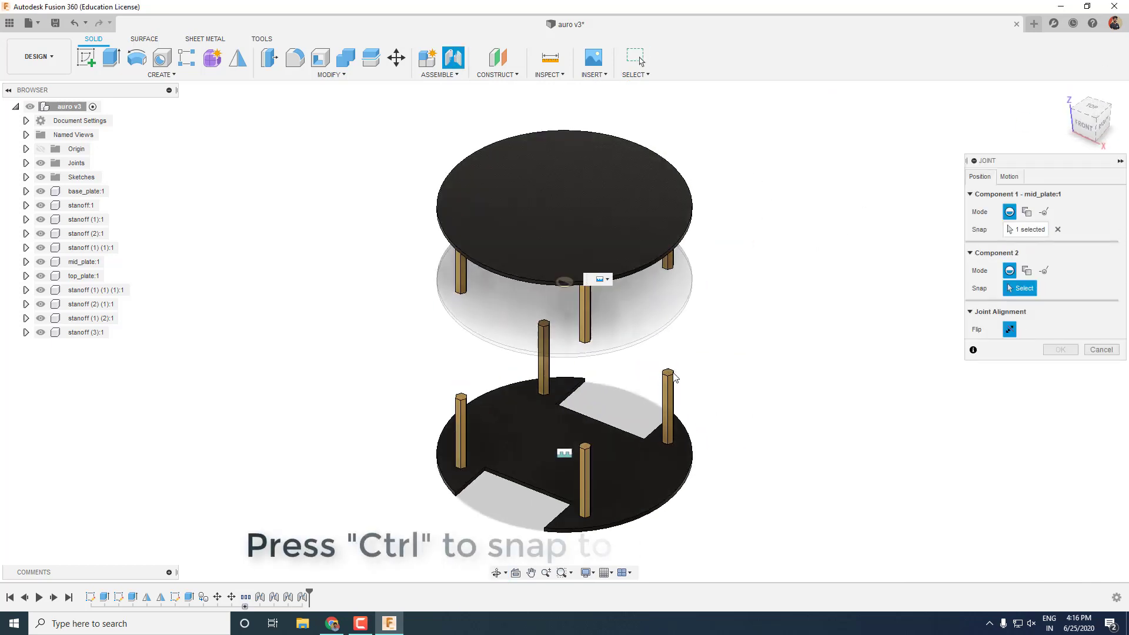
Joint the mid plate to the standoff top with a 35 mm Y offset.
scroll(676, 378, up, 3)
scroll(669, 372, up, 2)
click(668, 372)
scroll(670, 368, down, 5)
drag(682, 359, 605, 400)
key(Return)
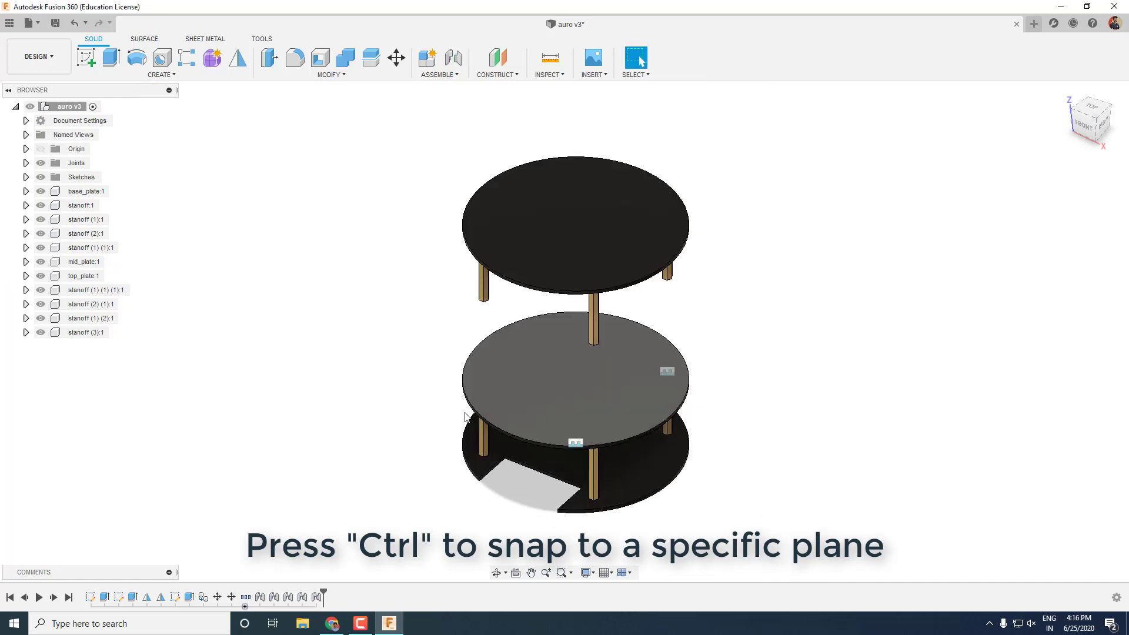
Cancel an 80 mm base plate move and begin a joint on stanoff (3):1.
click(87, 191)
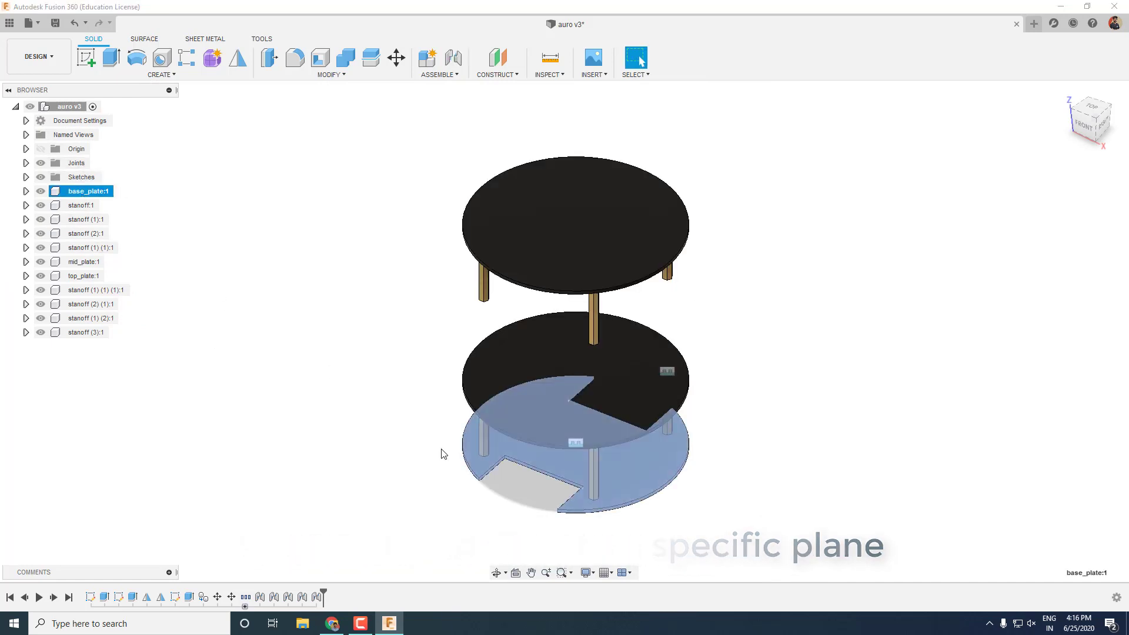
key(m)
drag(617, 454, 476, 410)
click(1111, 412)
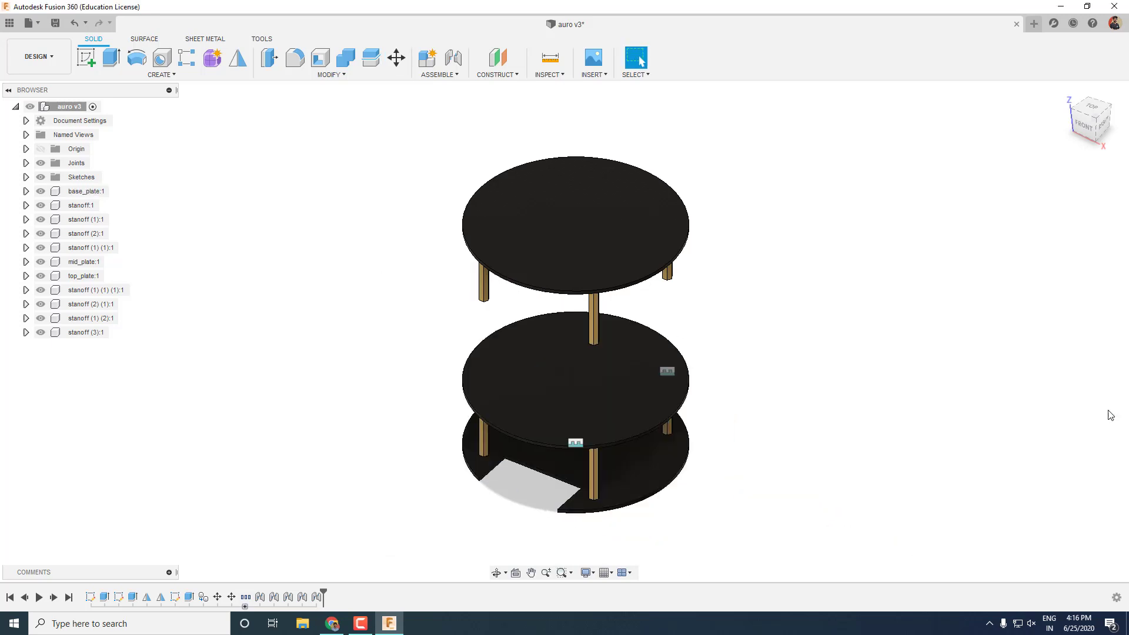
key(j)
click(650, 454)
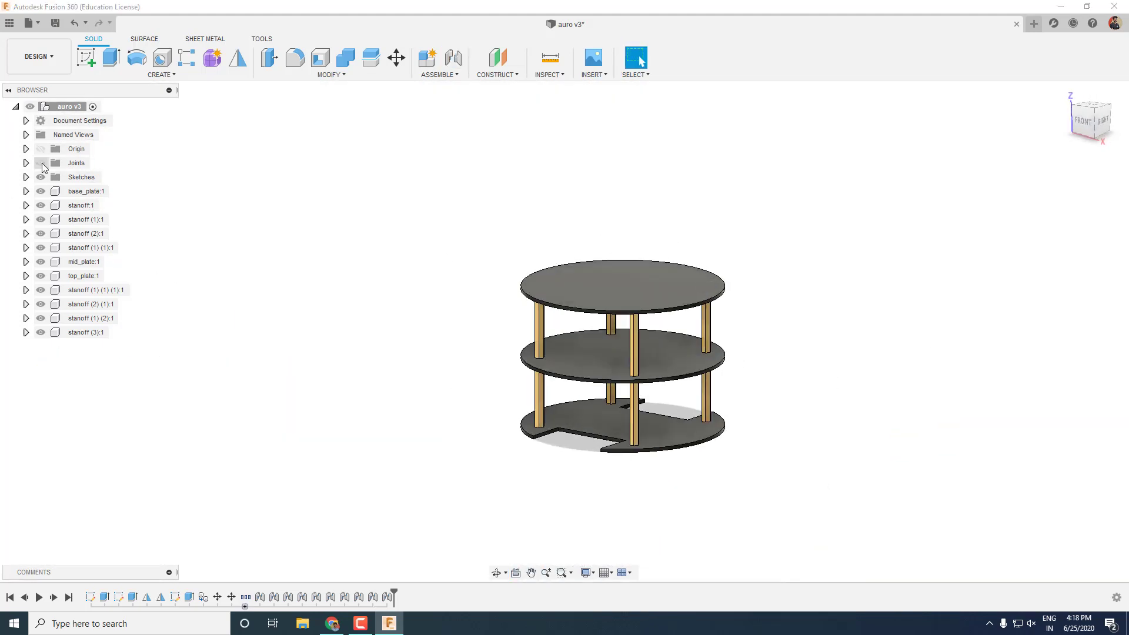
Rename the standoff components by corner position, adding suffixes like _fr.
click(653, 431)
key(m)
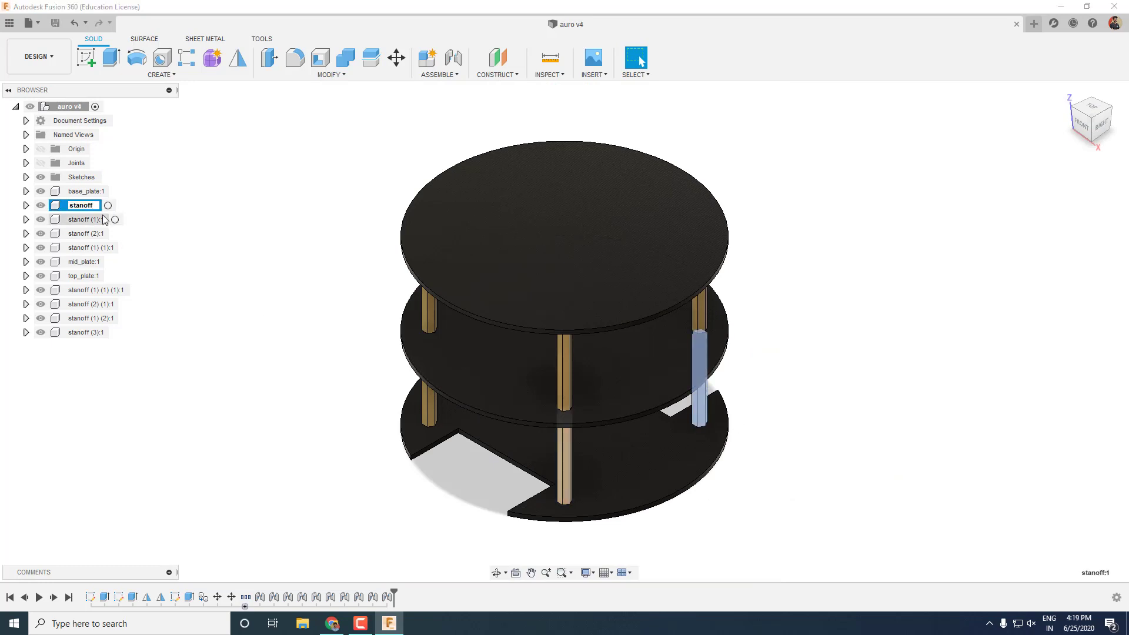
double_click(99, 220)
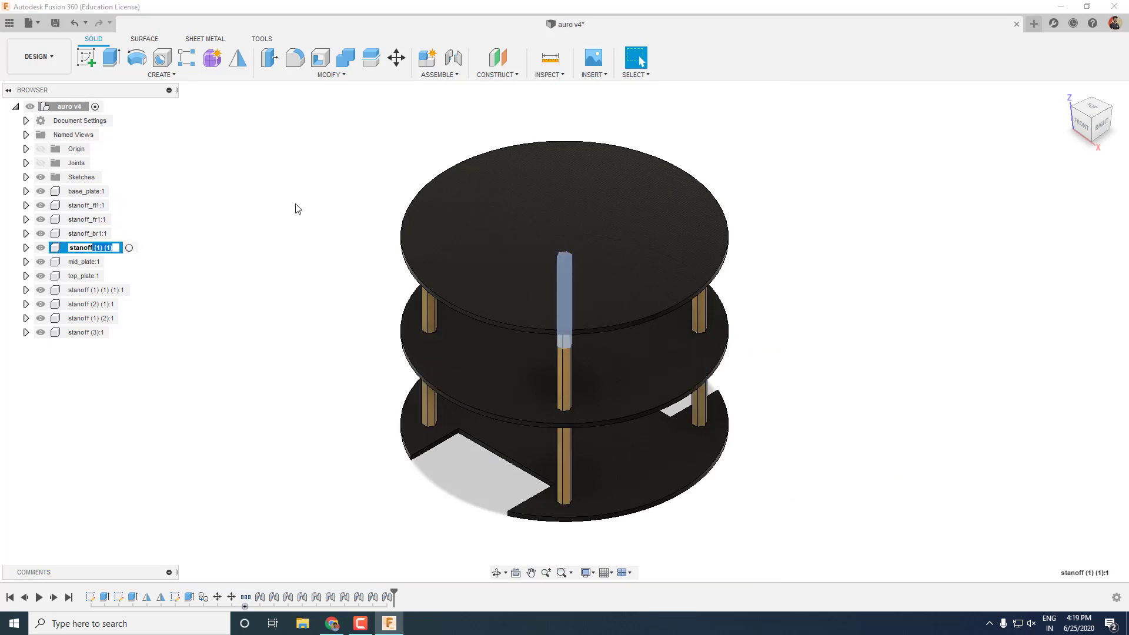
click(97, 290)
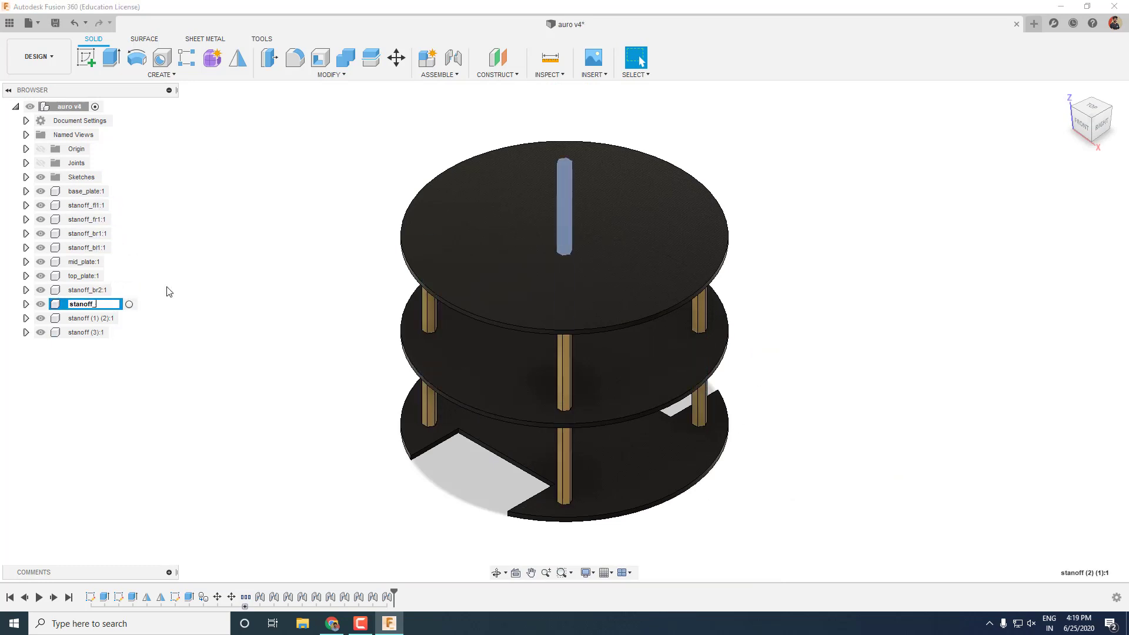
double_click(95, 318)
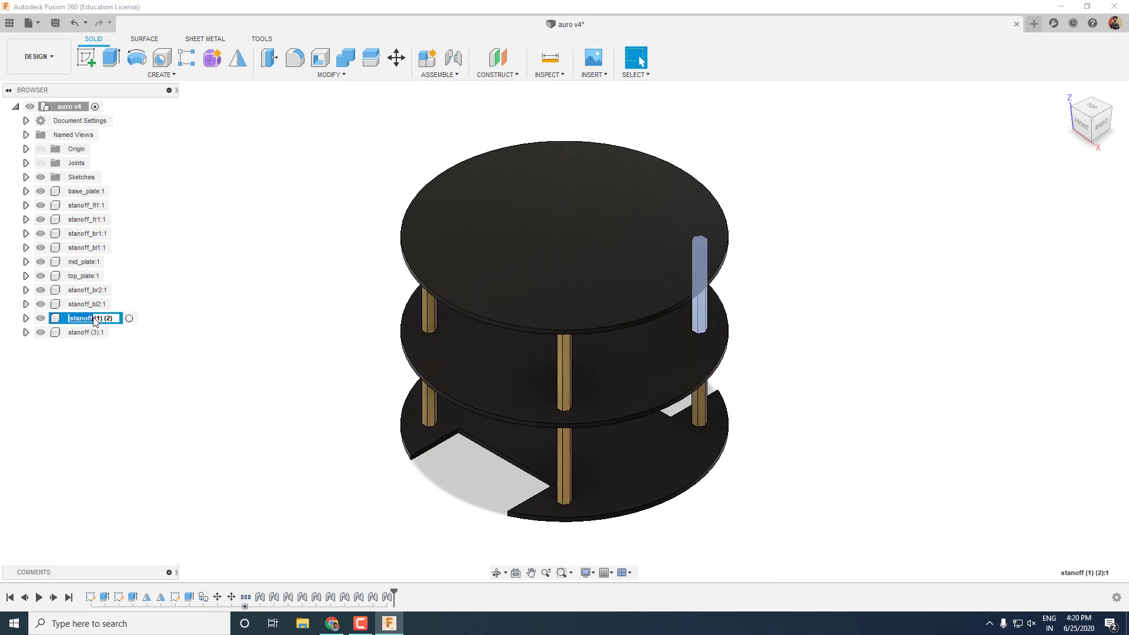
double_click(96, 333)
text(_fr2)
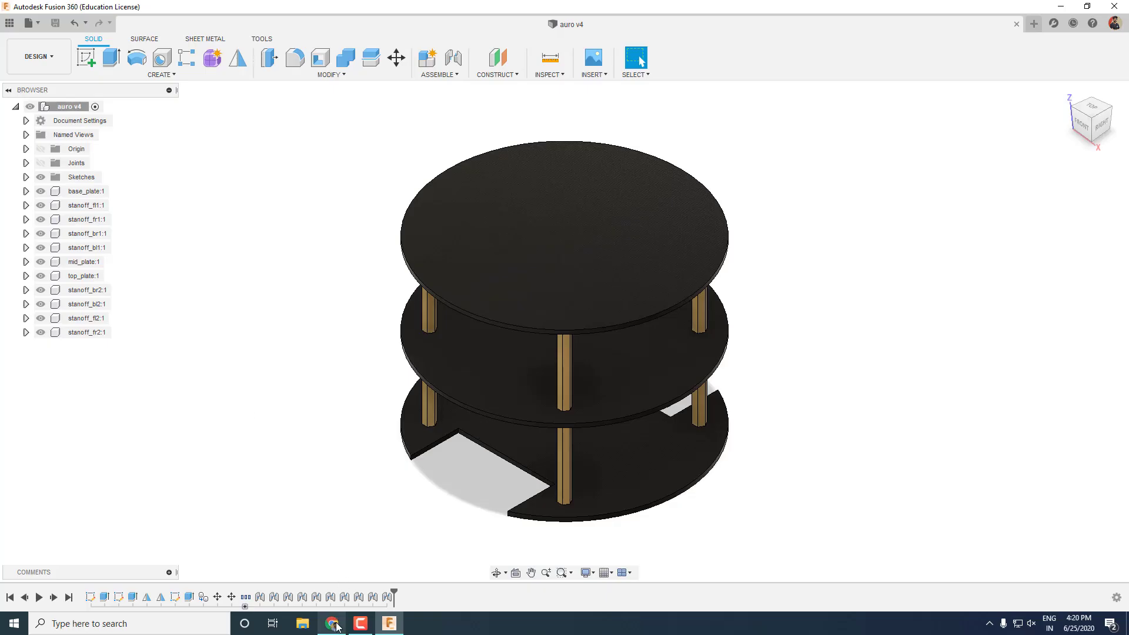
Search GrabCAD for 'raspberry pi 3'.
click(335, 626)
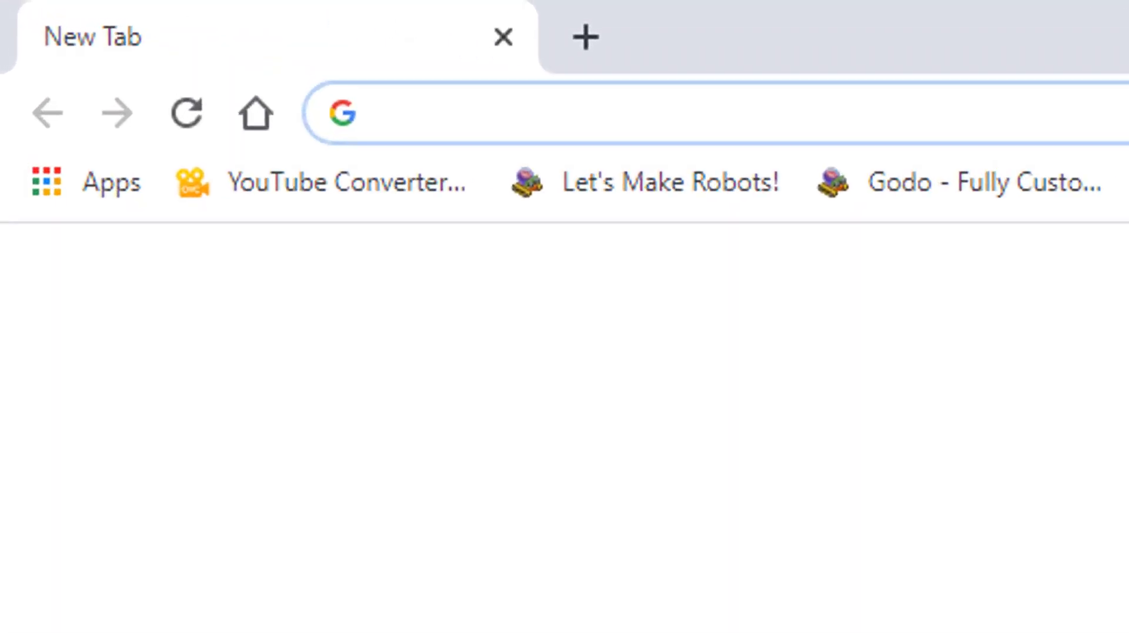
text(grabcad)
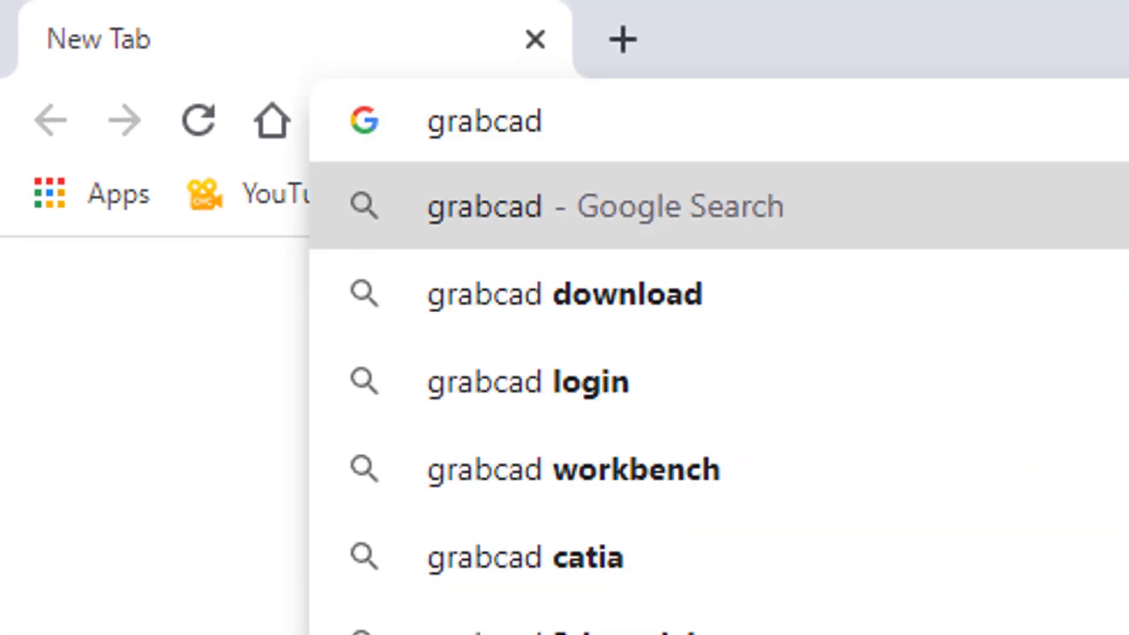
key(Return)
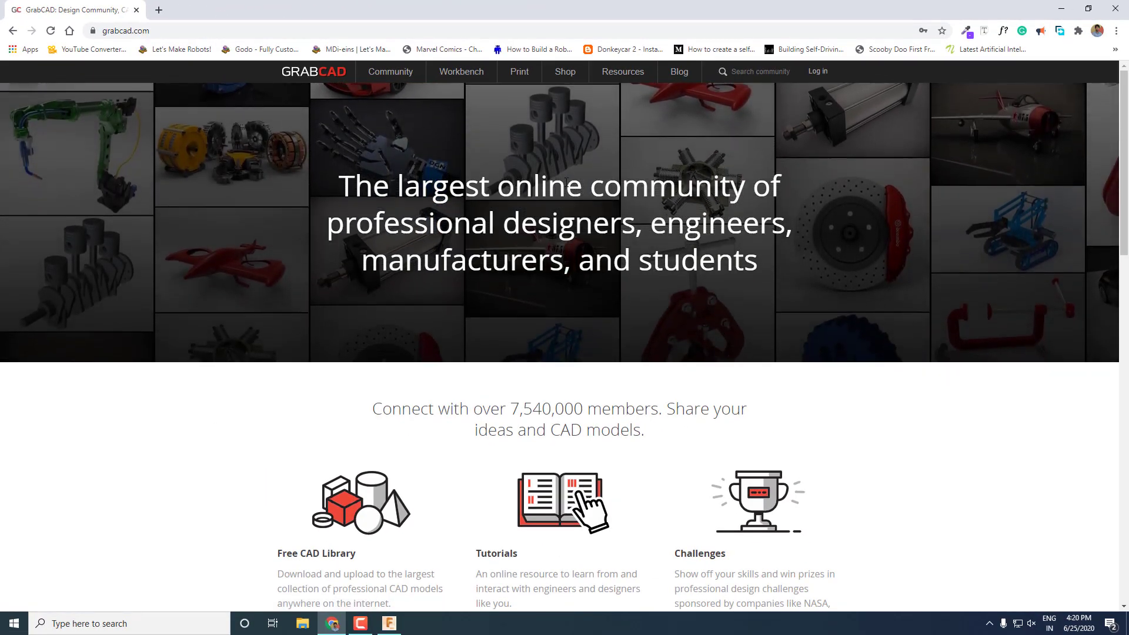
click(730, 74)
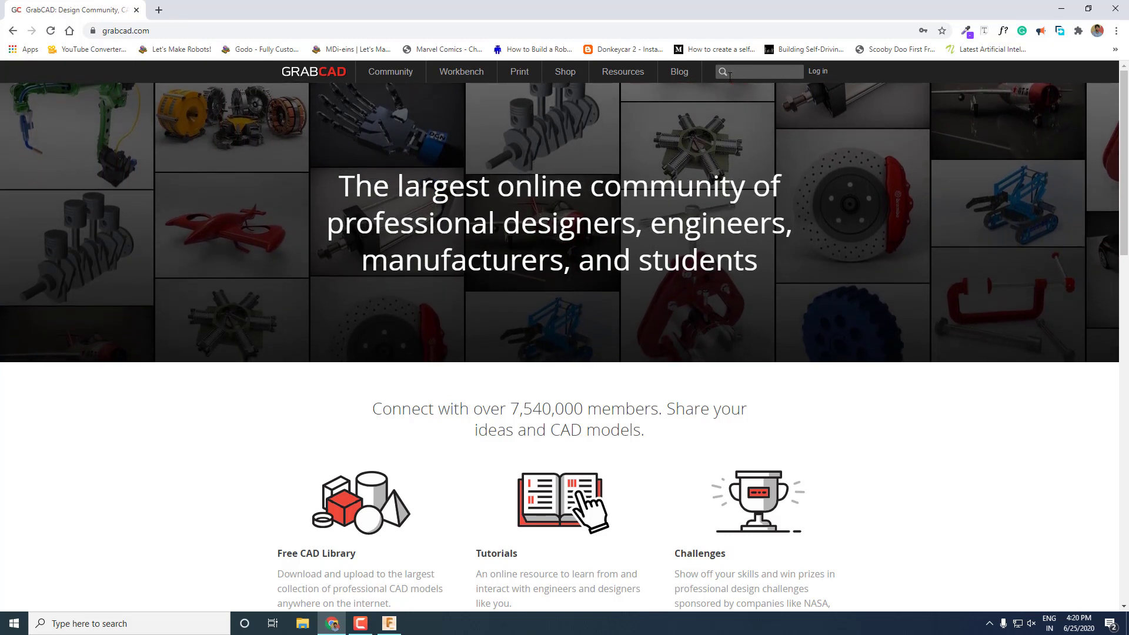
text(raspber)
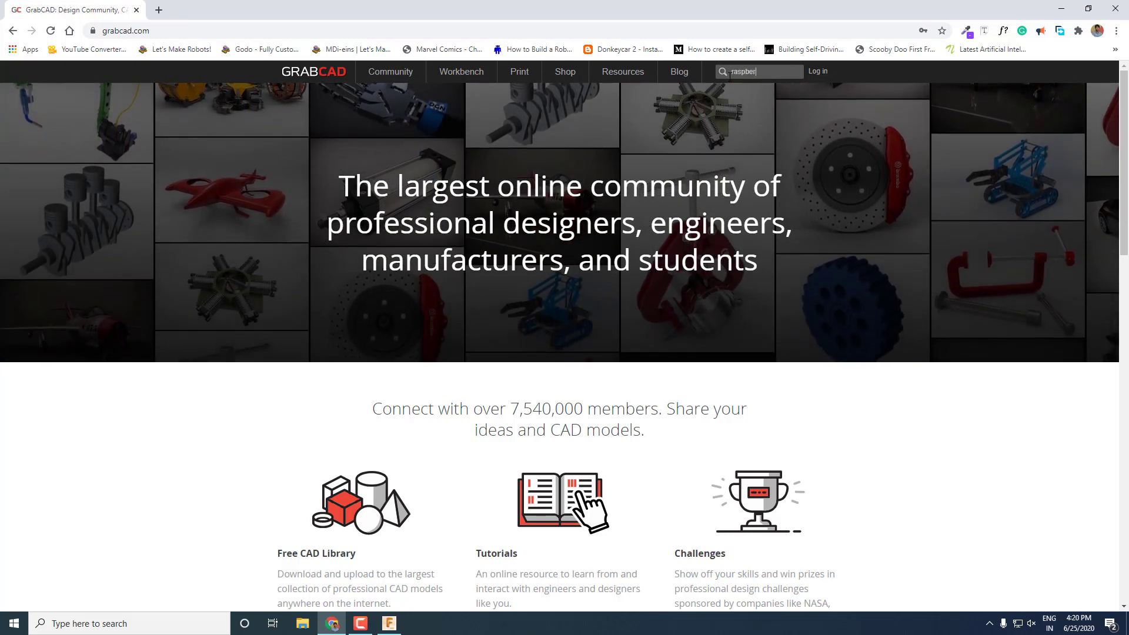
text(ry pi 3)
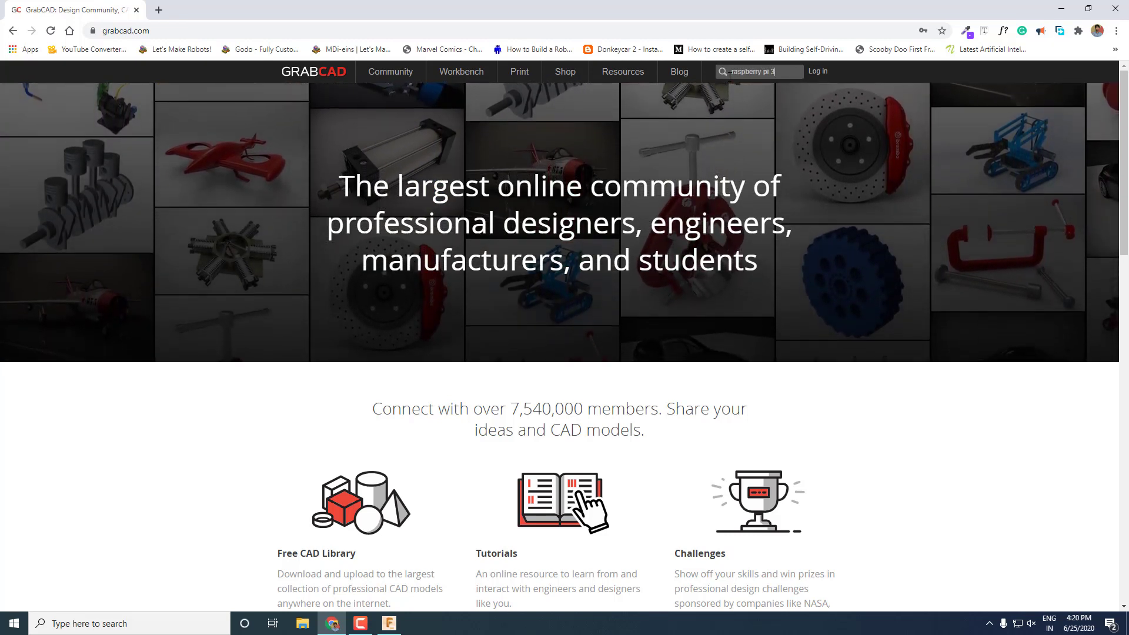
key(Return)
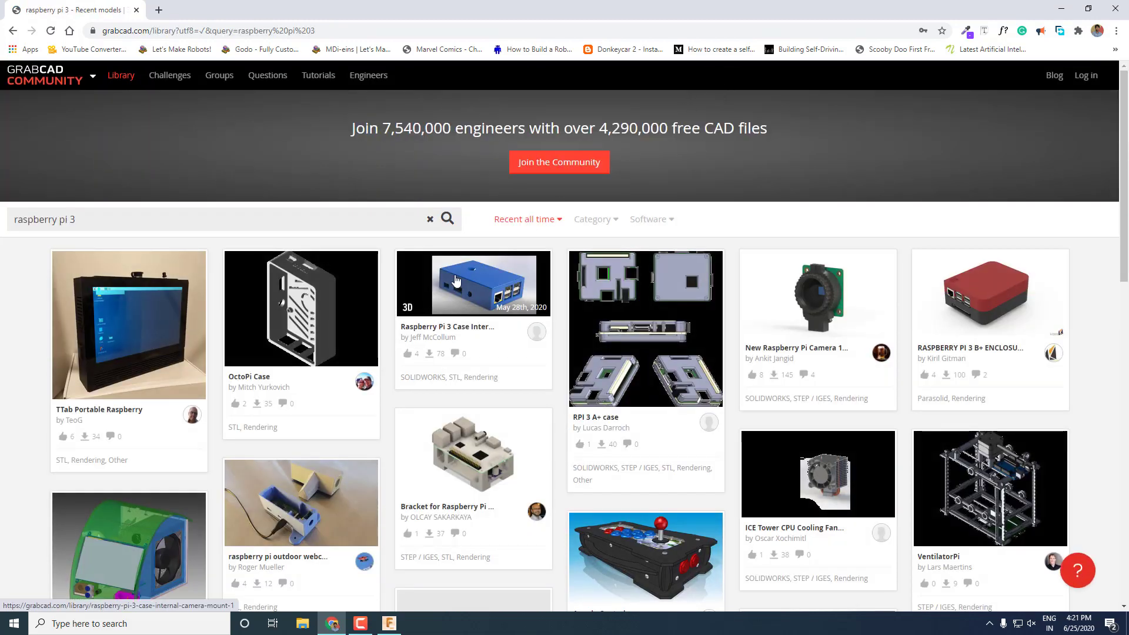
Save the Raspberry Pi 3 model B simplified STEP file to the Desktop.
scroll(456, 281, down, 15)
click(542, 500)
scroll(552, 493, down, 1)
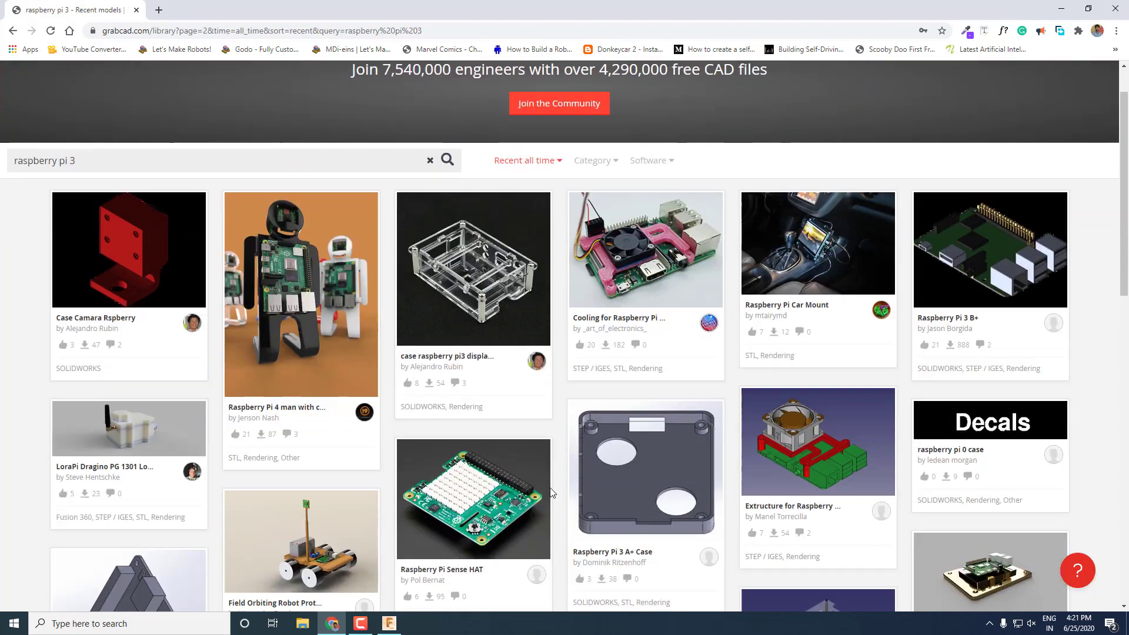
scroll(553, 493, down, 10)
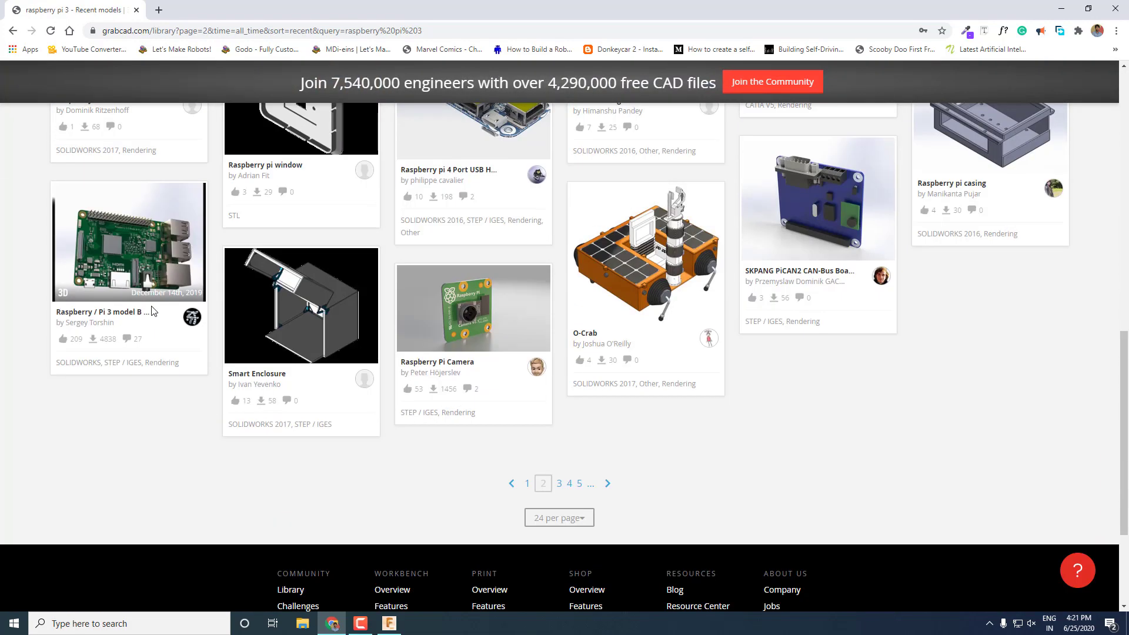
click(151, 311)
scroll(583, 393, down, 6)
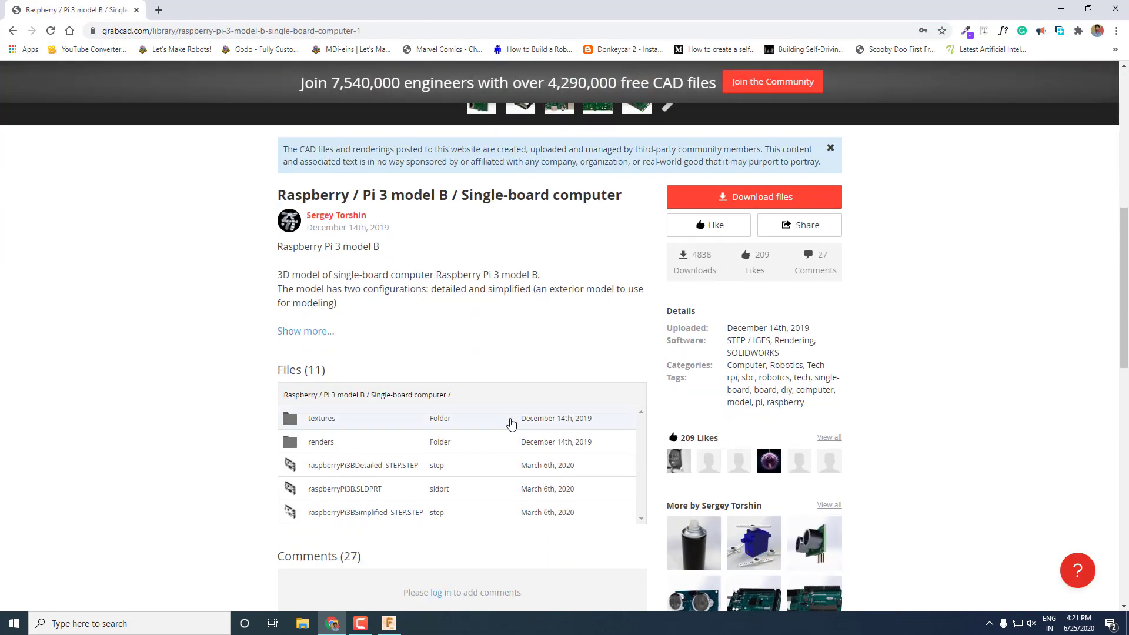
click(388, 513)
click(1071, 71)
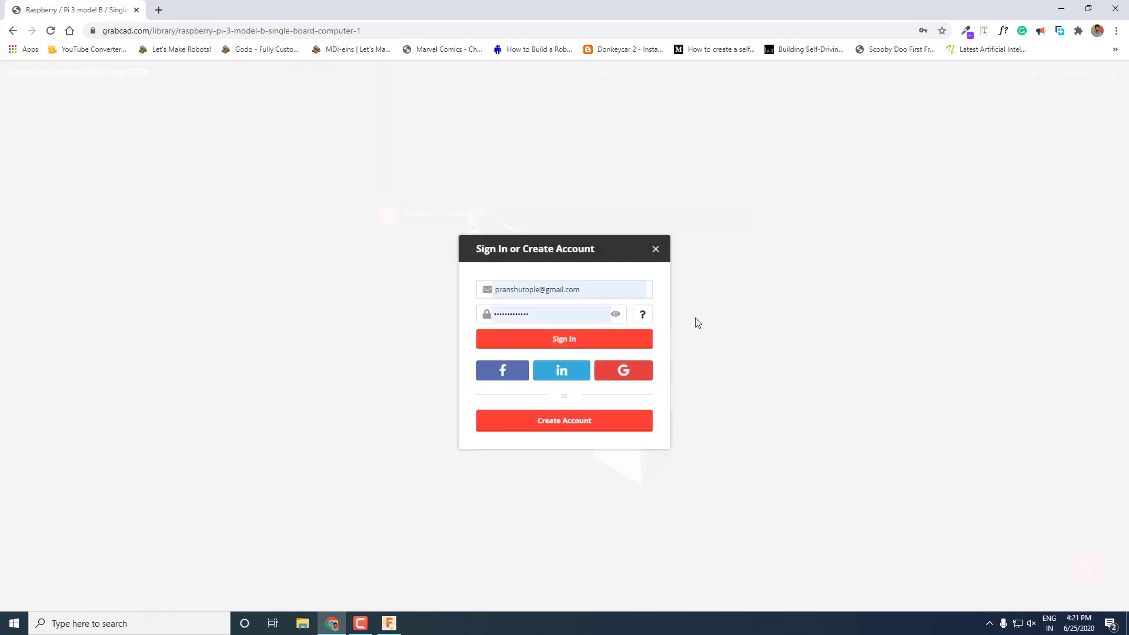
click(588, 341)
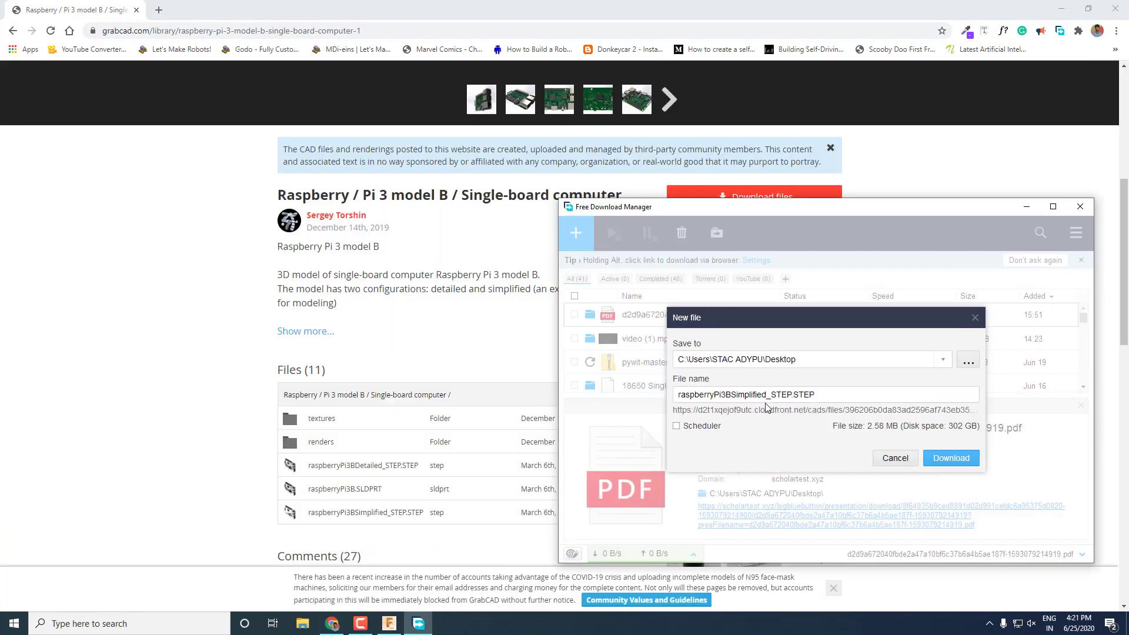
click(939, 461)
click(1027, 207)
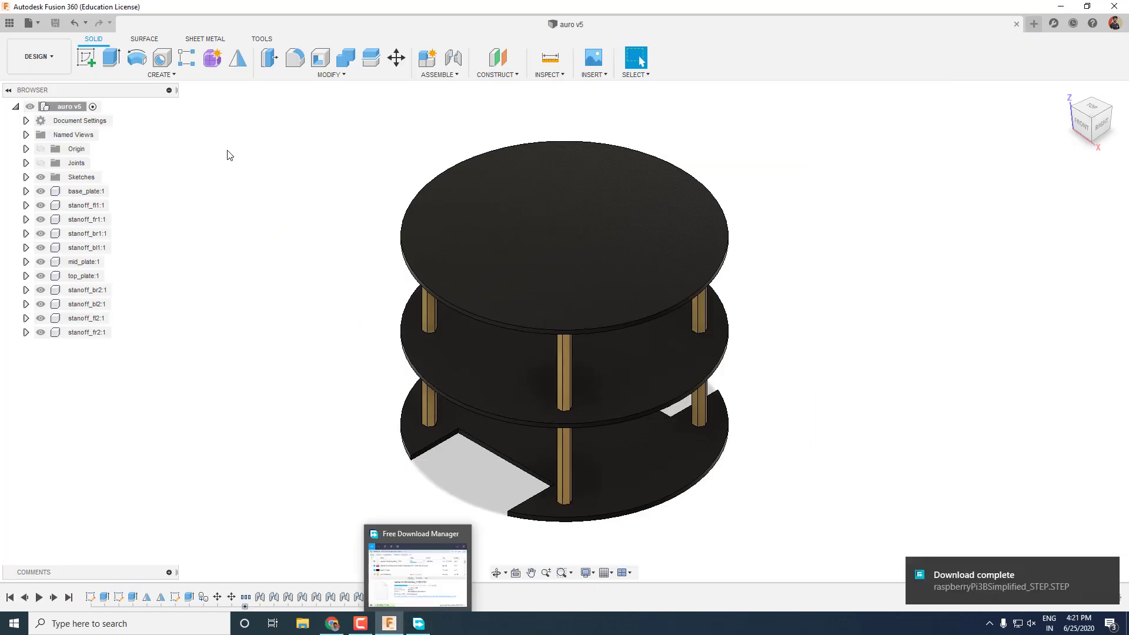
click(246, 23)
Upload the downloaded Raspberry Pi STEP file to the AuRo project.
click(128, 69)
click(390, 289)
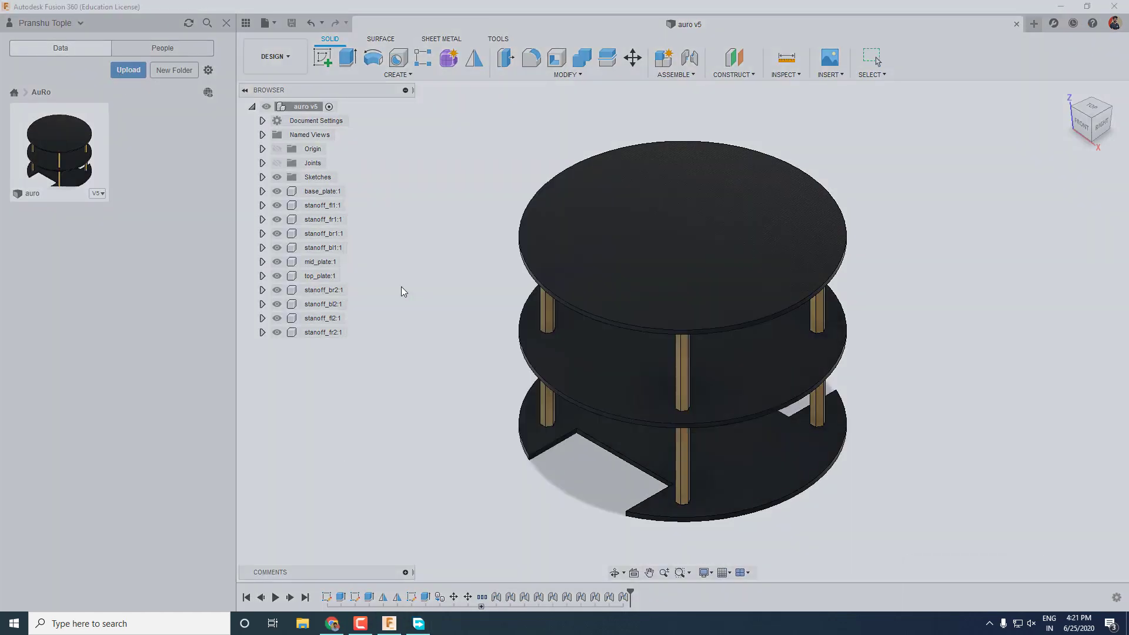
double_click(171, 197)
click(752, 503)
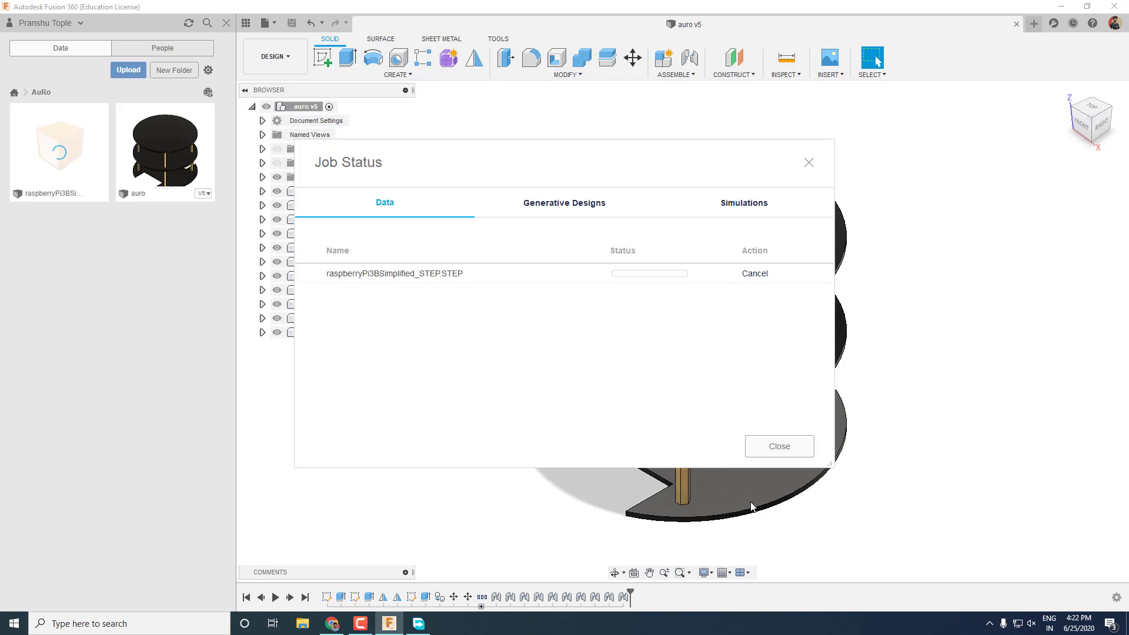
click(757, 447)
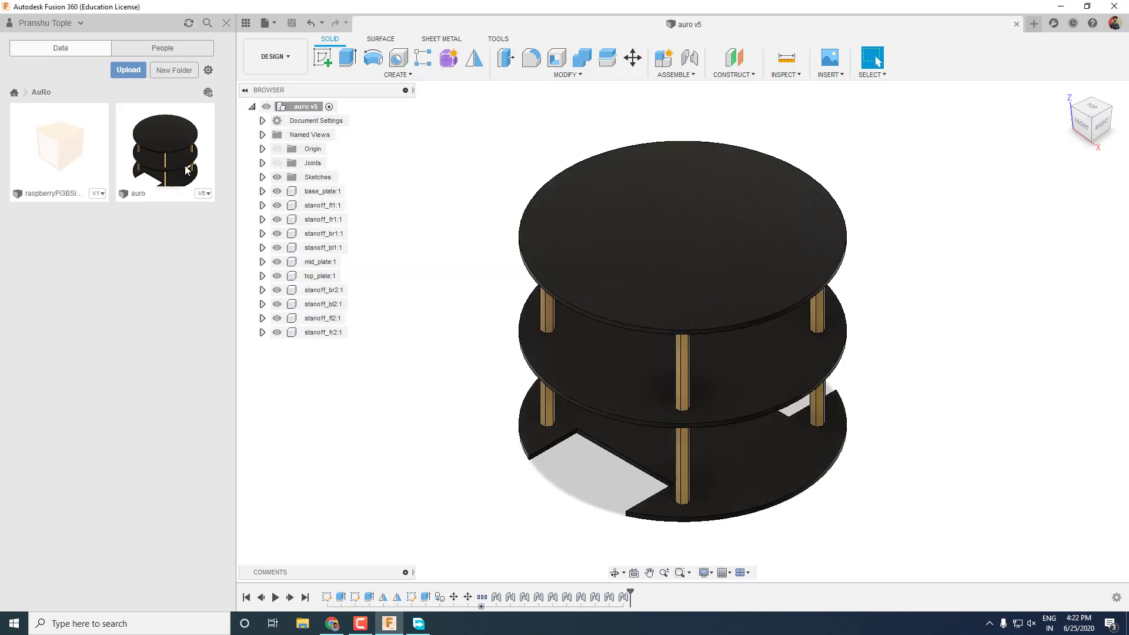
Open the uploaded Raspberry Pi model and raise it 135 mm in auro v5.
double_click(42, 133)
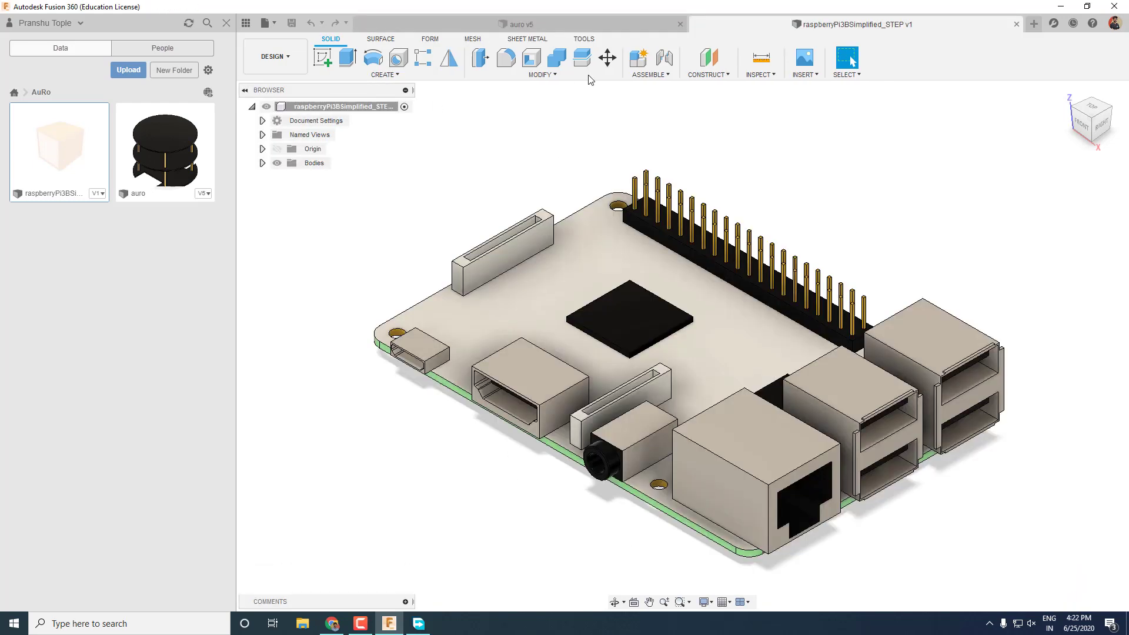
click(626, 31)
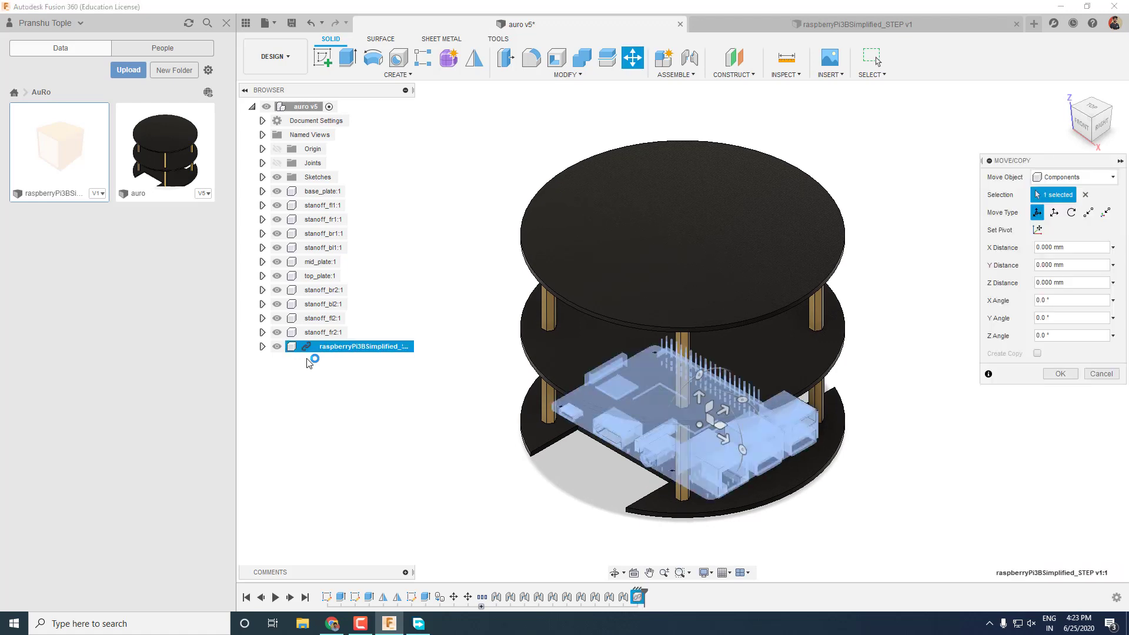
drag(701, 401, 711, 106)
click(1061, 374)
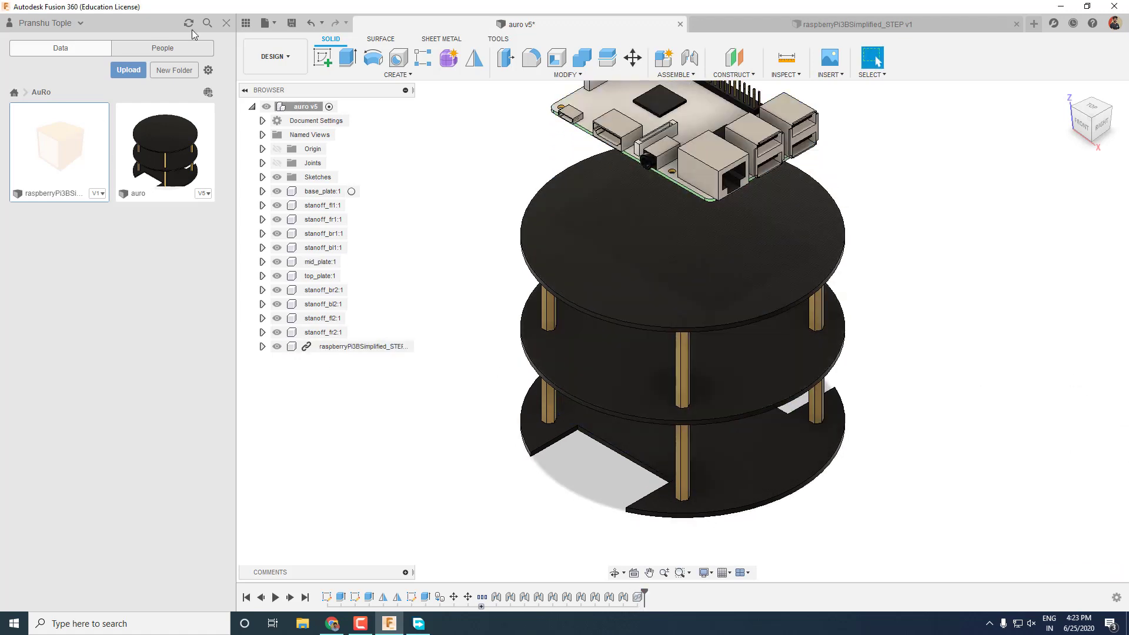
Hide the project data, fit the assembly and inspect the Raspberry Pi on top.
click(246, 22)
click(1066, 92)
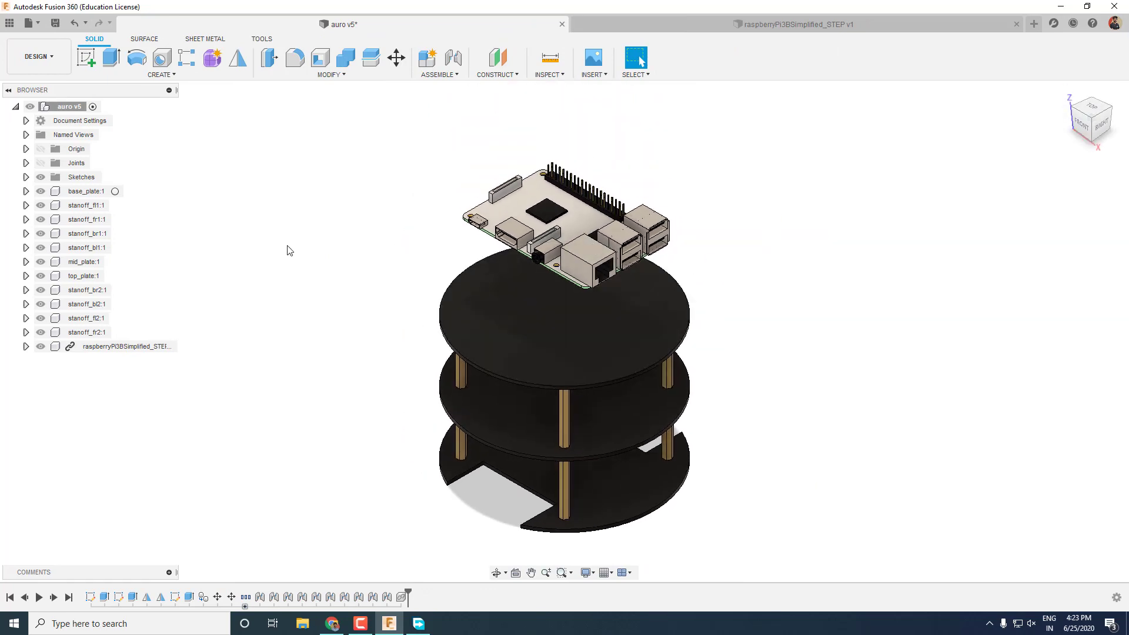
shift+middle_drag(624, 196, 412, 291)
scroll(585, 212, up, 3)
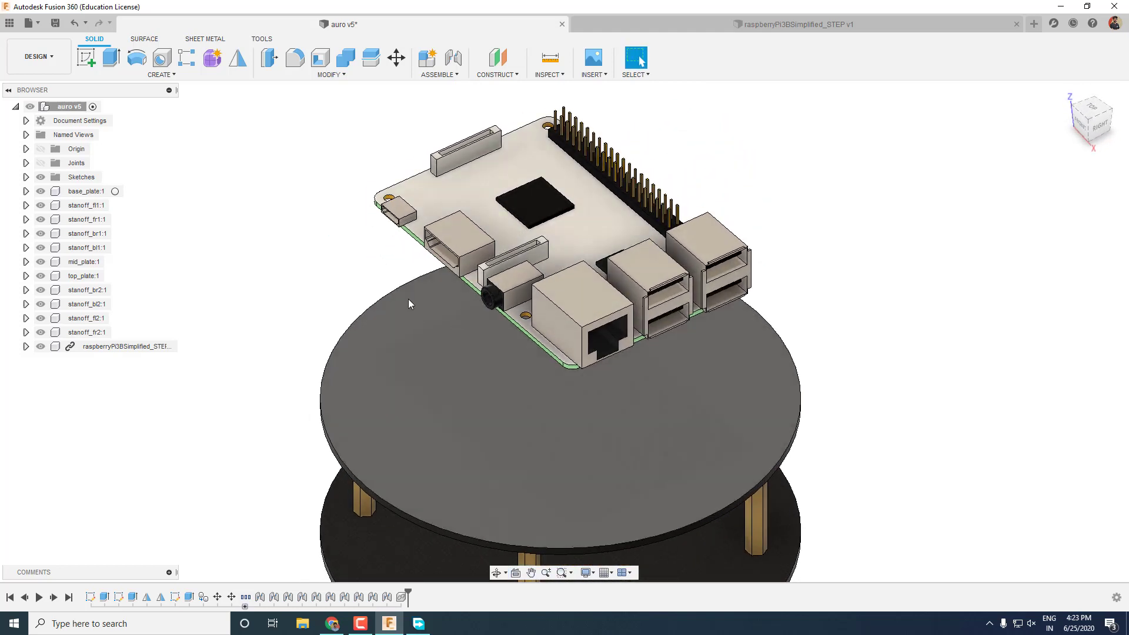
scroll(404, 295, down, 2)
click(66, 349)
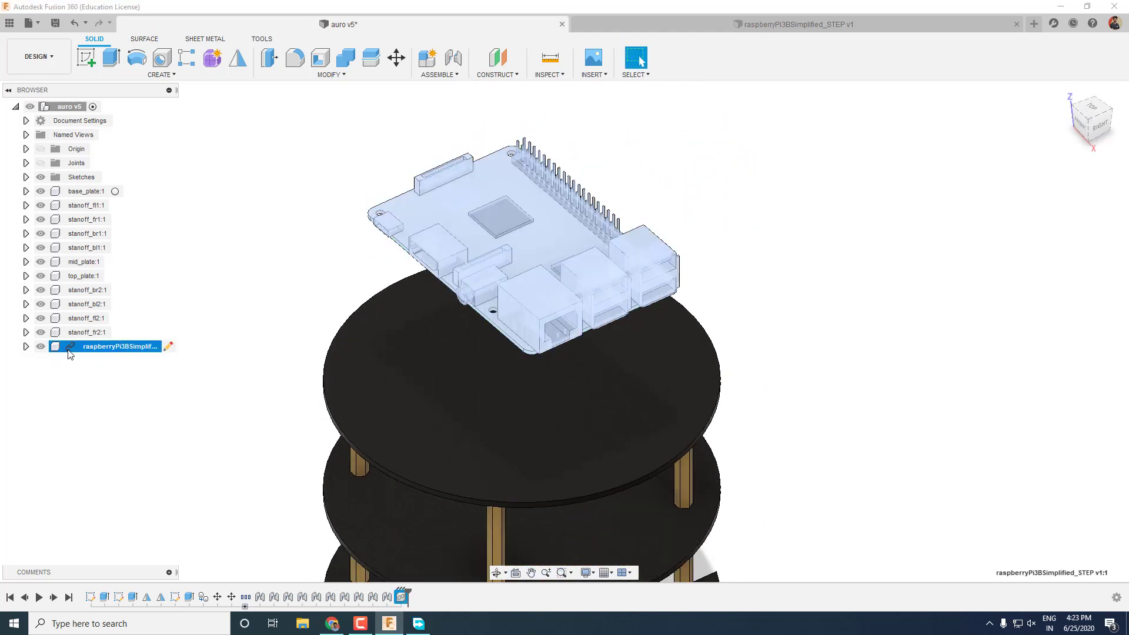
key(Escape)
Paint Body1's top board face green using Apply To: Faces, then save a new version.
click(700, 33)
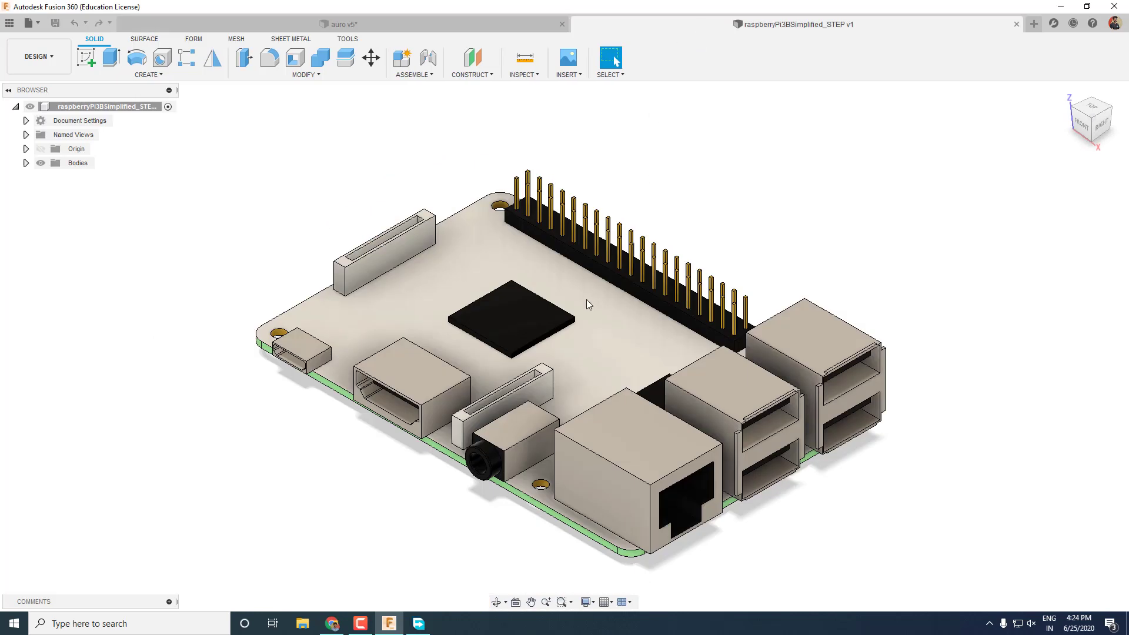
scroll(587, 299, down, 2)
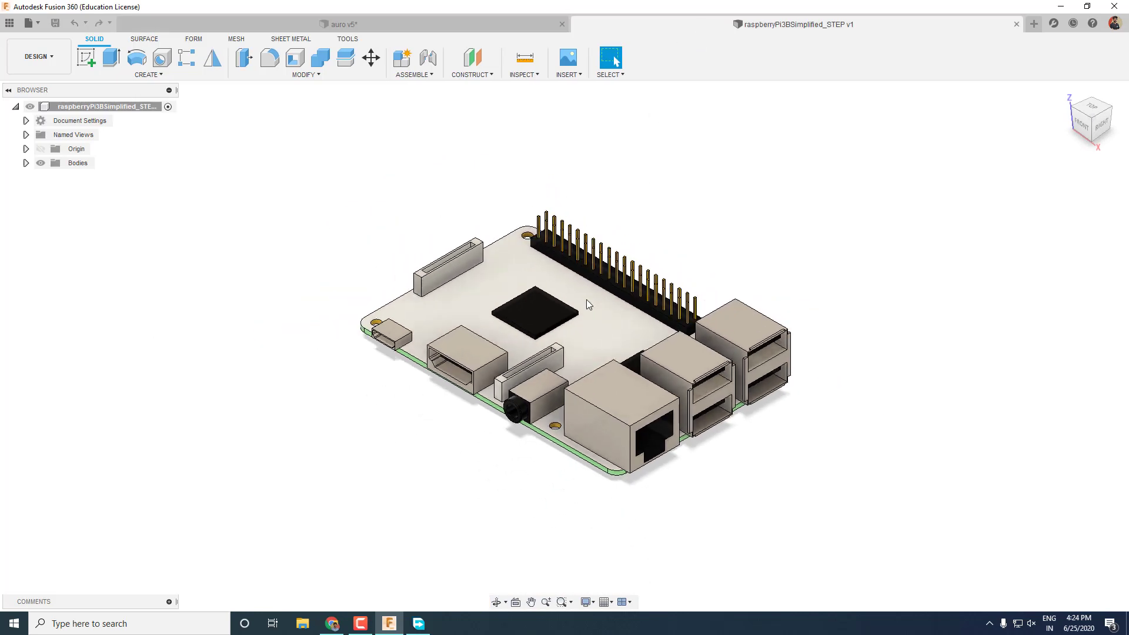
click(26, 163)
right_click(88, 177)
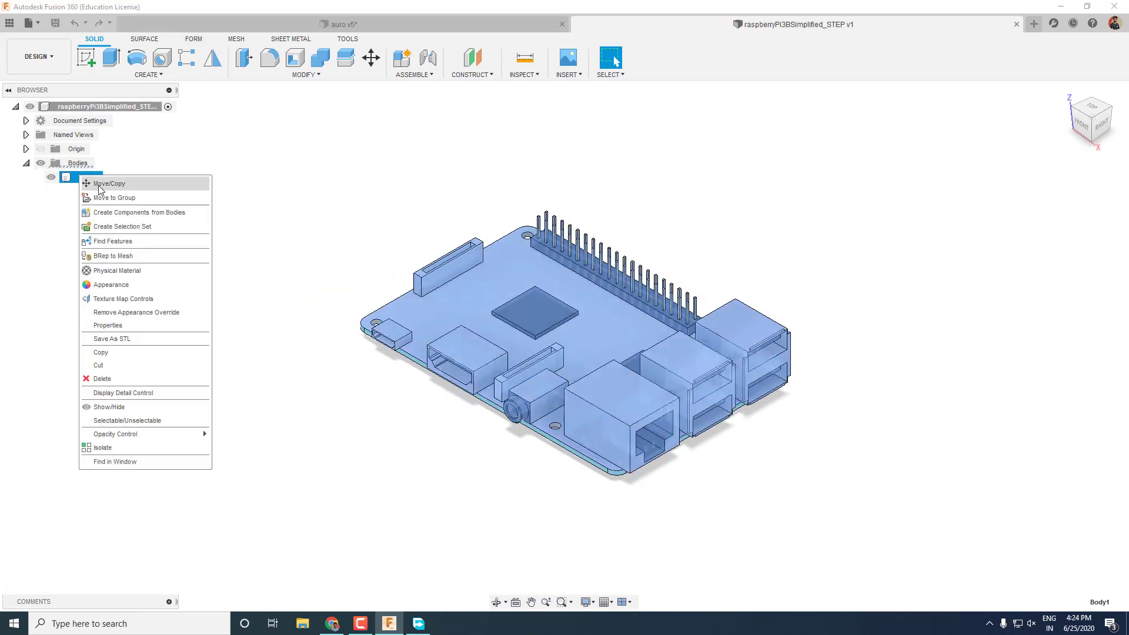
click(131, 287)
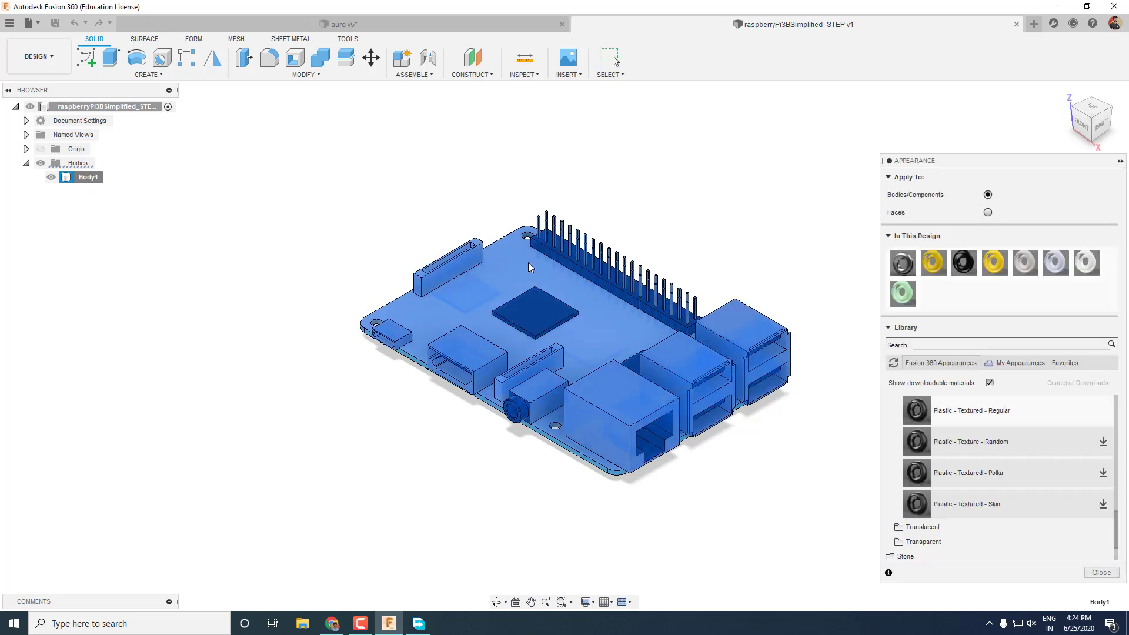
click(365, 230)
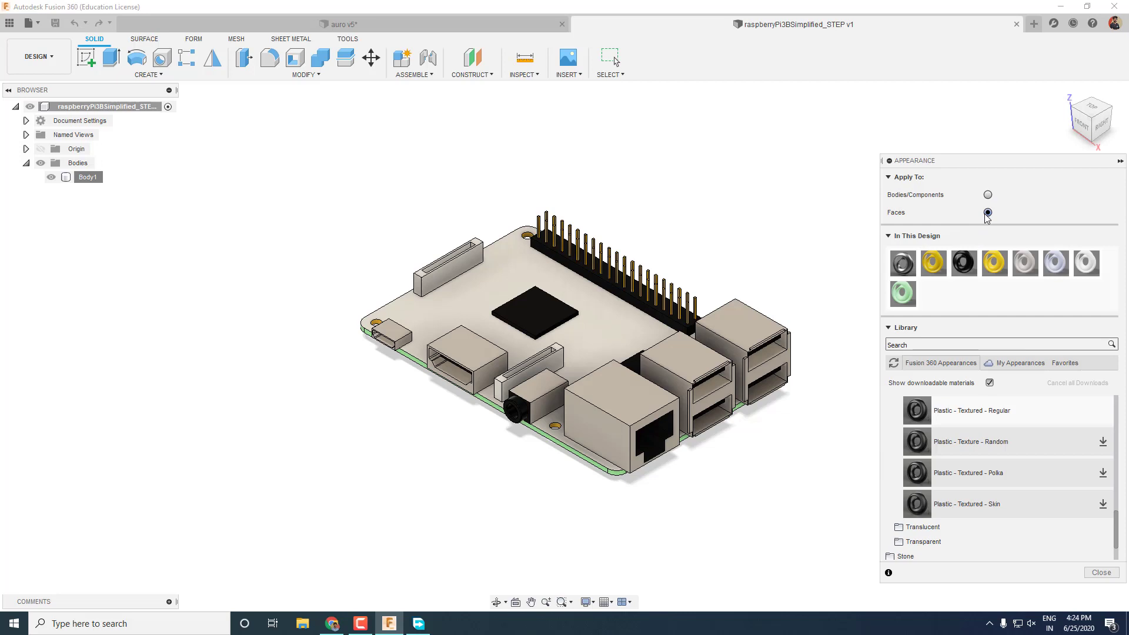
drag(903, 324, 592, 334)
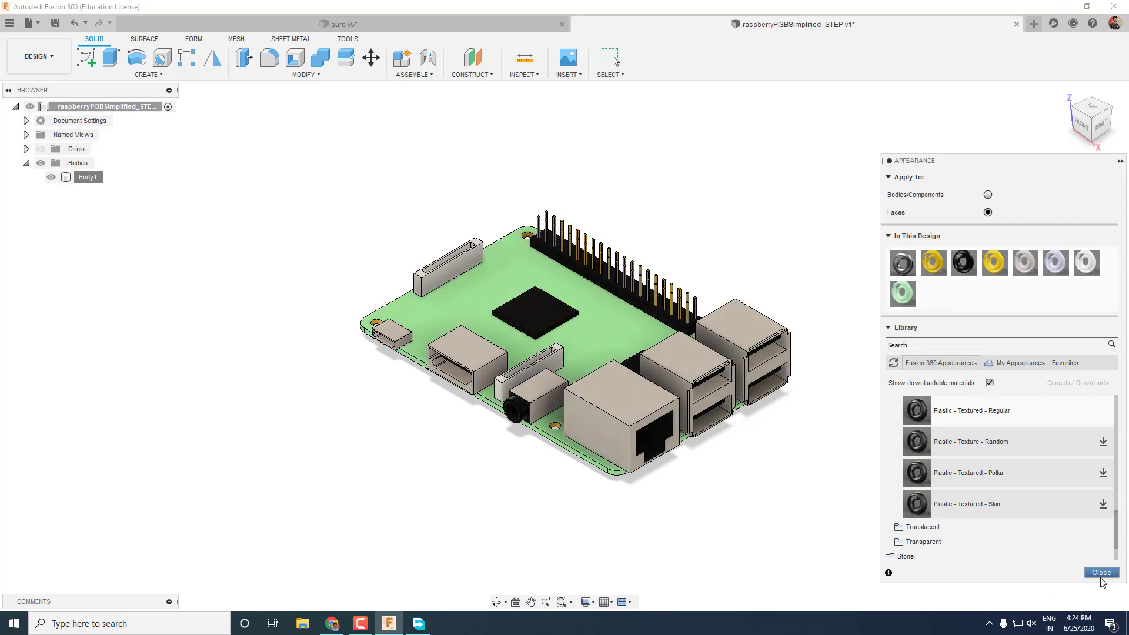
click(1101, 573)
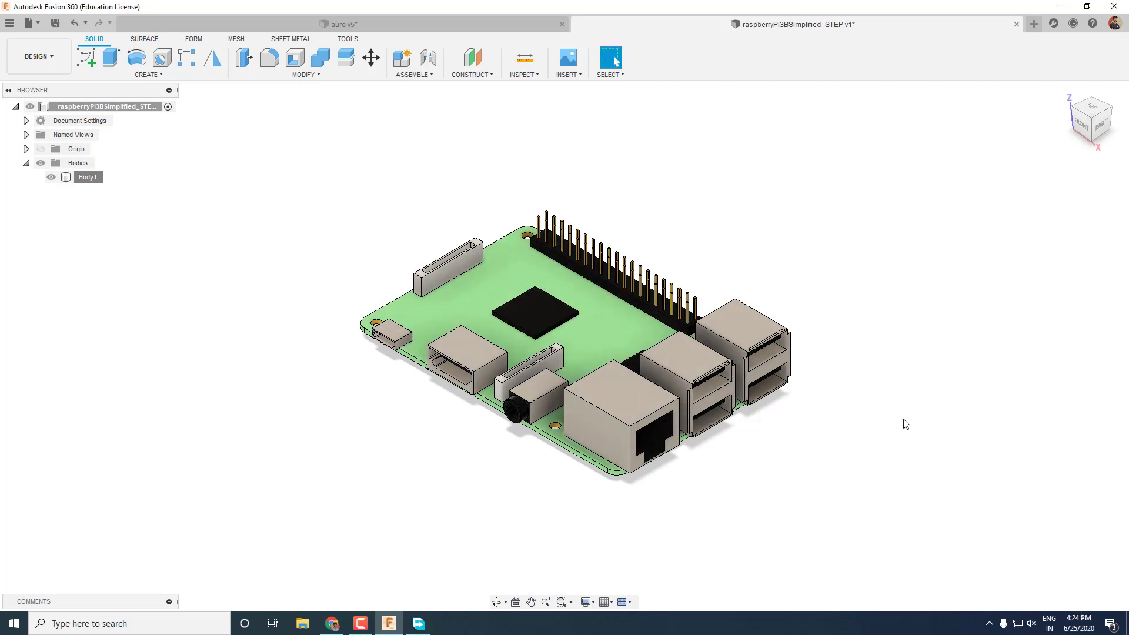
click(56, 24)
click(572, 323)
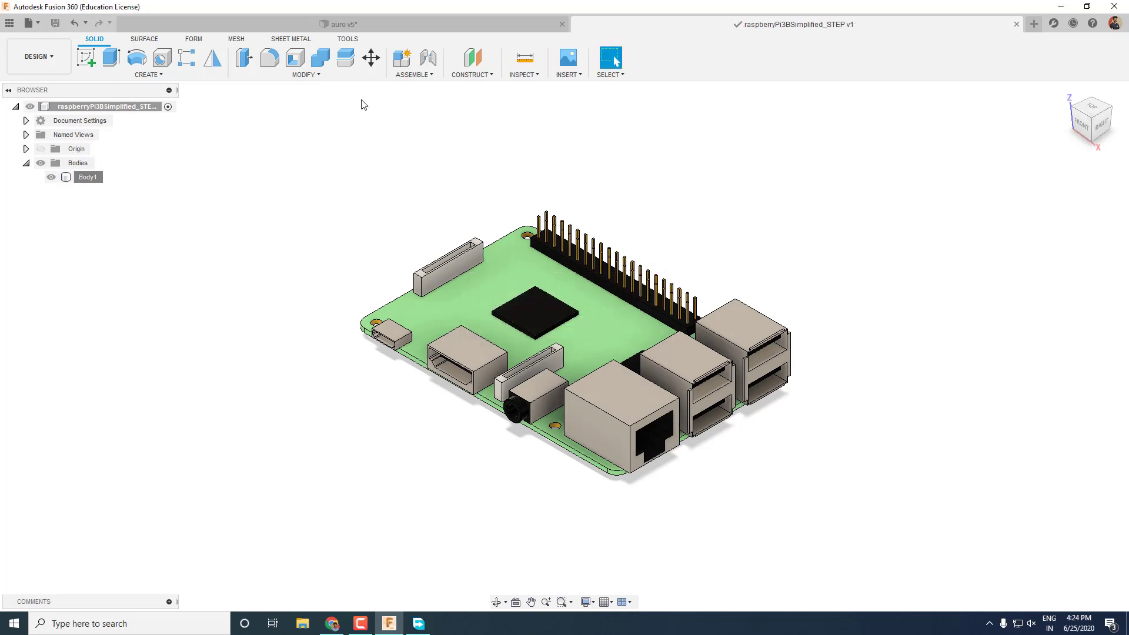
Joint the Pi board to the mid plate, offset 60 mm along it and 5 mm up.
click(342, 24)
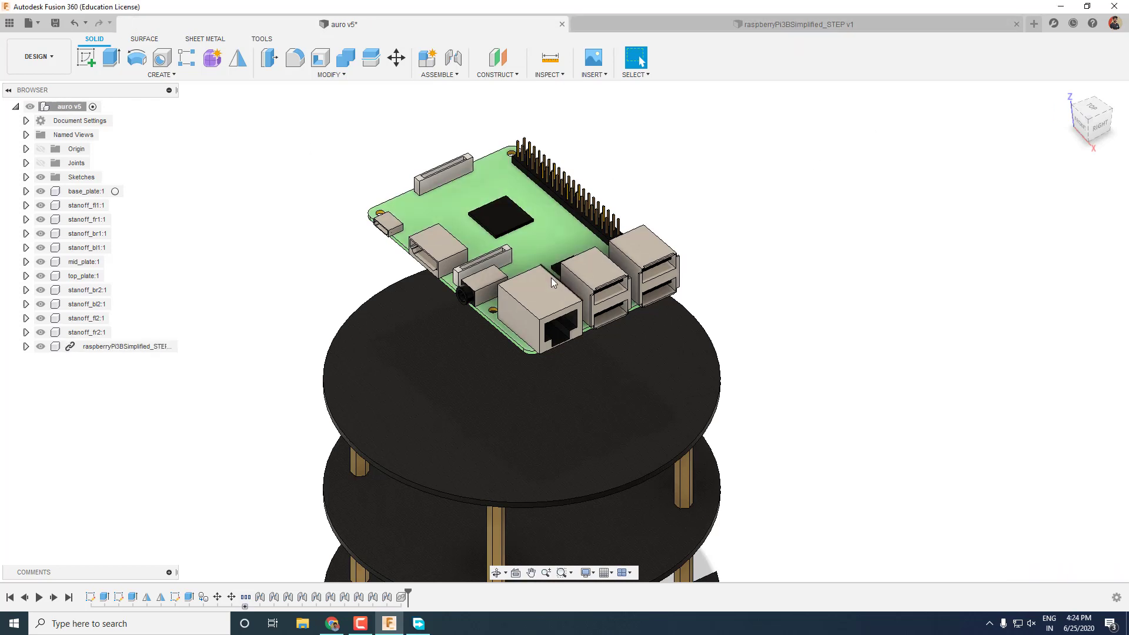
click(1016, 24)
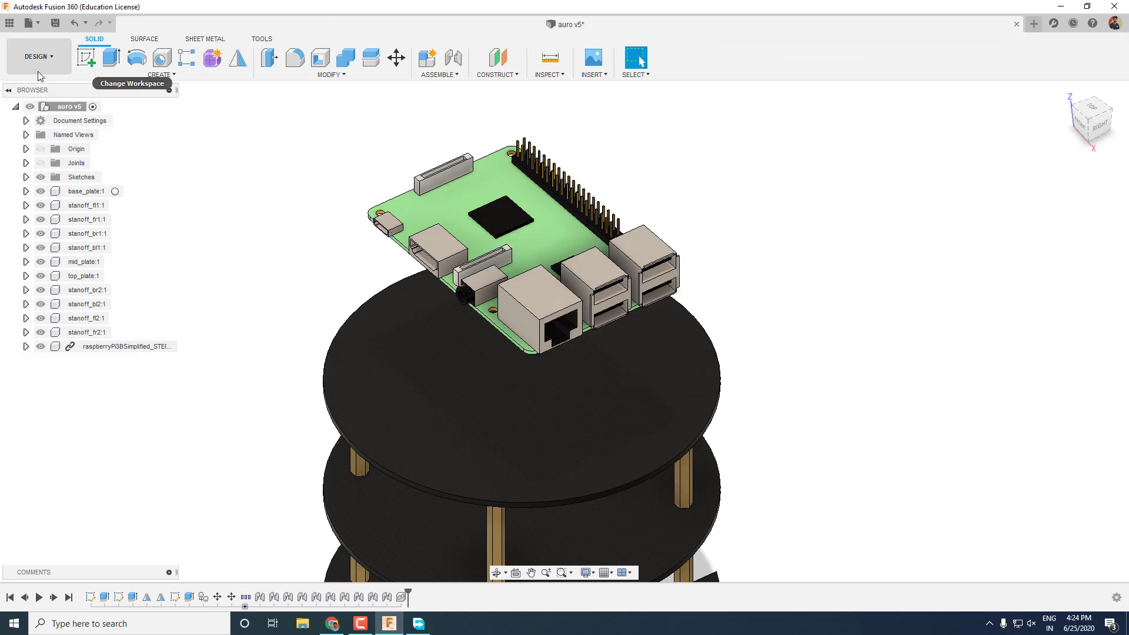
scroll(493, 419, down, 5)
shift+middle_drag(242, 353, 351, 300)
key(j)
scroll(690, 313, up, 3)
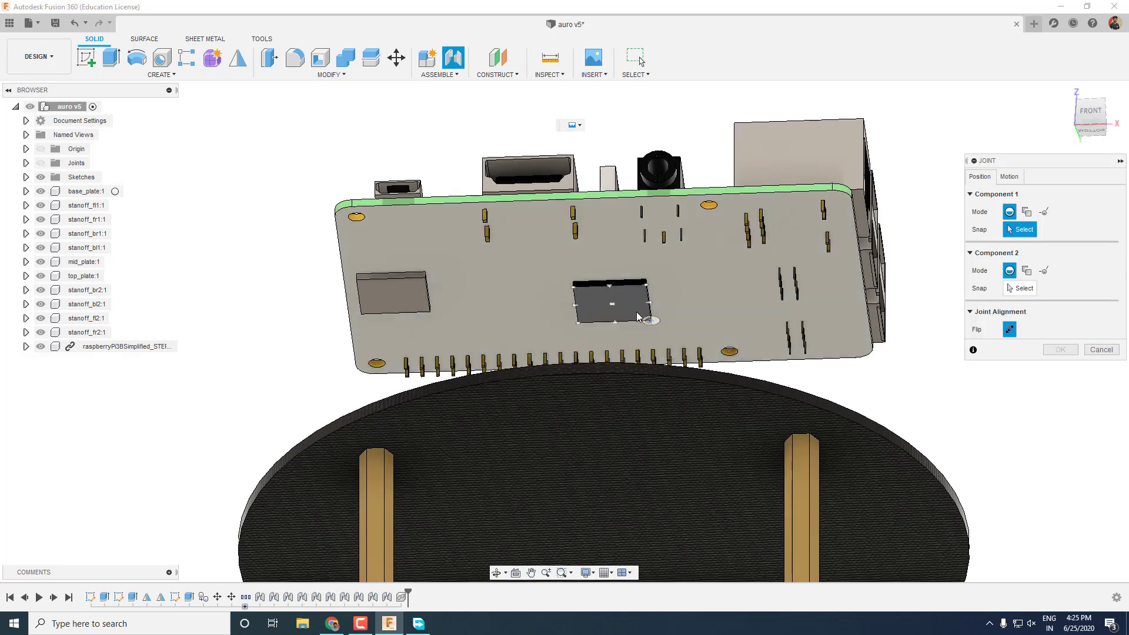
click(691, 312)
scroll(647, 330, down, 5)
click(811, 434)
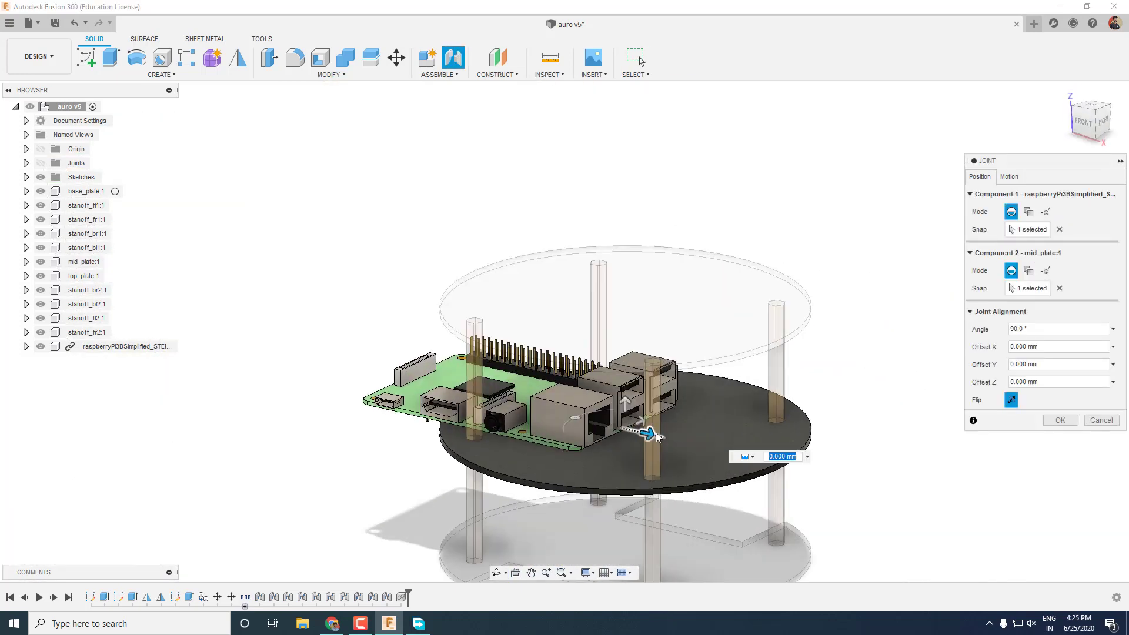
drag(655, 436, 822, 292)
drag(801, 412, 803, 400)
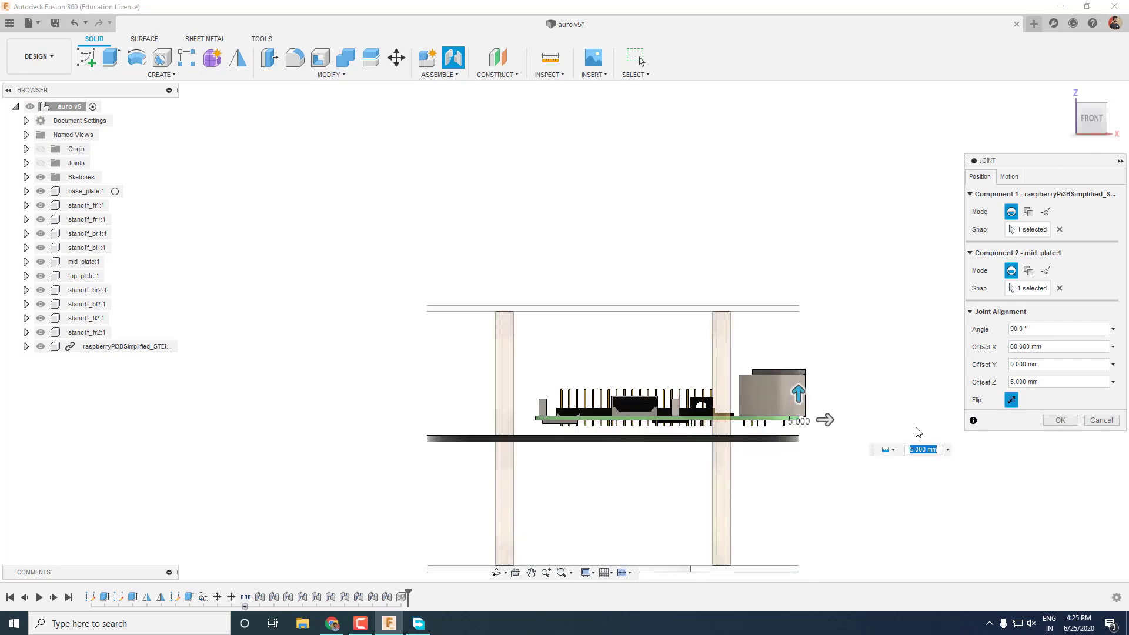
key(Return)
Edit joint Rigid11 to confirm the 5 mm lift.
shift+middle_drag(832, 441, 675, 299)
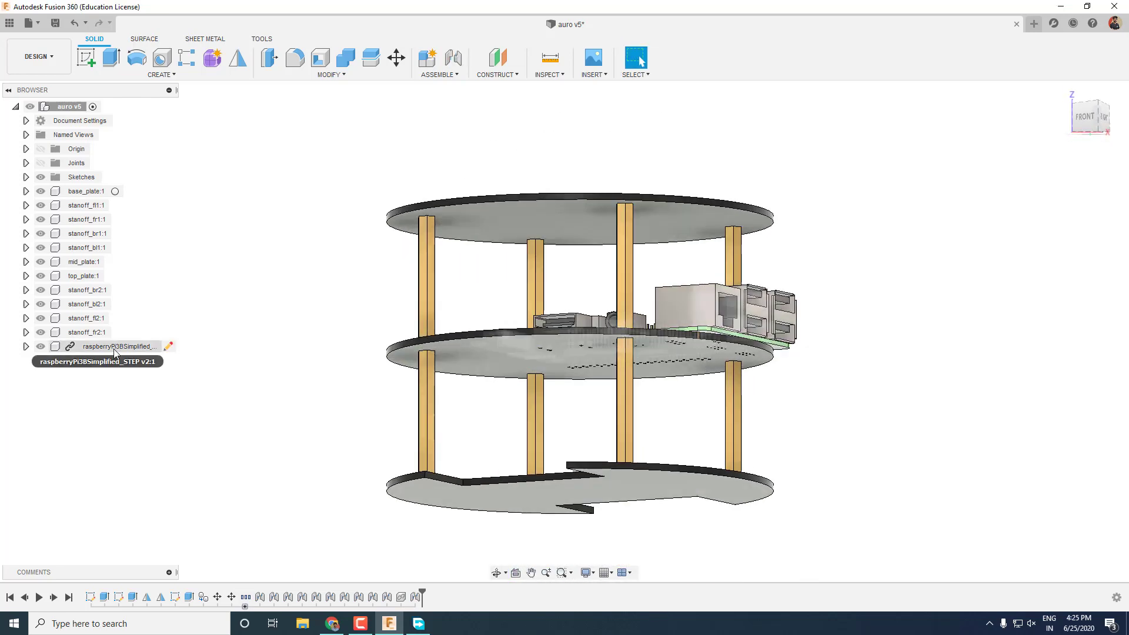
click(27, 164)
right_click(86, 318)
click(112, 345)
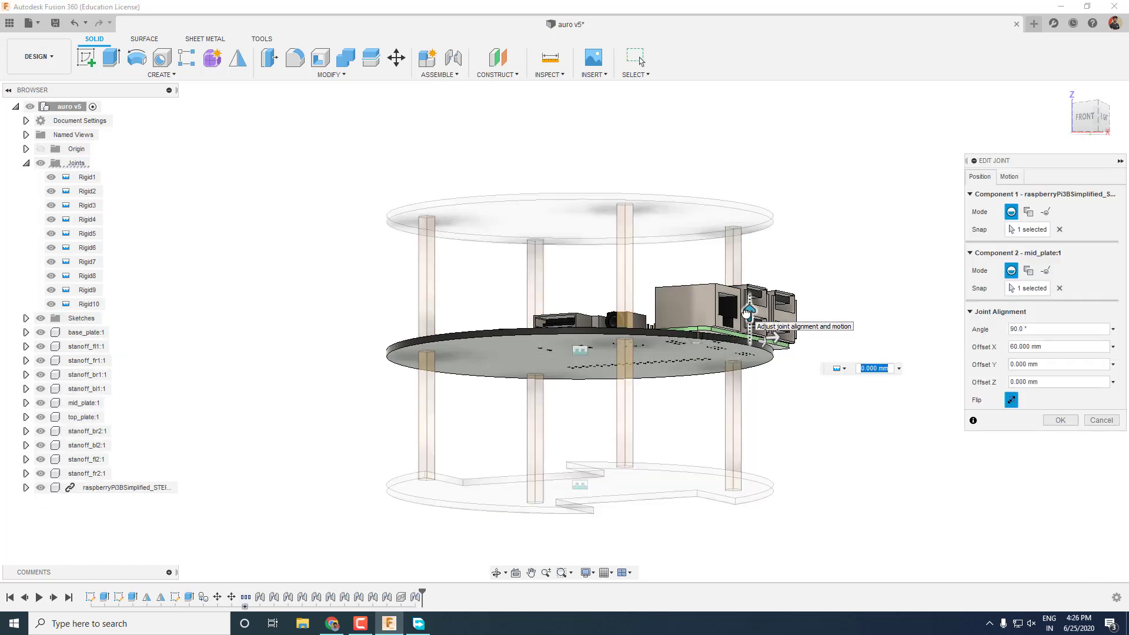
text(5)
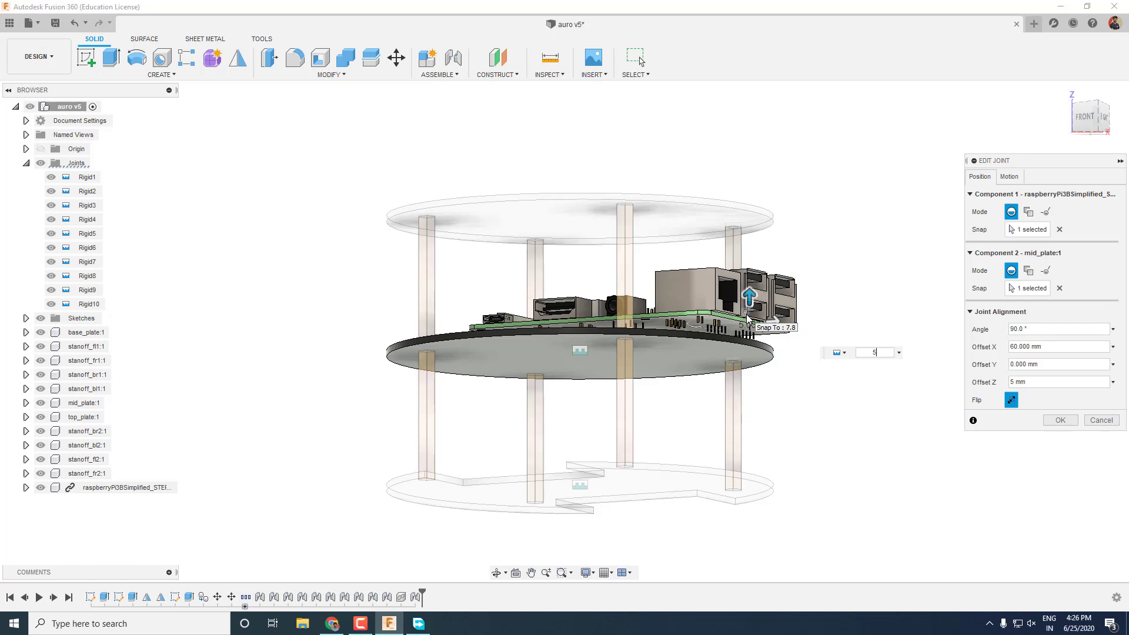
key(Return)
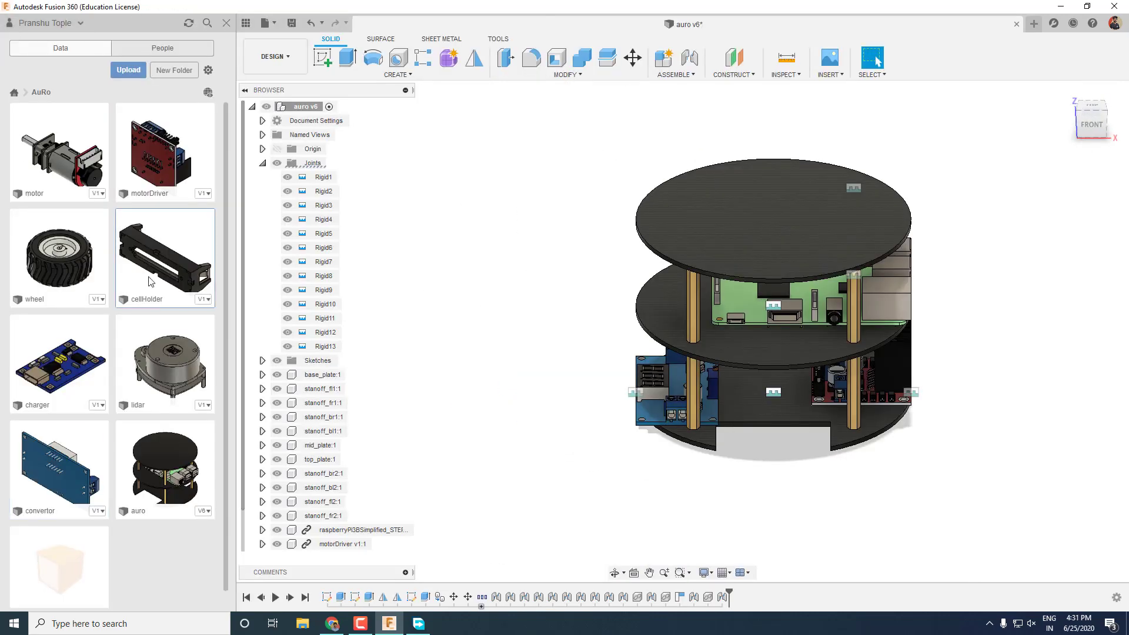
Drag a cell holder from the Data Panel into the design and open its options.
drag(151, 281, 410, 268)
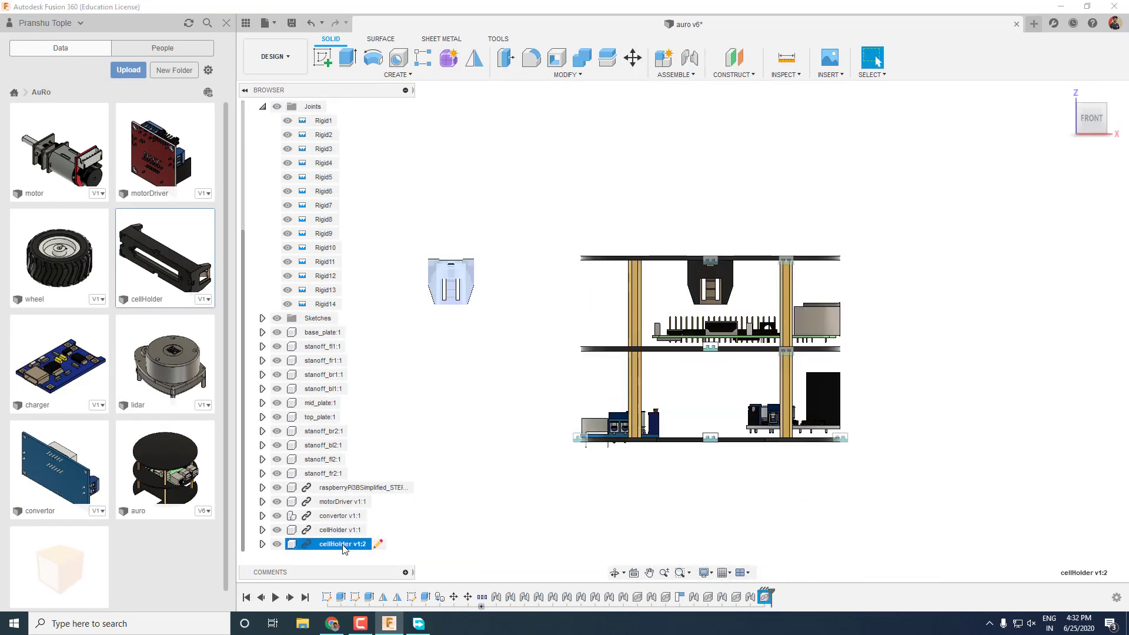
right_click(353, 532)
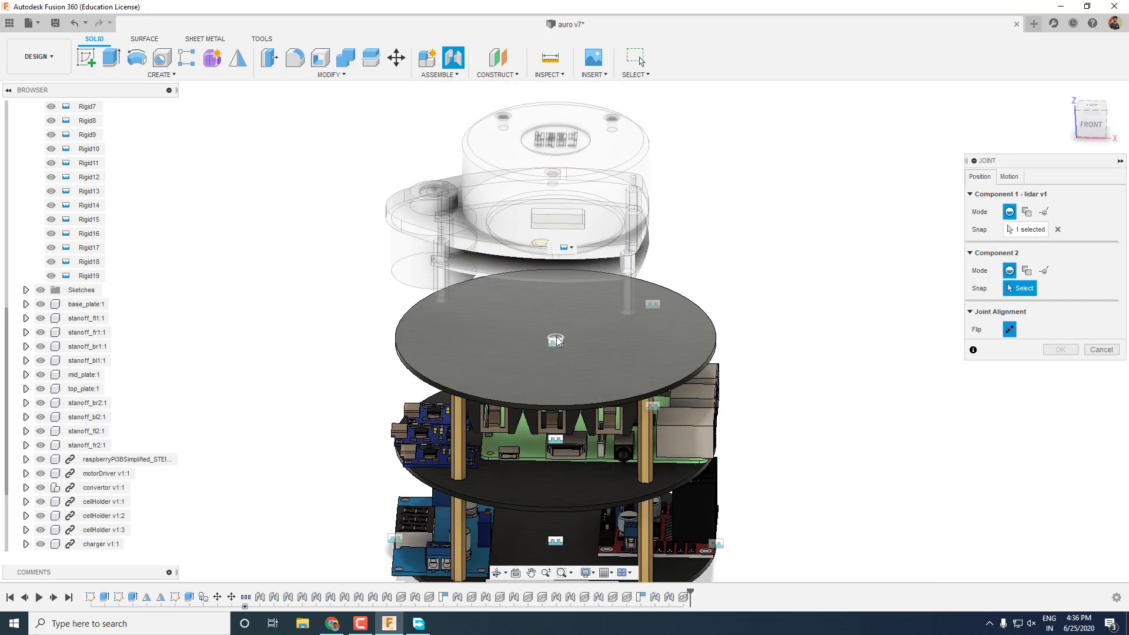
Joint the lidar to the top plate's centre, changing the sideways offset to 2.
click(556, 340)
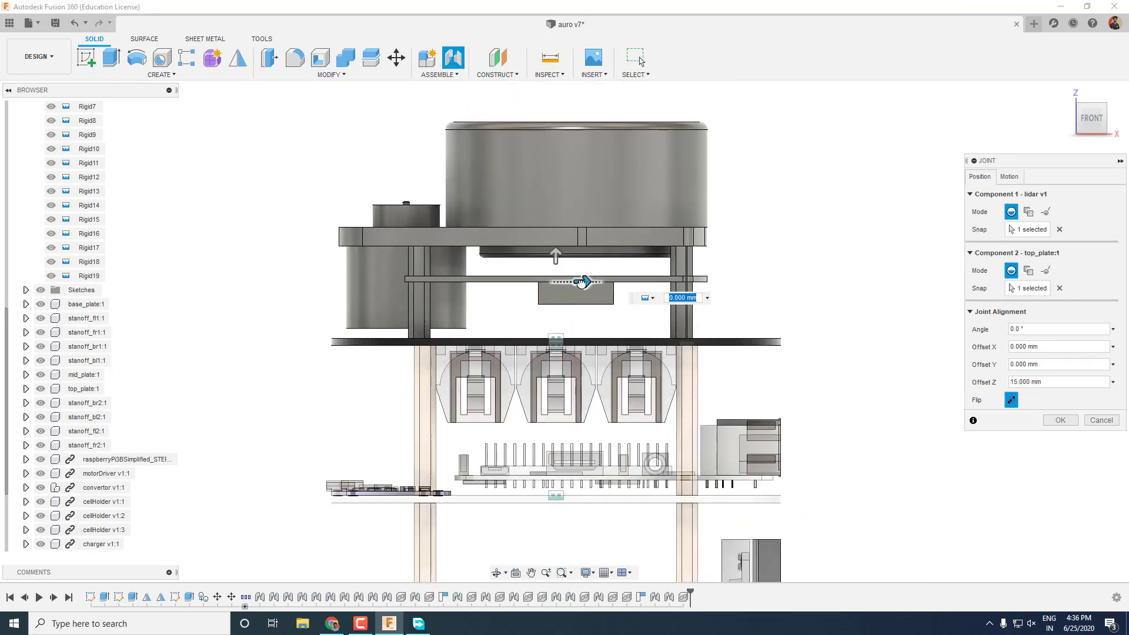
key(BackSpace)
key(BackSpace)
text(2)
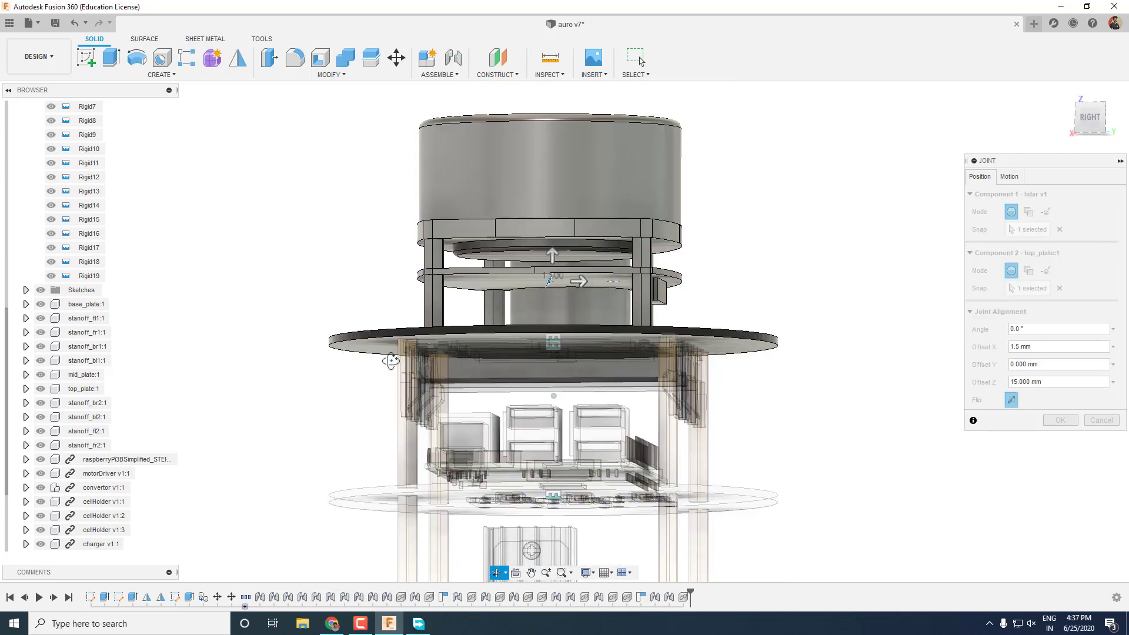
key(Return)
shift+middle_drag(820, 204, 641, 61)
shift+middle_drag(390, 364, 298, 373)
drag(59, 150, 387, 272)
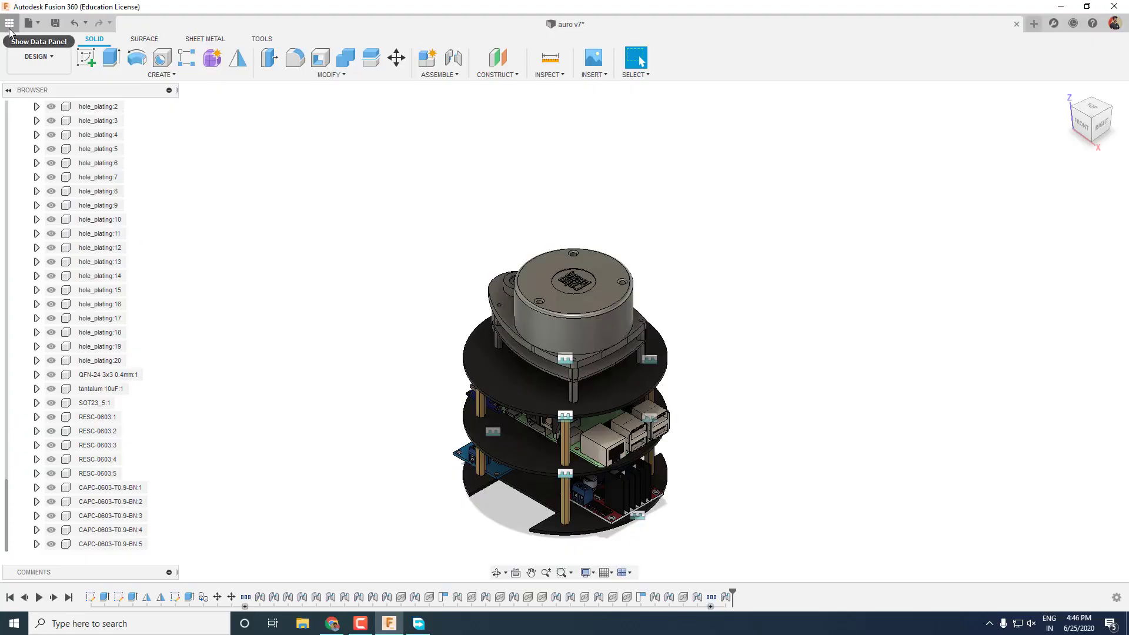
Insert the motor from the component library and joint it onto the base plate.
click(37, 23)
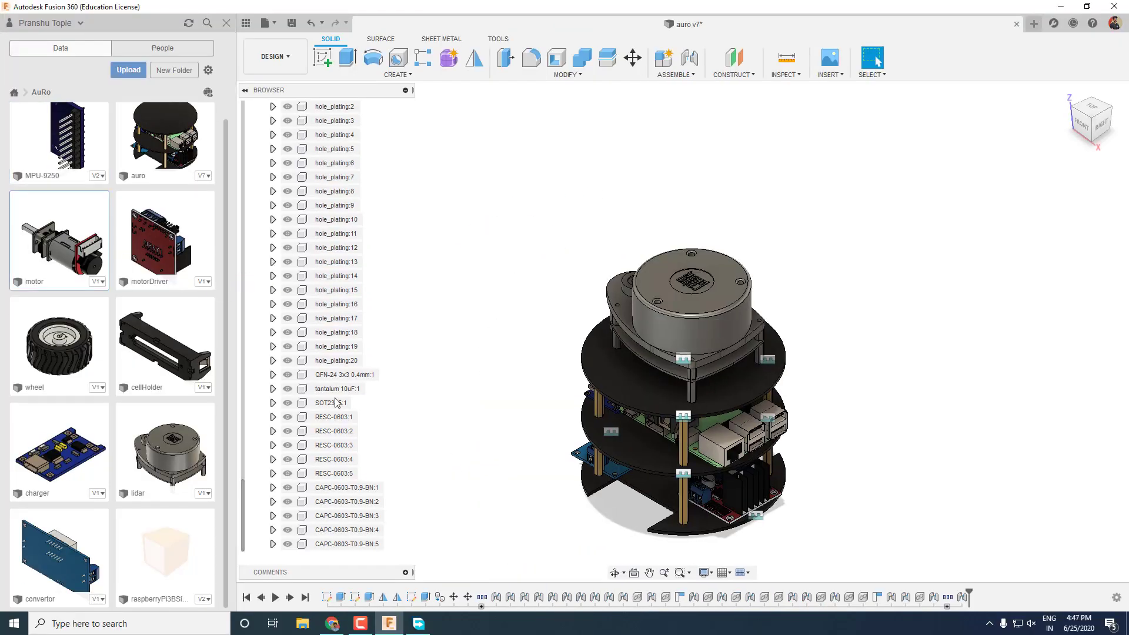
drag(58, 241, 759, 268)
key(Return)
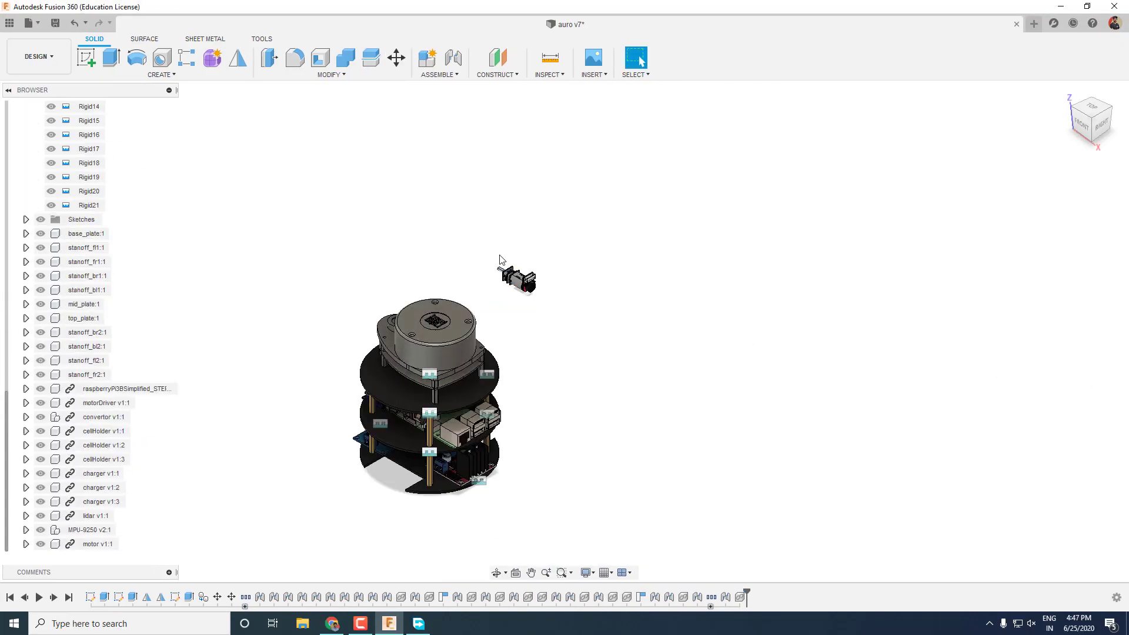
key(j)
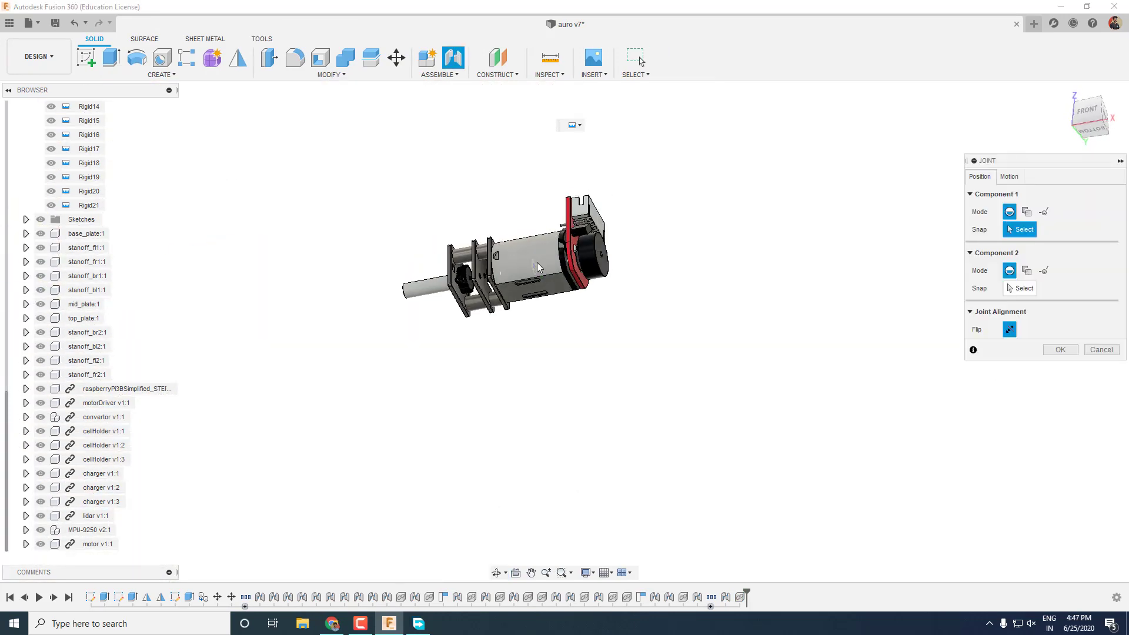
scroll(539, 268, up, 5)
click(493, 300)
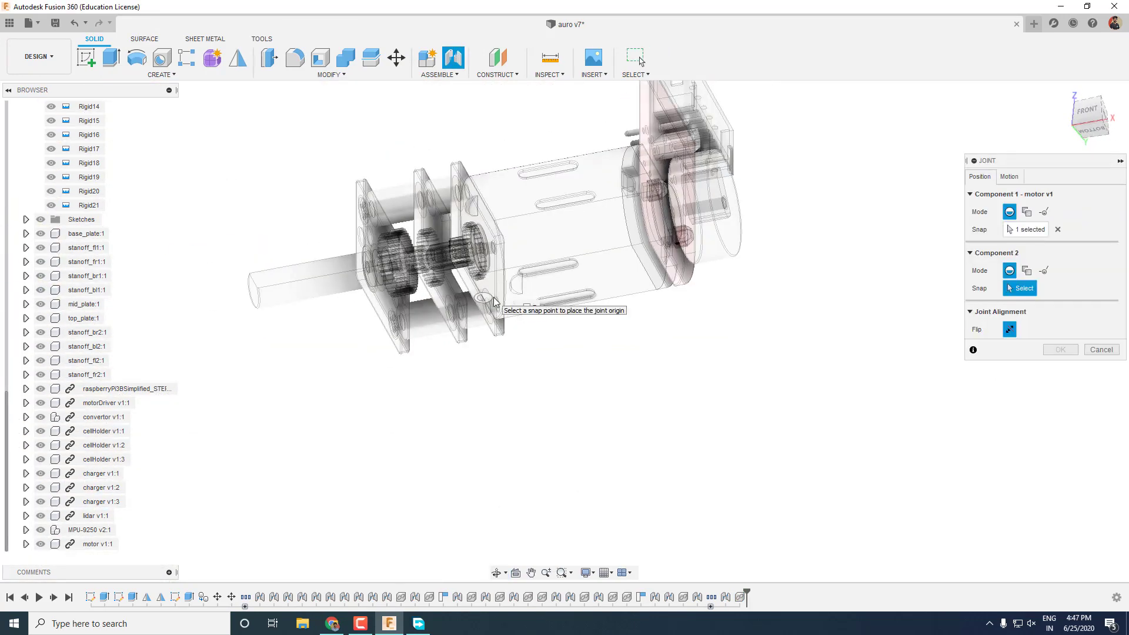
scroll(532, 336, up, 5)
click(447, 410)
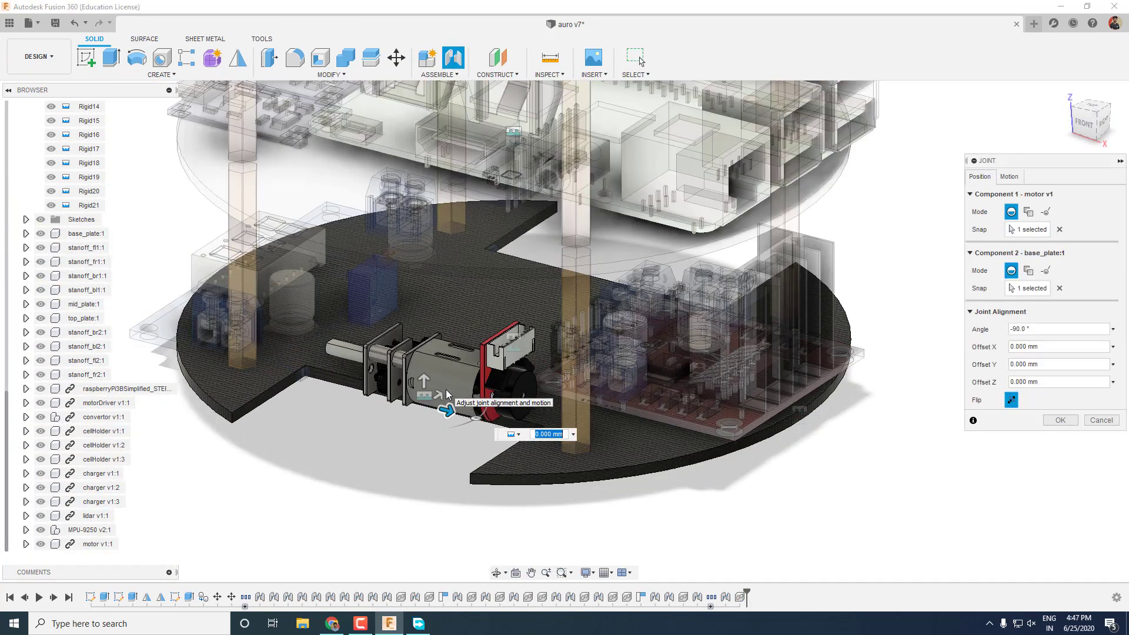
key(Return)
Pull the second motor out to the right and joint it onto the base plate at 310°.
click(465, 473)
key(m)
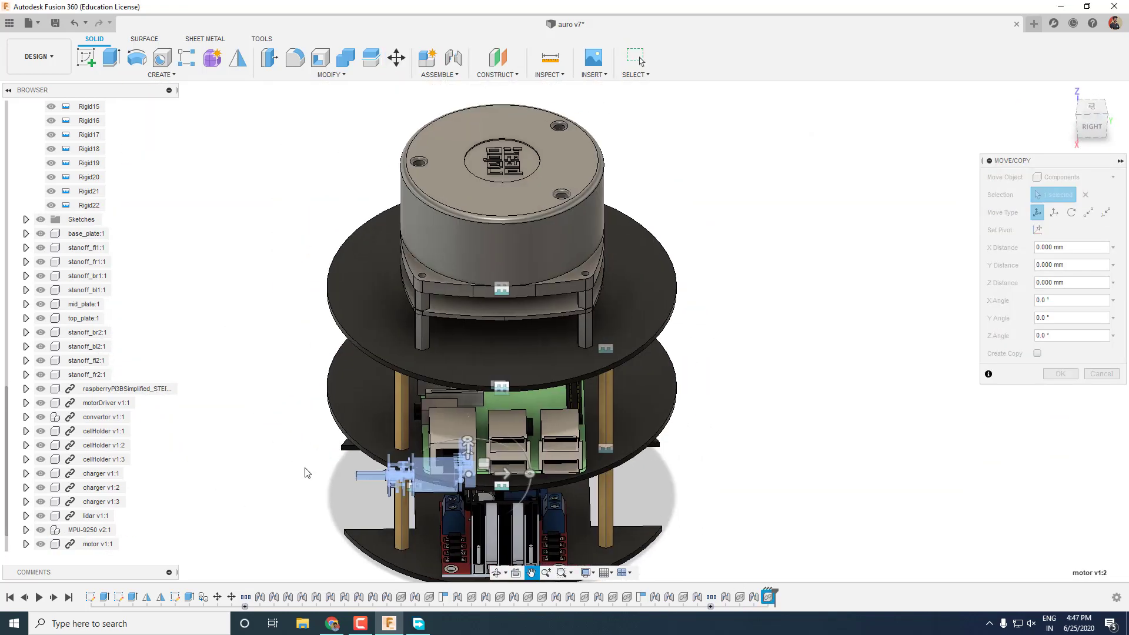
drag(465, 474, 757, 492)
key(j)
click(783, 529)
click(732, 409)
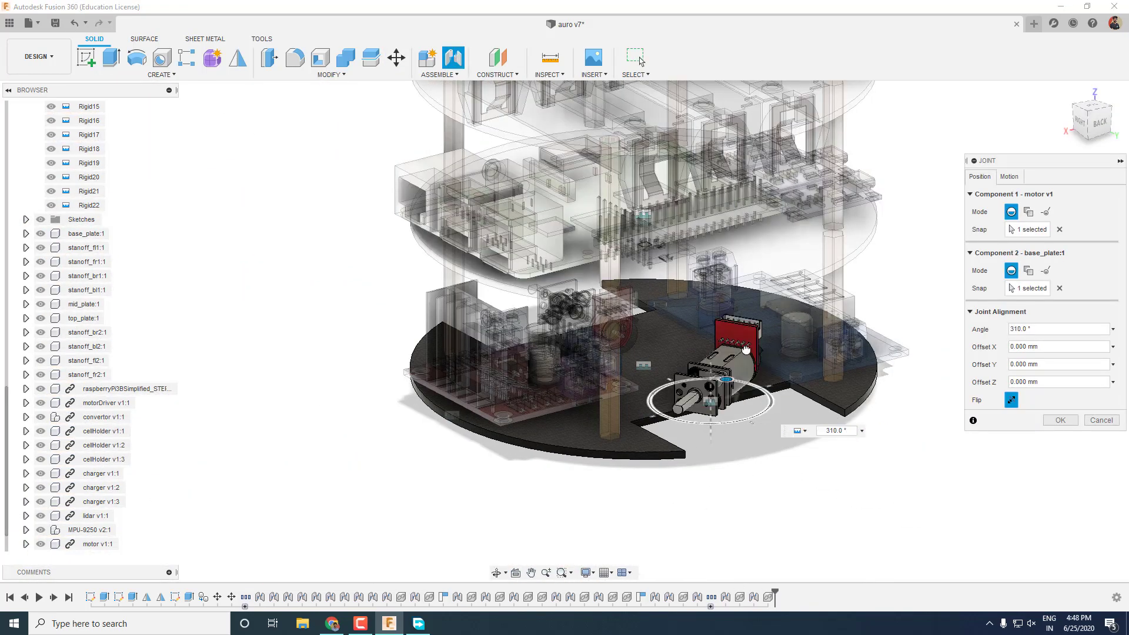
key(Return)
Insert the wheel and joint its hub centre onto the first motor shaft.
click(10, 23)
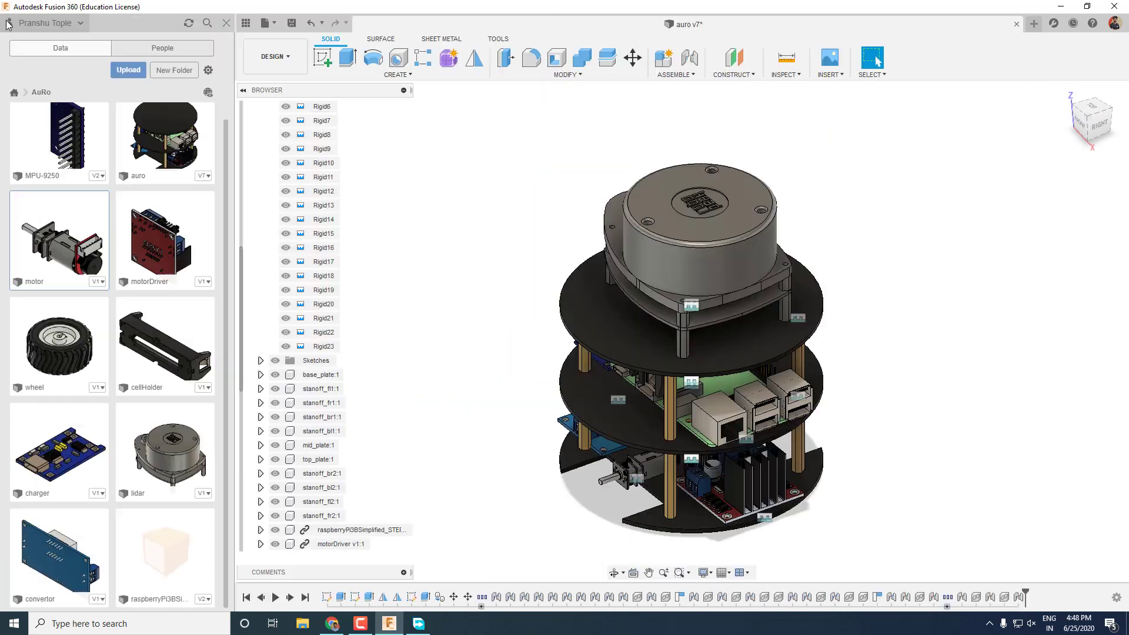
key(Return)
scroll(324, 500, up, 10)
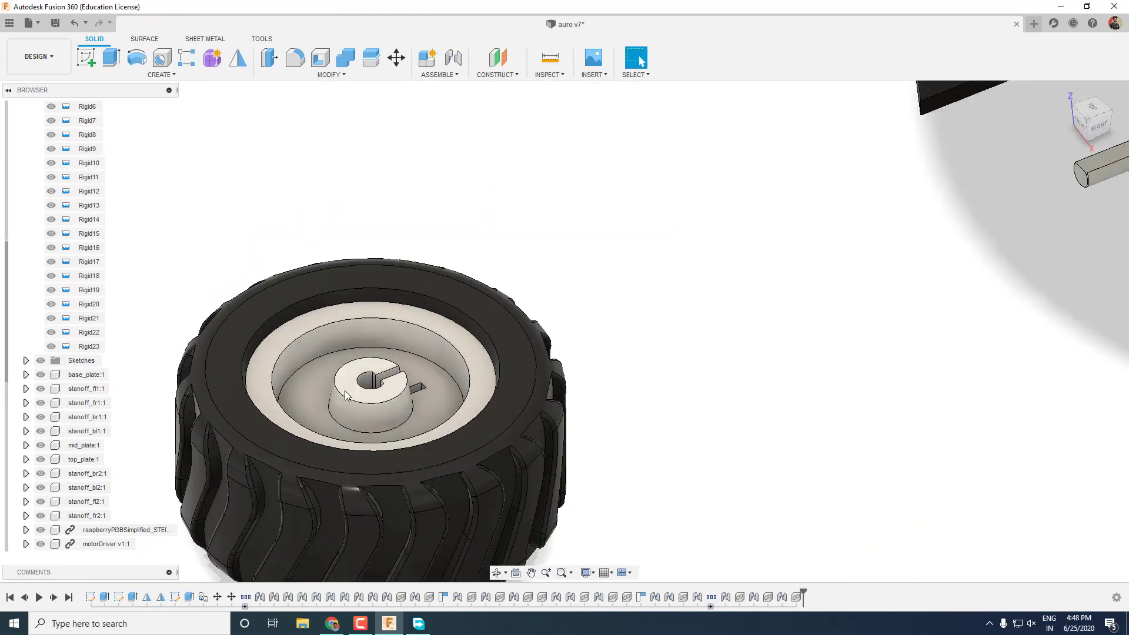
key(j)
click(404, 366)
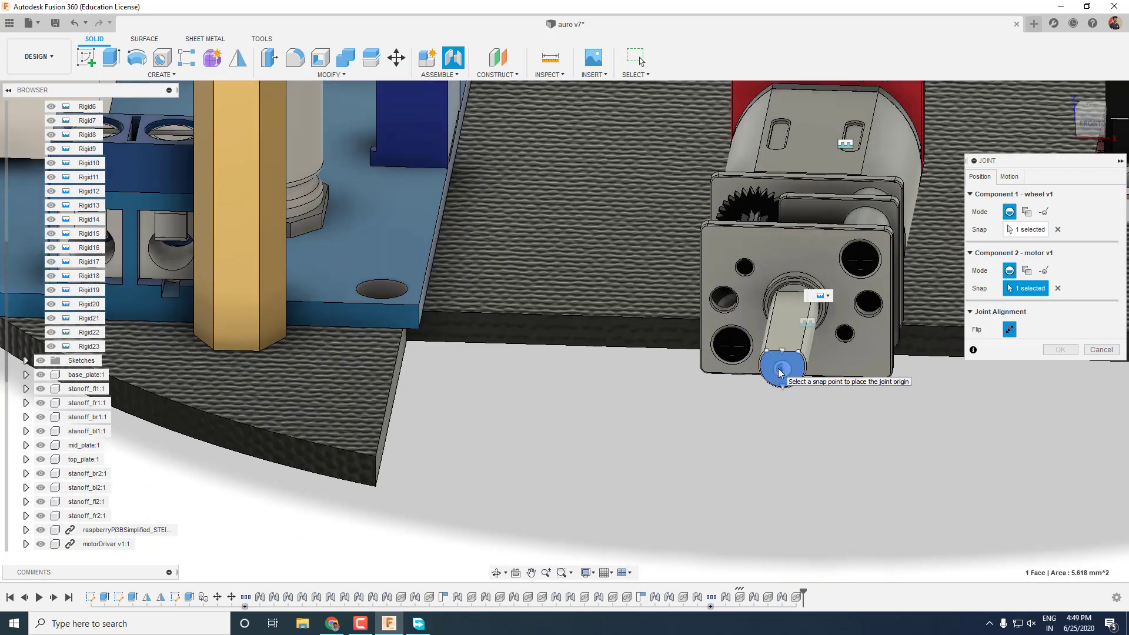
click(783, 372)
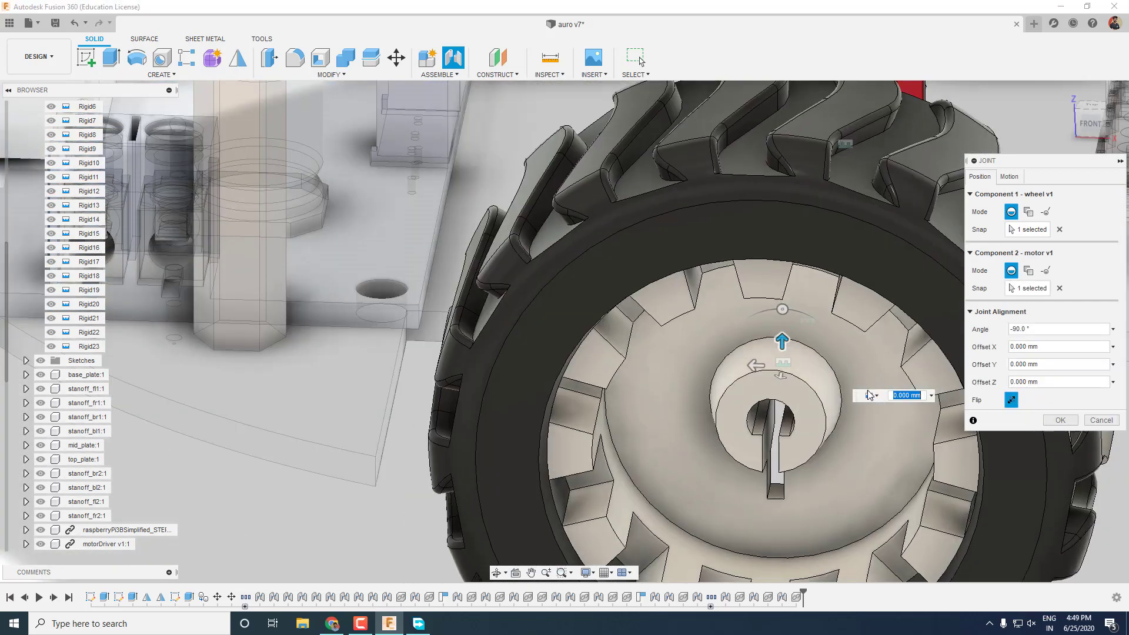
key(Return)
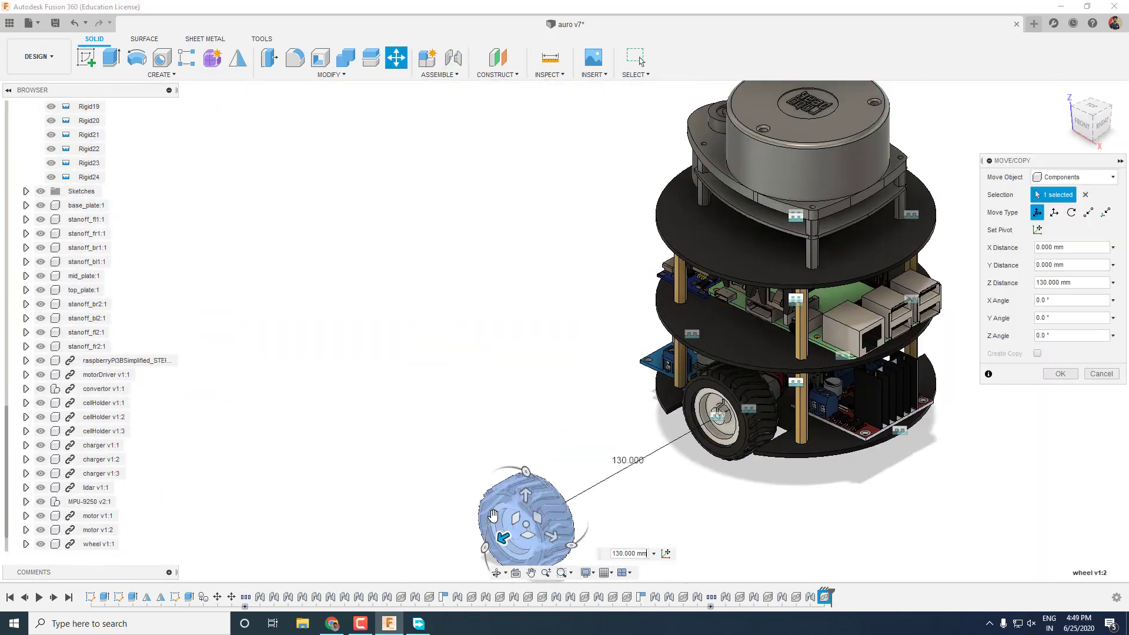
Move the copied wheel 130 mm and joint it onto the other motor shaft.
key(Return)
key(j)
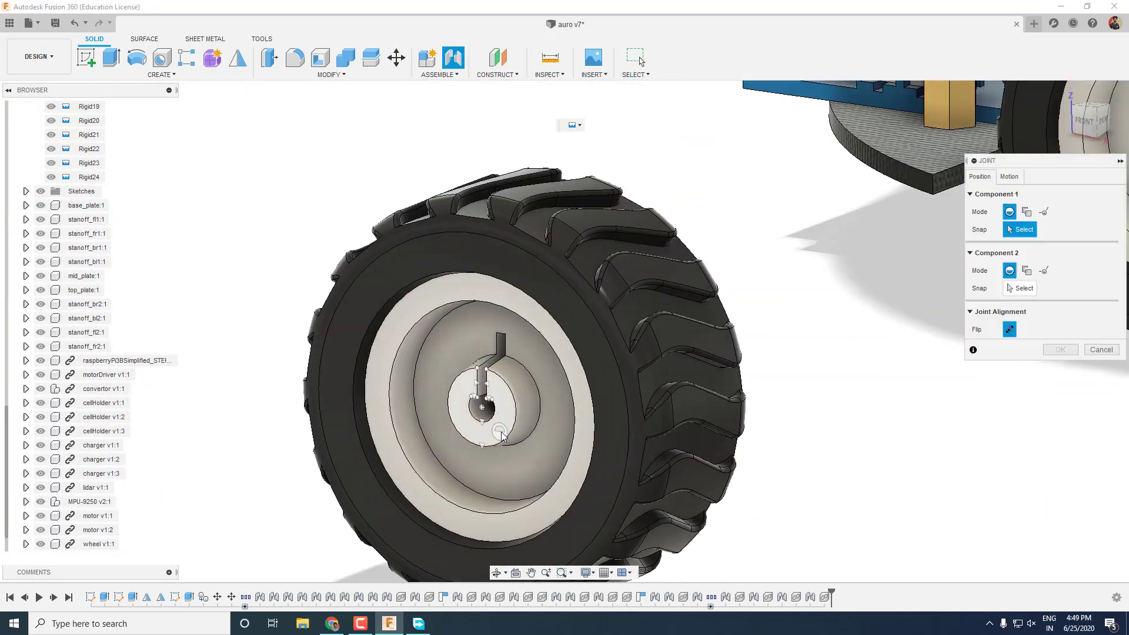
click(520, 376)
click(971, 425)
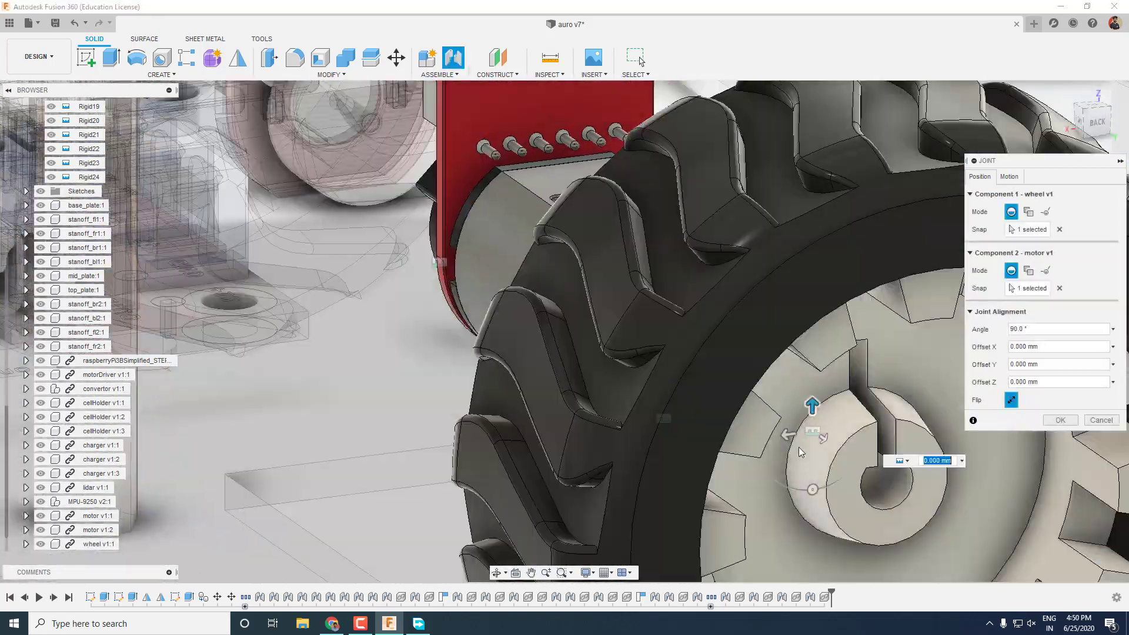
key(Return)
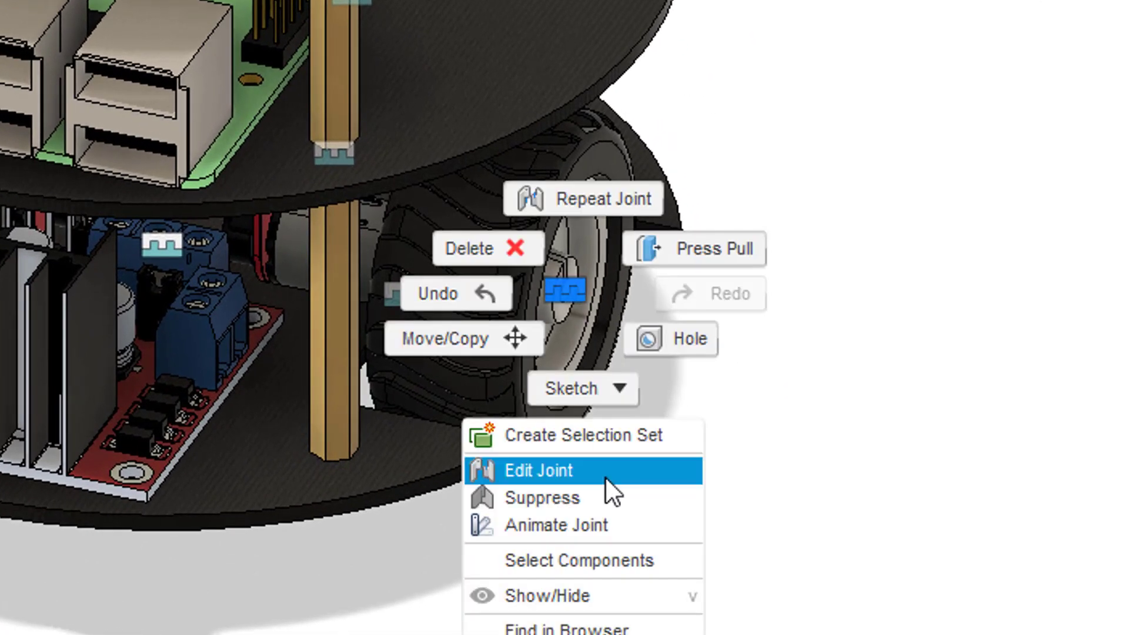
Change the first wheel's joint motion type to Revolute.
click(606, 478)
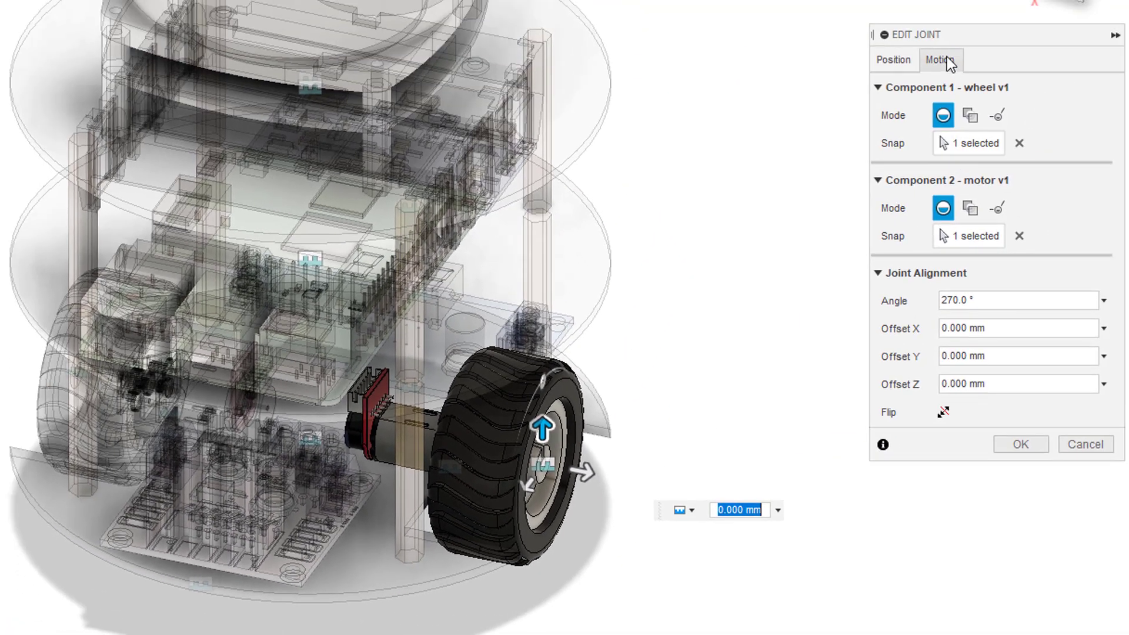
click(943, 59)
click(967, 88)
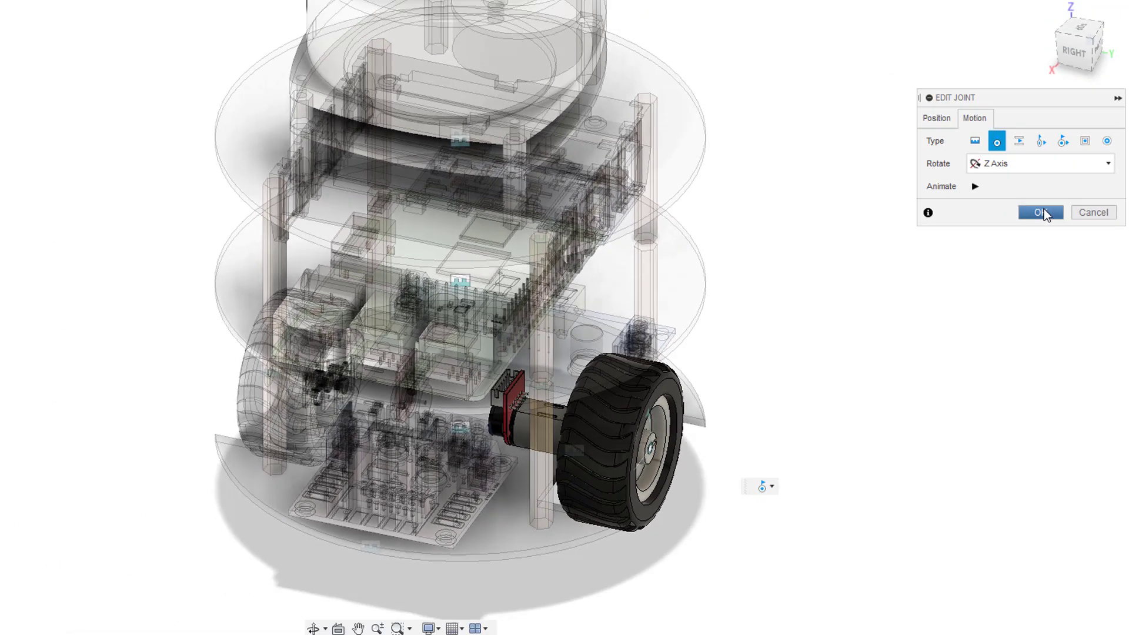
click(1021, 175)
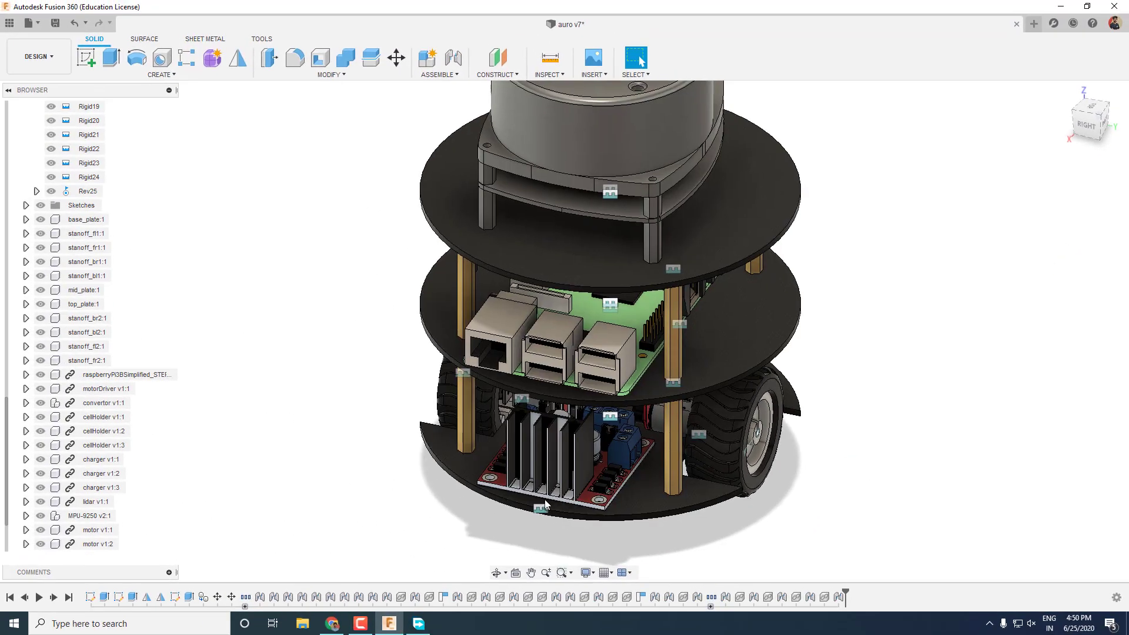
Edit the second wheel's Rigid24 joint and make it Revolute.
shift+middle_drag(563, 494, 333, 509)
right_click(333, 514)
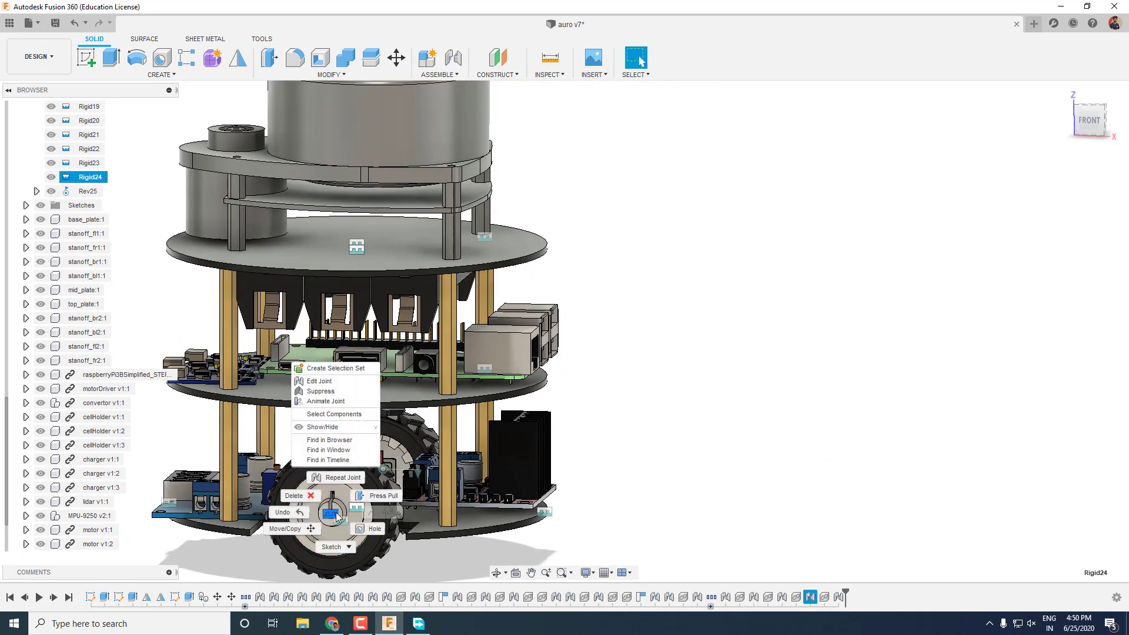
click(347, 381)
click(1026, 192)
click(1064, 254)
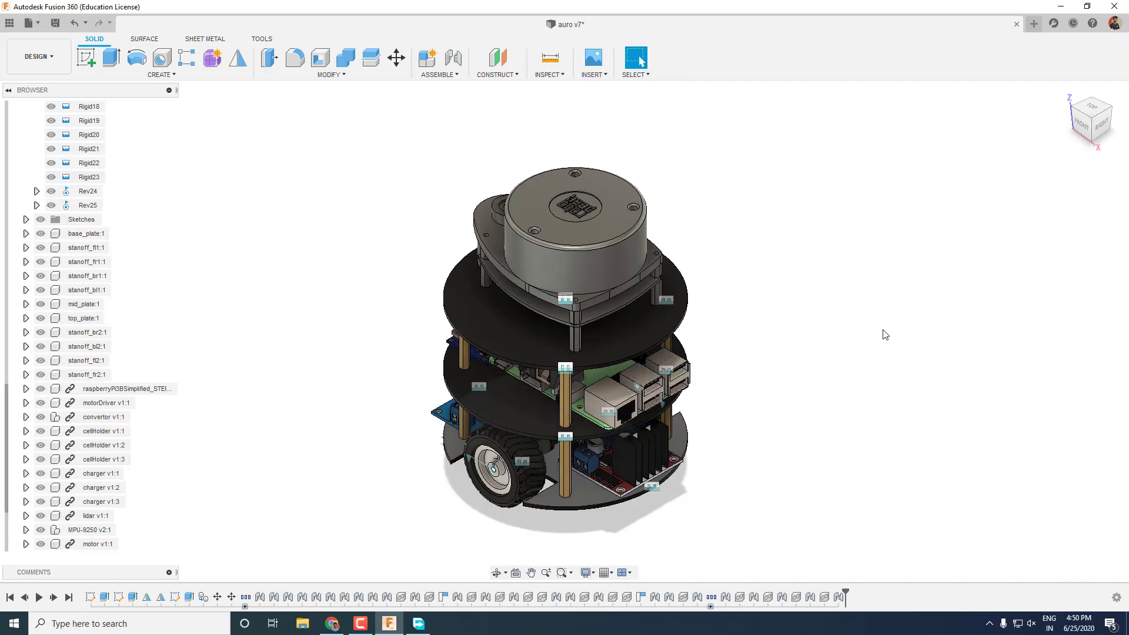
Show the origin planes and view the robot from the Front.
scroll(58, 191, up, 7)
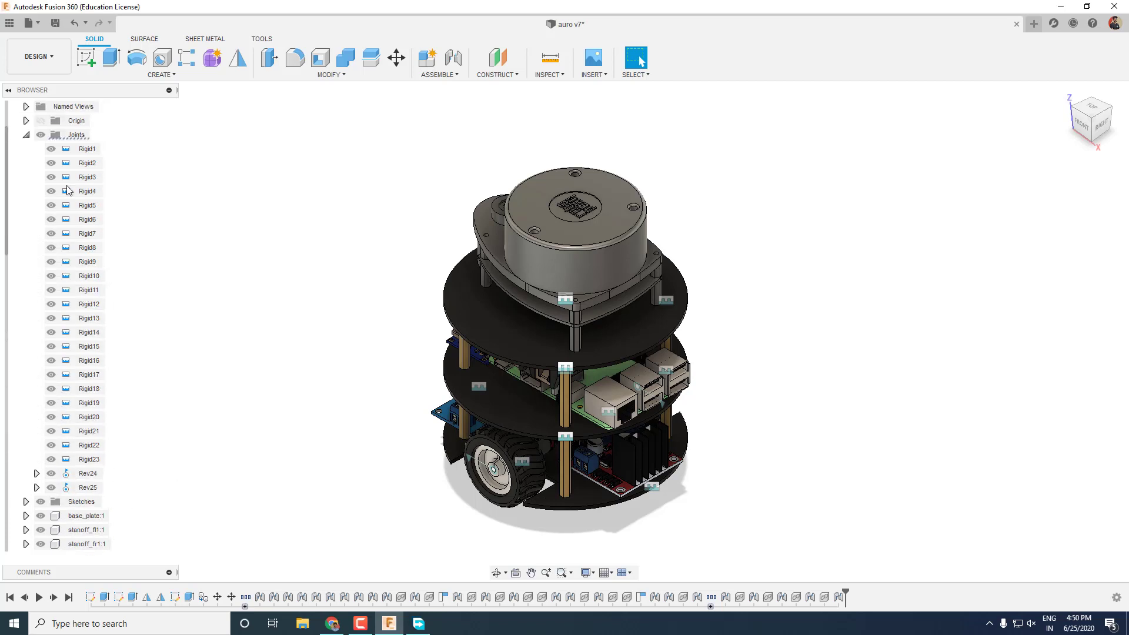
click(41, 149)
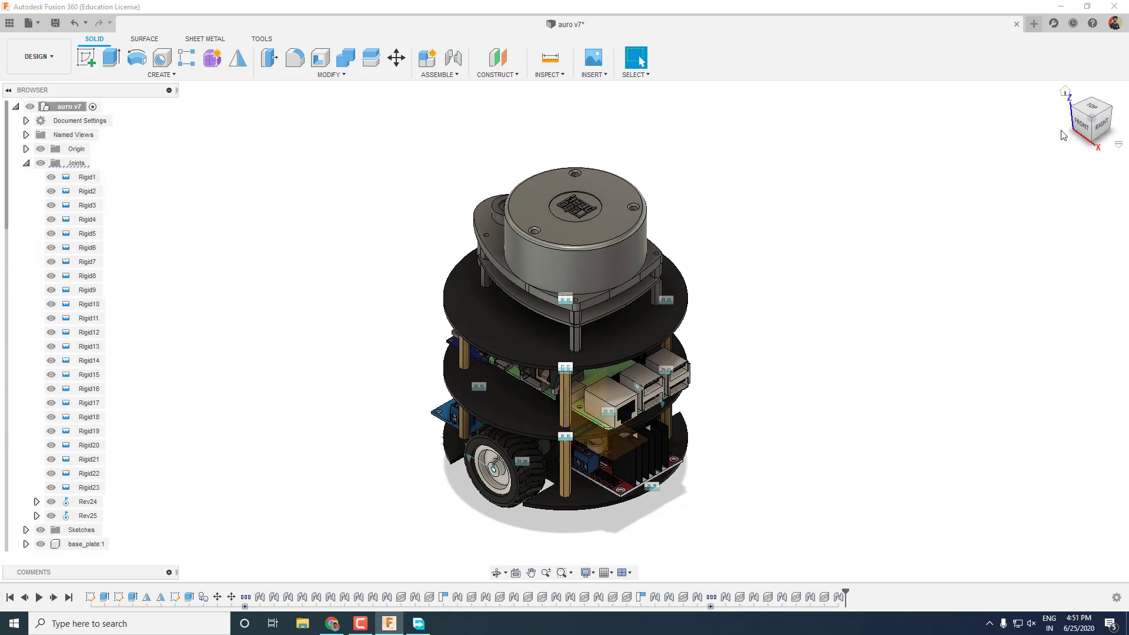
click(1084, 131)
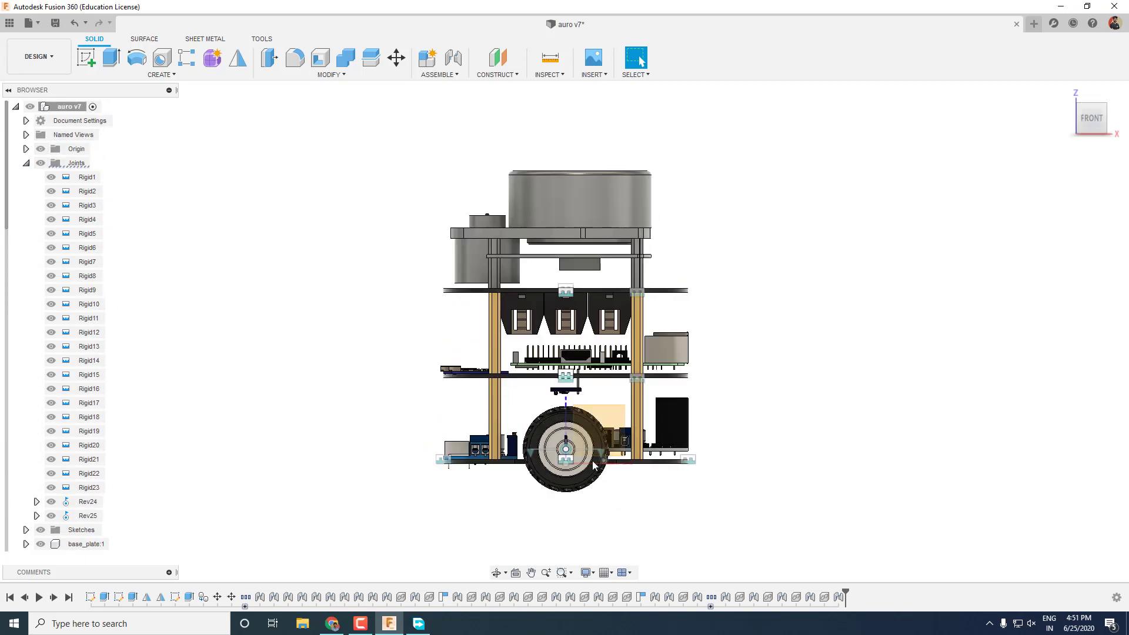
scroll(75, 471, down, 3)
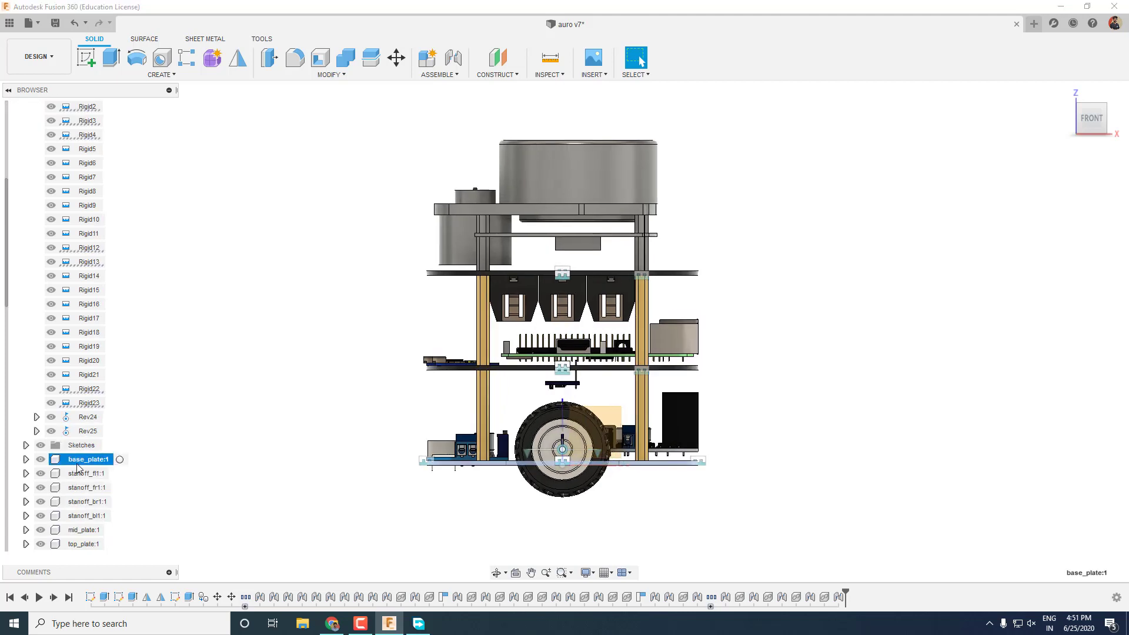
Move the base plate assembly 15 mm up so the wheels rest on the ground plane.
key(m)
drag(563, 432, 560, 412)
scroll(559, 436, up, 1)
scroll(559, 438, up, 3)
drag(567, 357, 568, 393)
click(1060, 408)
scroll(774, 402, up, 1)
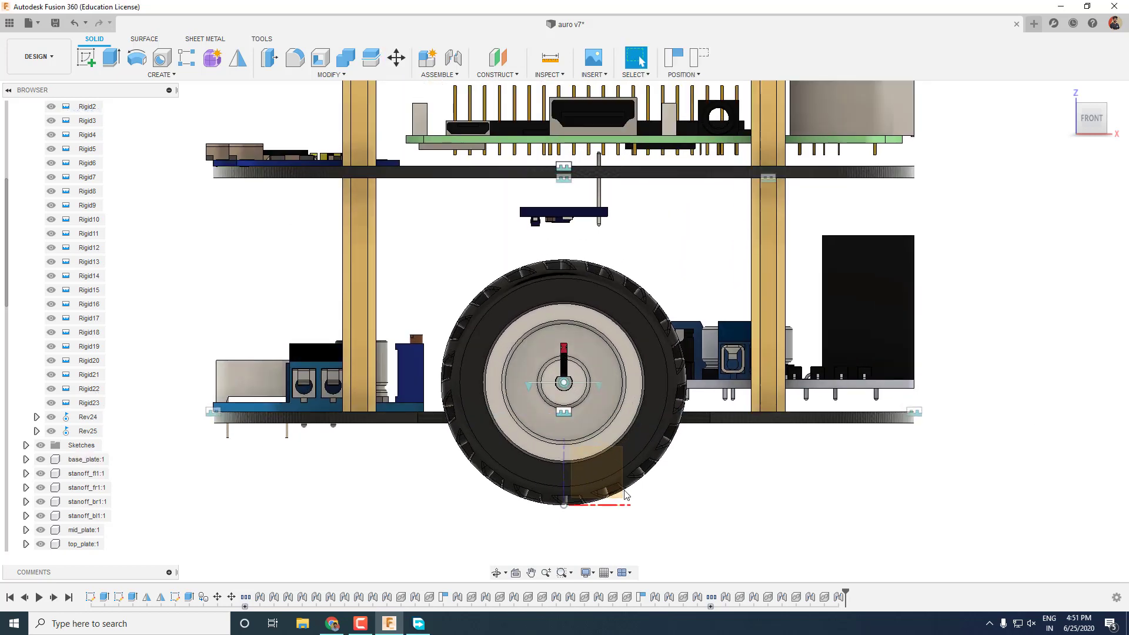
scroll(582, 506, up, 5)
scroll(582, 512, down, 10)
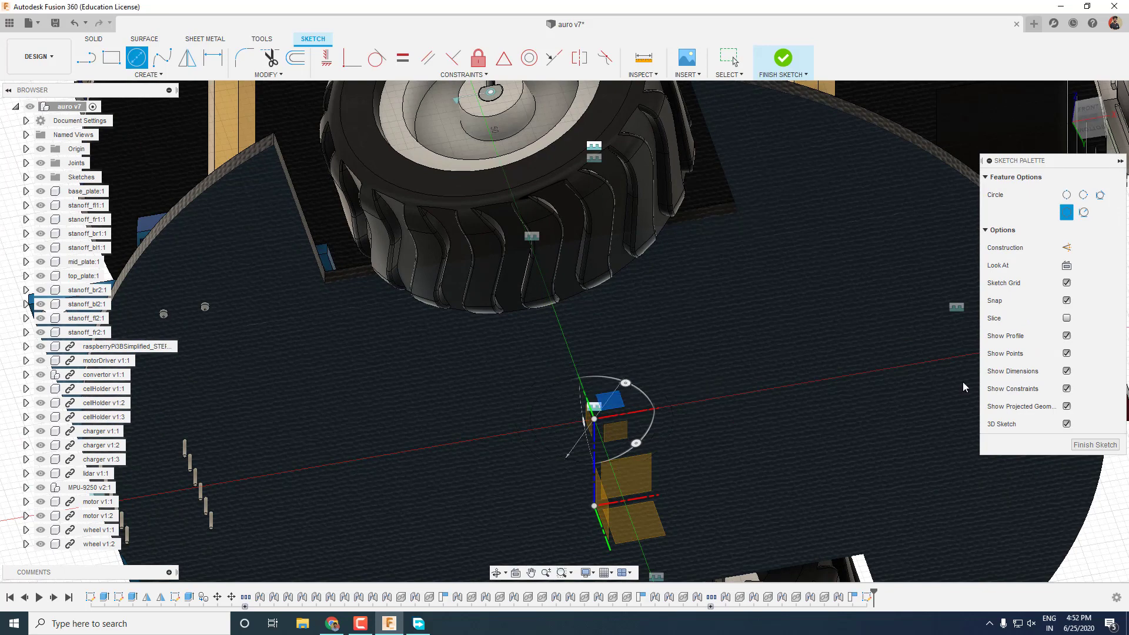
Stop drawing circles and extrude the circle profile under the base plate 14 mm.
key(Escape)
shift+middle_drag(648, 306, 649, 400)
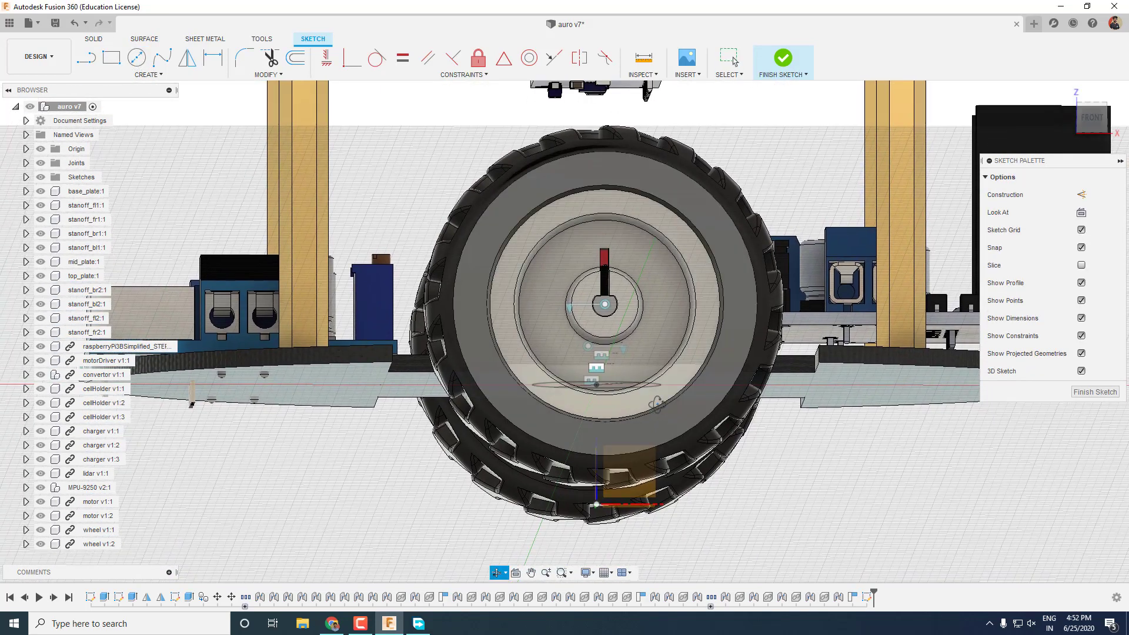
shift+middle_drag(657, 403, 648, 404)
click(637, 390)
key(e)
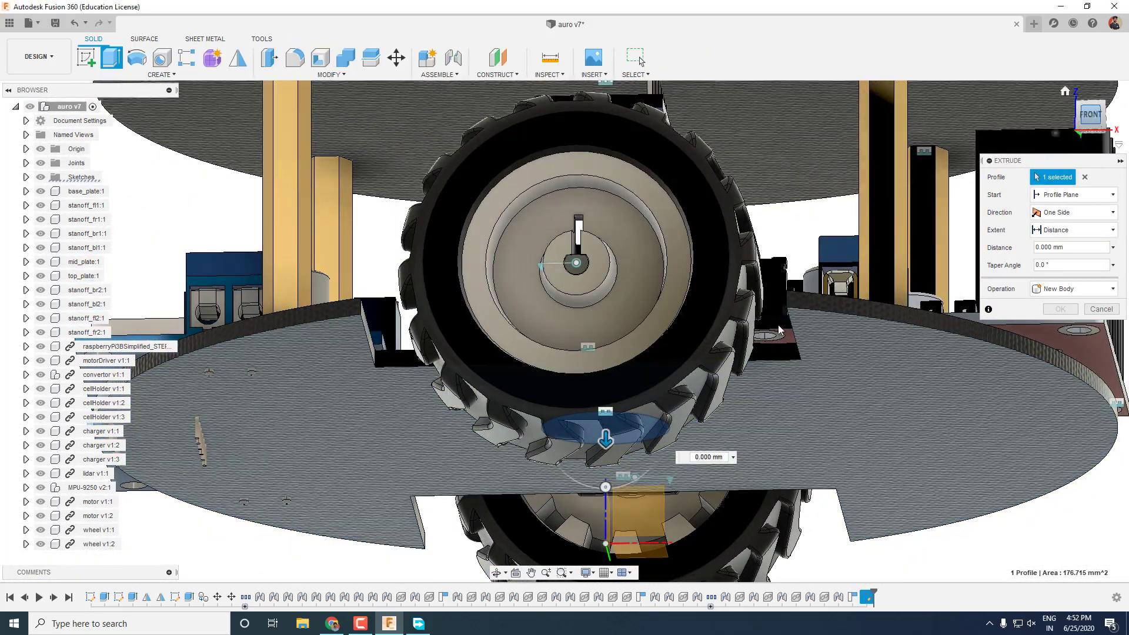
click(1090, 114)
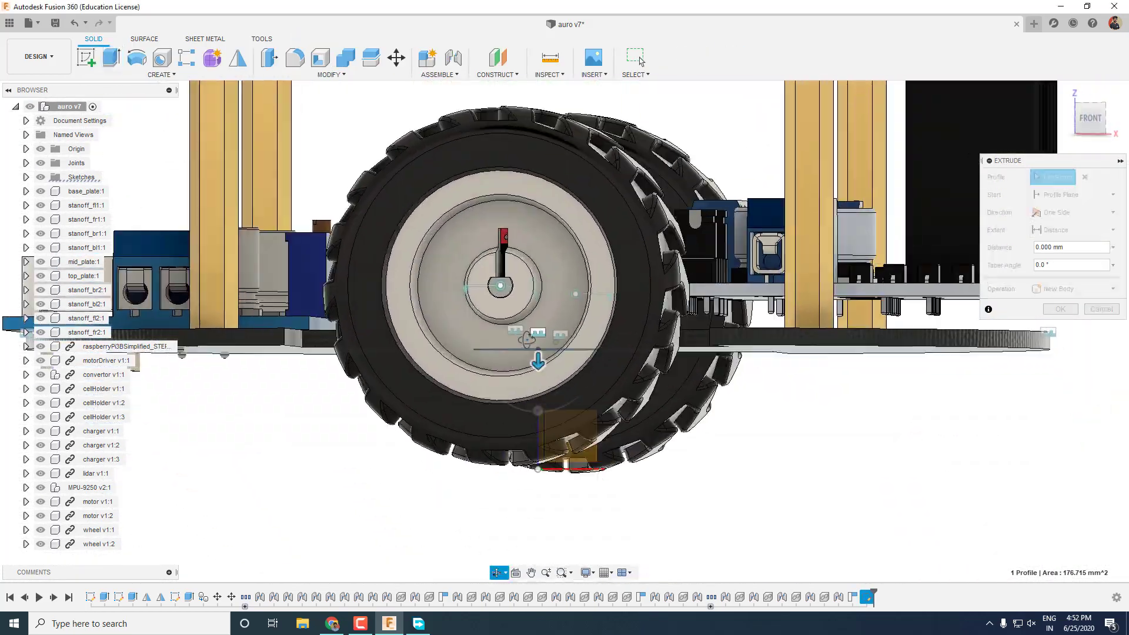
shift+middle_drag(527, 340, 594, 359)
text(14)
key(Return)
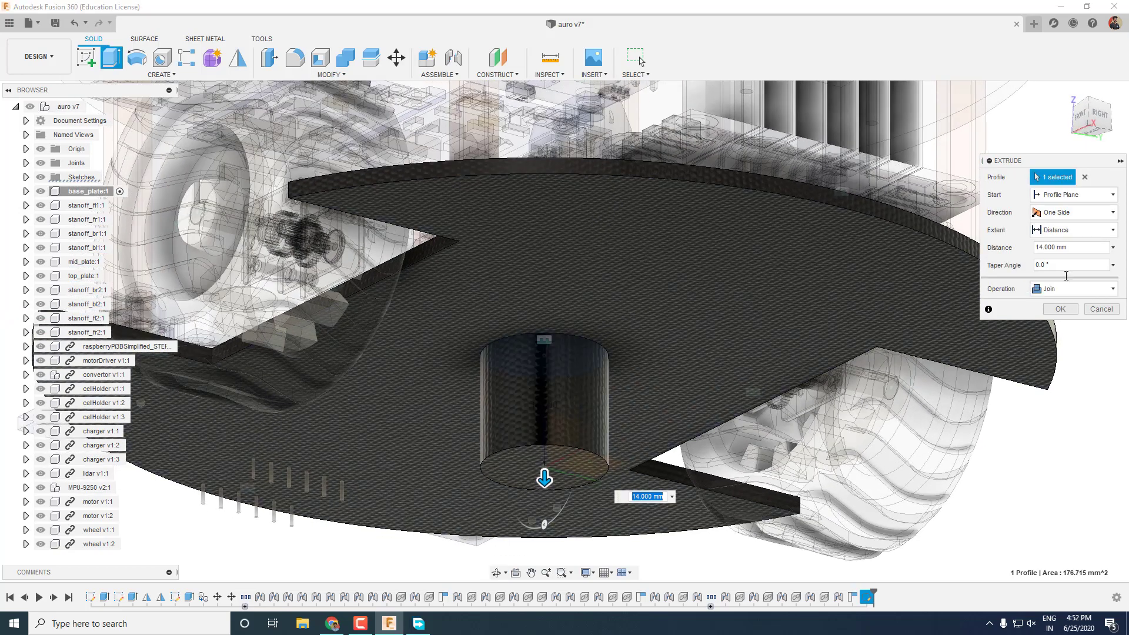
Finish the extruded cylinder as a new component, Component21.
click(1055, 363)
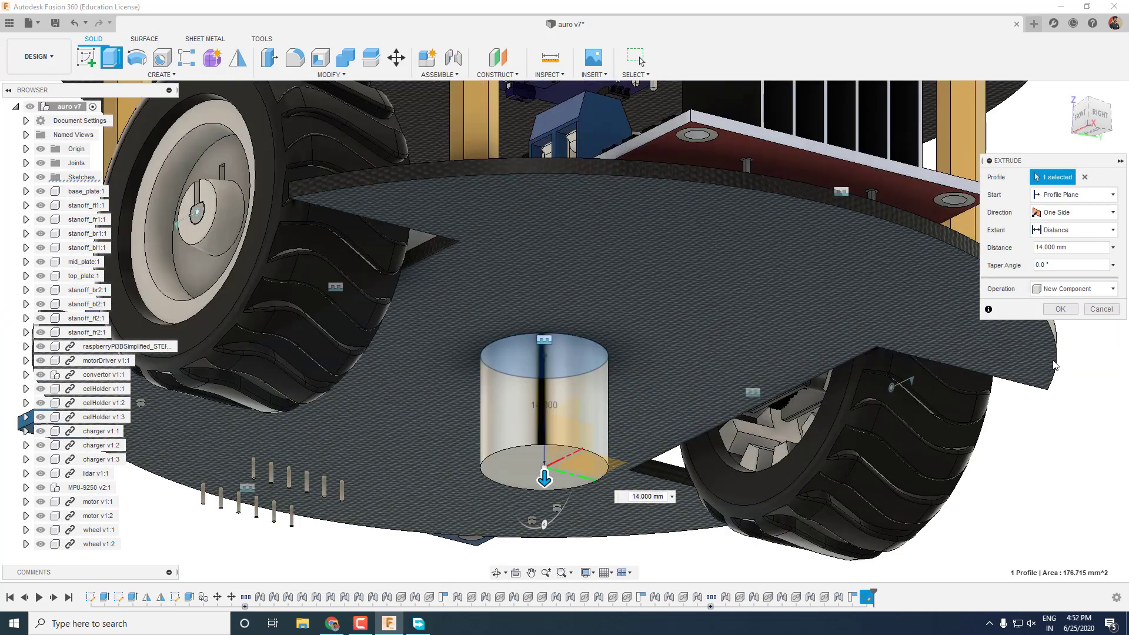
click(1071, 310)
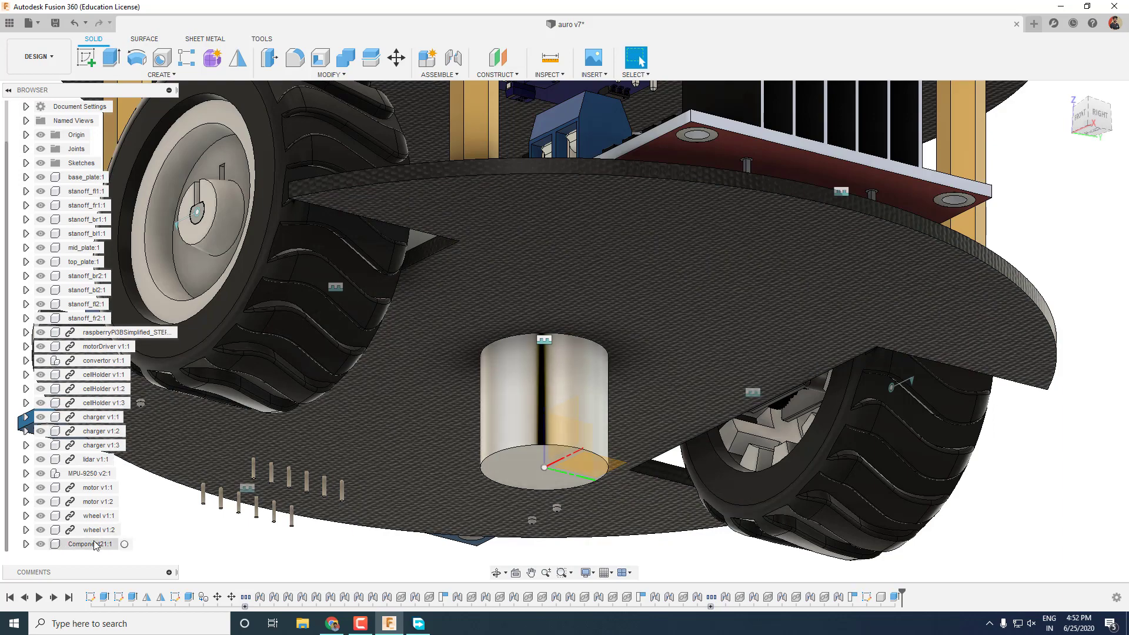
click(96, 545)
click(698, 573)
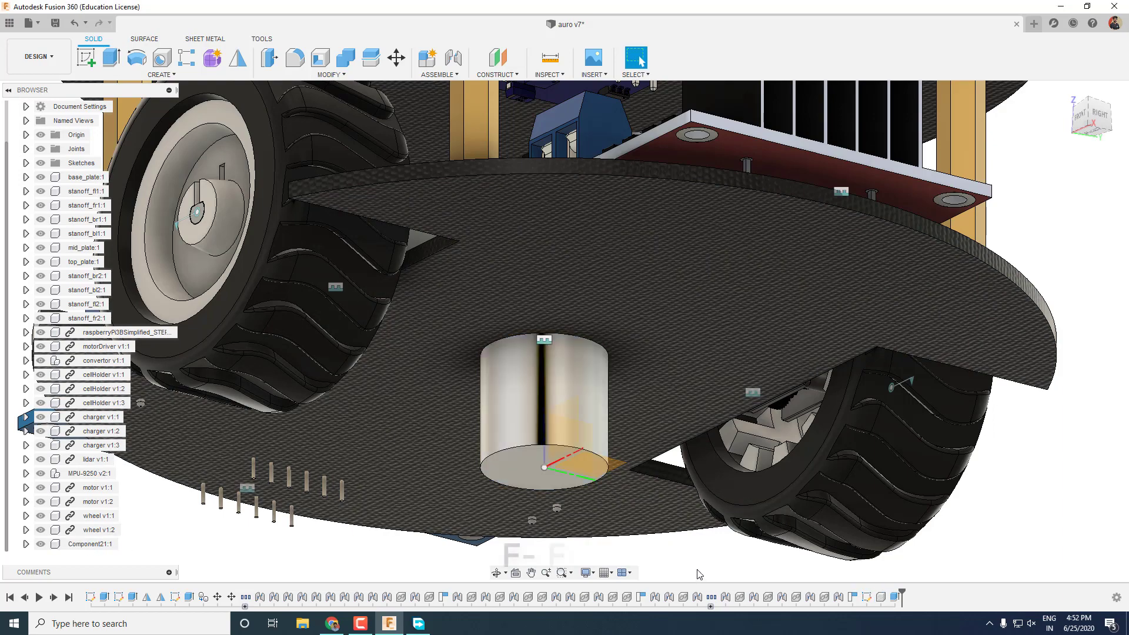
Fillet the cylinder's bottom edge at 7.5 mm to make a domed base.
key(f)
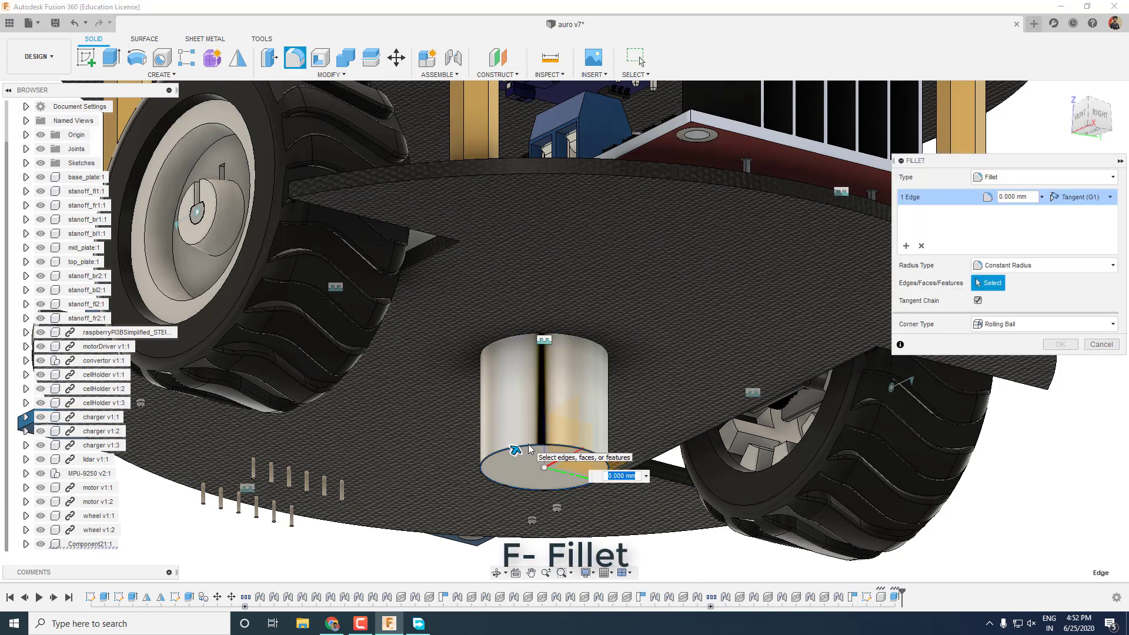
key(Return)
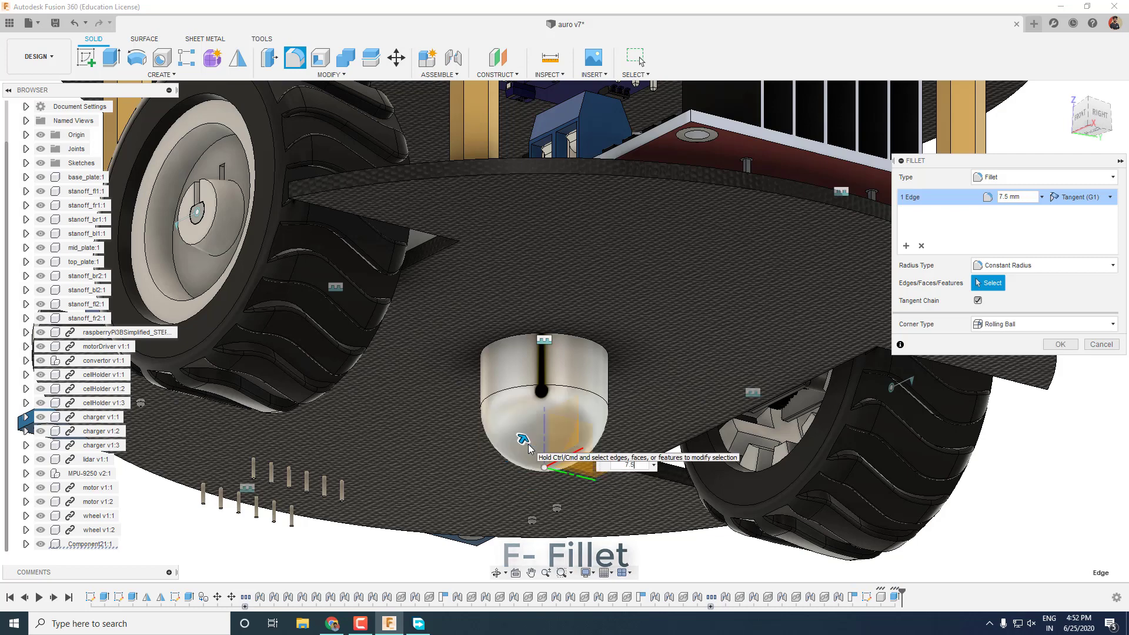
drag(529, 443, 522, 440)
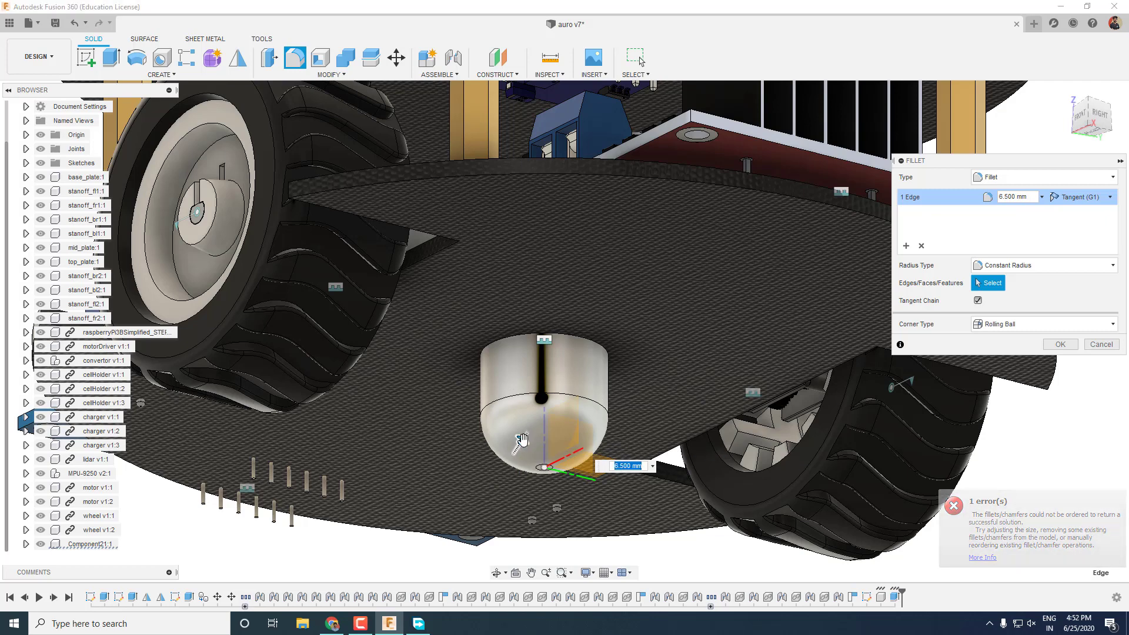
text(7.5)
key(Return)
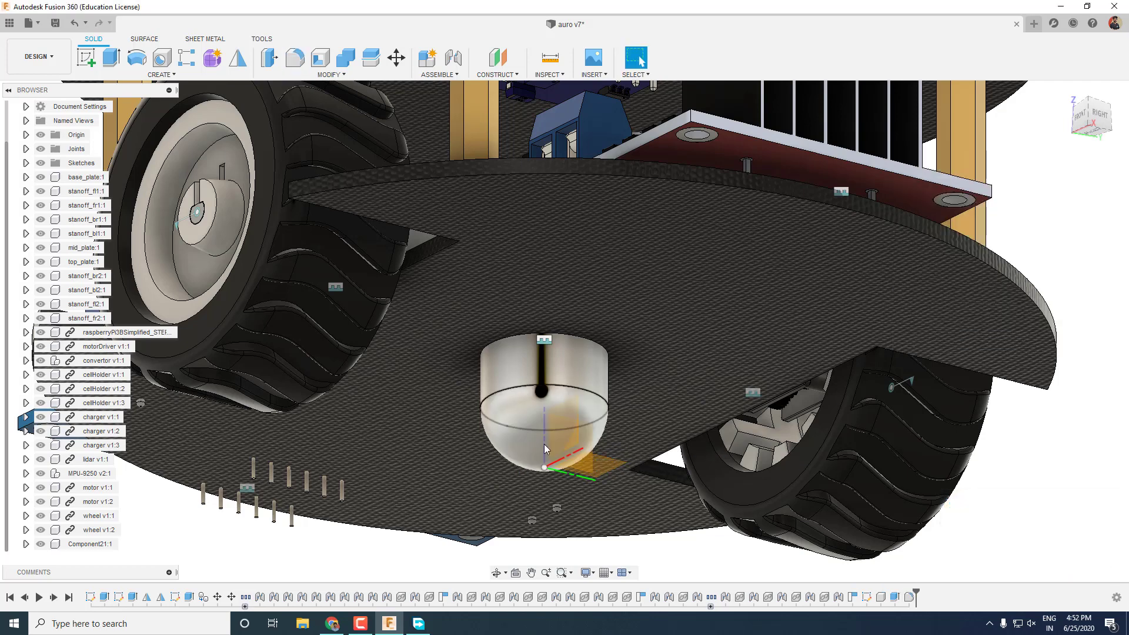
Rename Component21 to 'caster' and slide it 75 mm along X in front view.
click(100, 544)
double_click(100, 545)
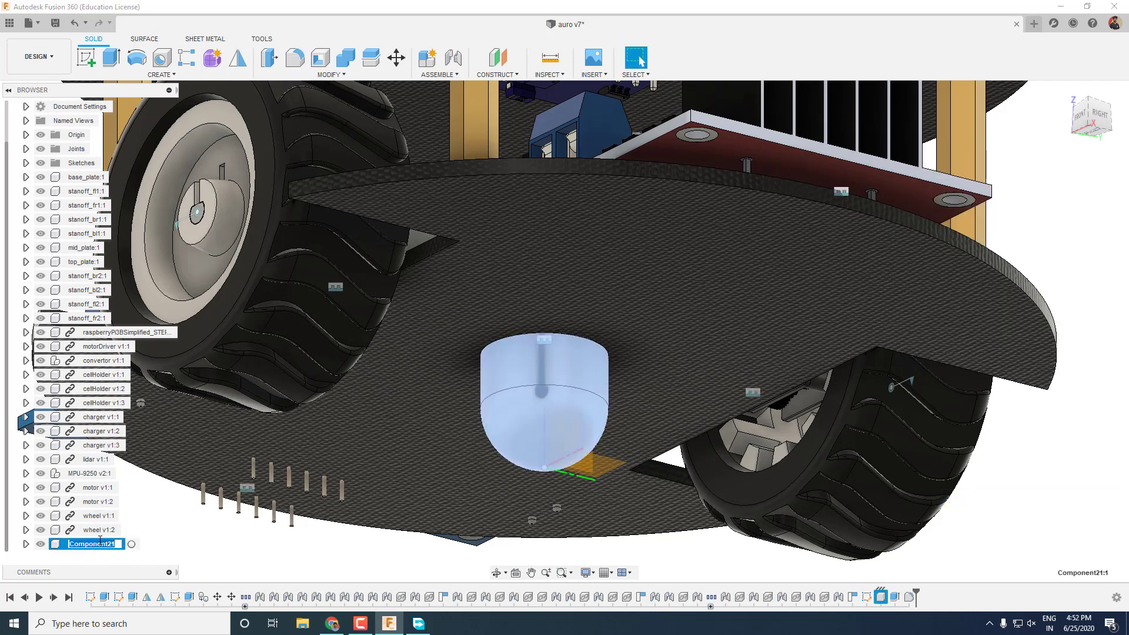
key(m)
click(1081, 117)
drag(541, 454, 718, 505)
Confirm the 75 mm move and joint the caster's top to the base plate underside.
key(F5)
click(1065, 409)
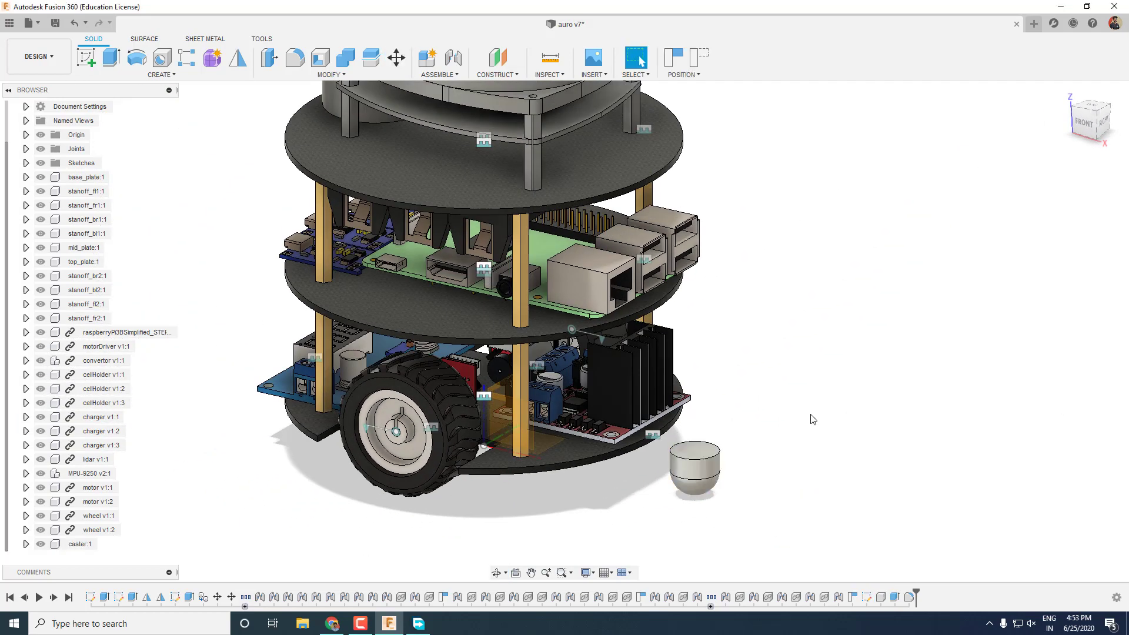
click(628, 330)
click(682, 458)
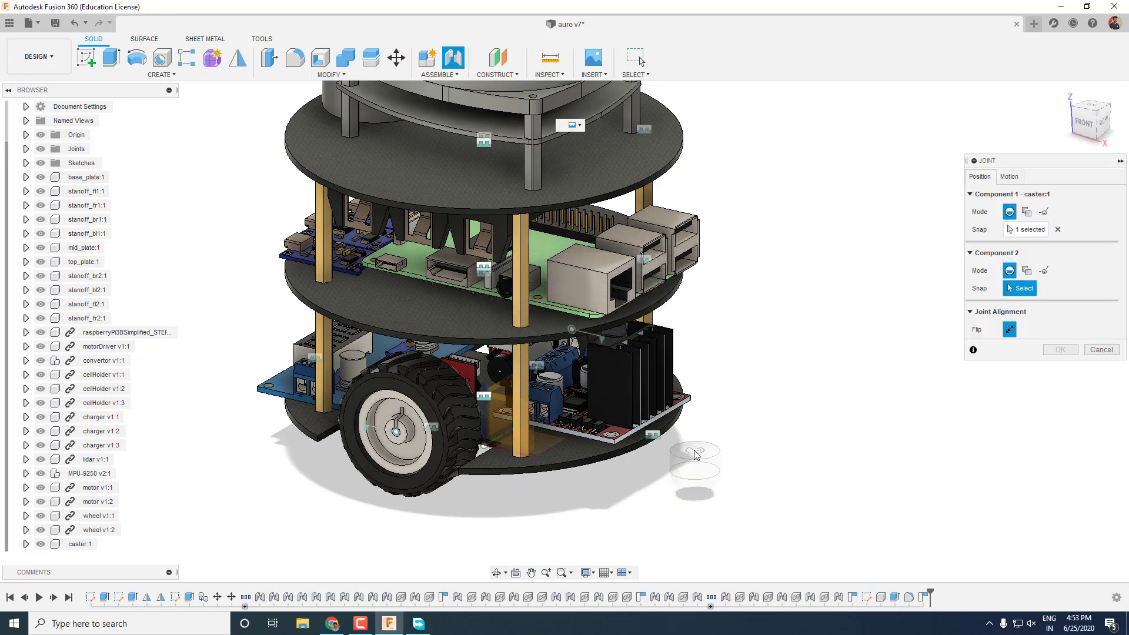
shift+middle_drag(683, 458, 574, 498)
click(480, 521)
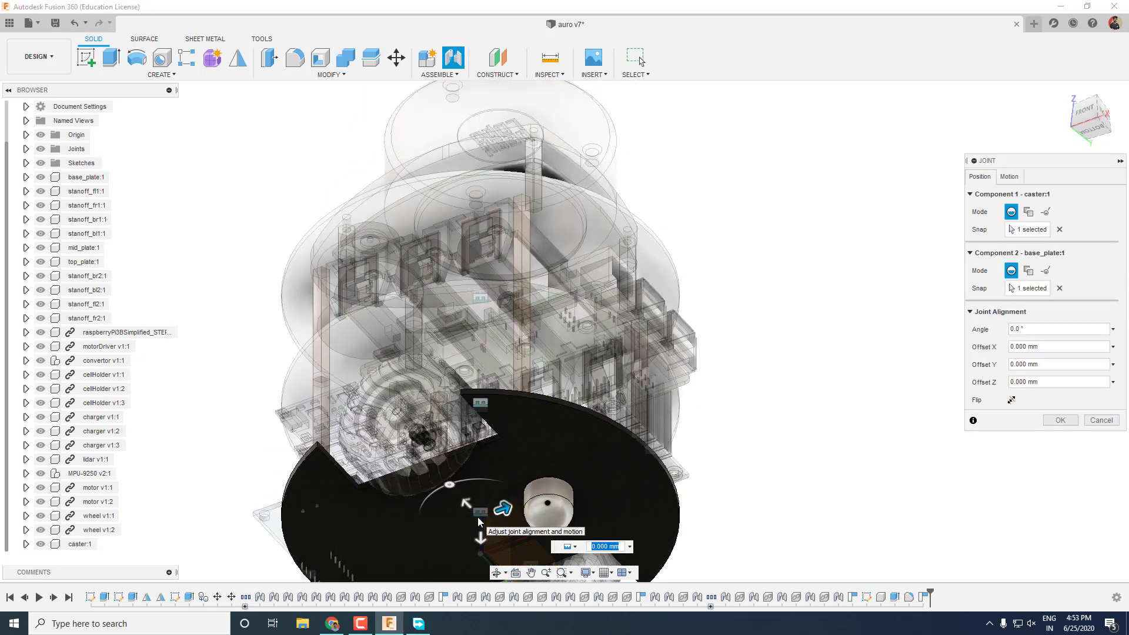
Offset the caster joint 50 mm toward the plate edge, confirm it, then undo twice.
click(1083, 137)
drag(554, 231, 721, 233)
key(Return)
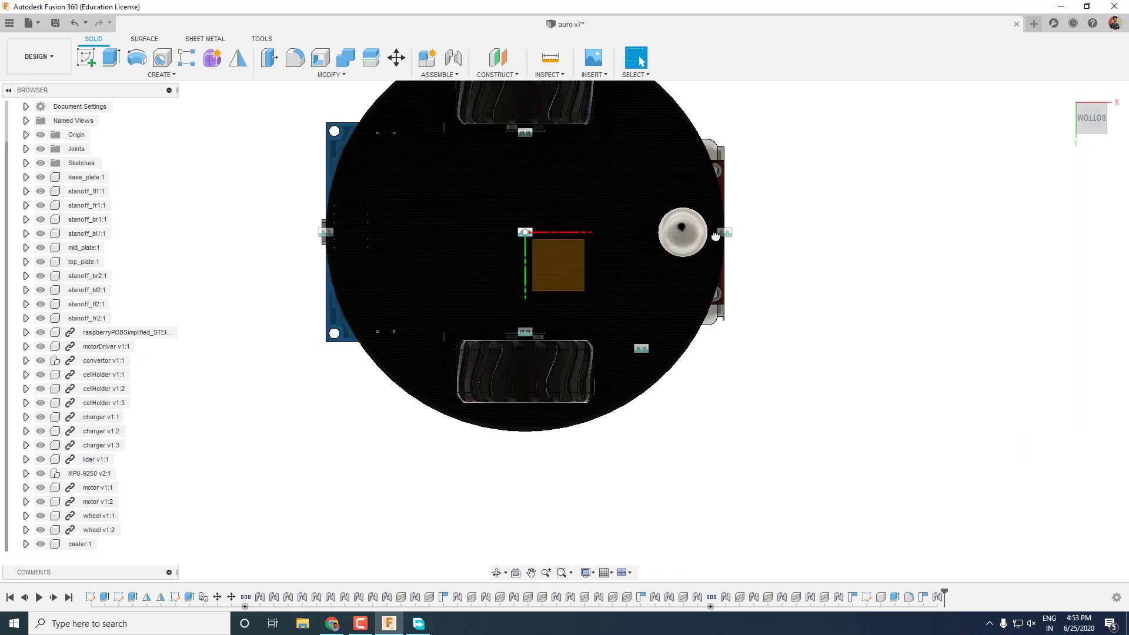
shift+middle_drag(716, 234, 924, 409)
key(ctrl+z)
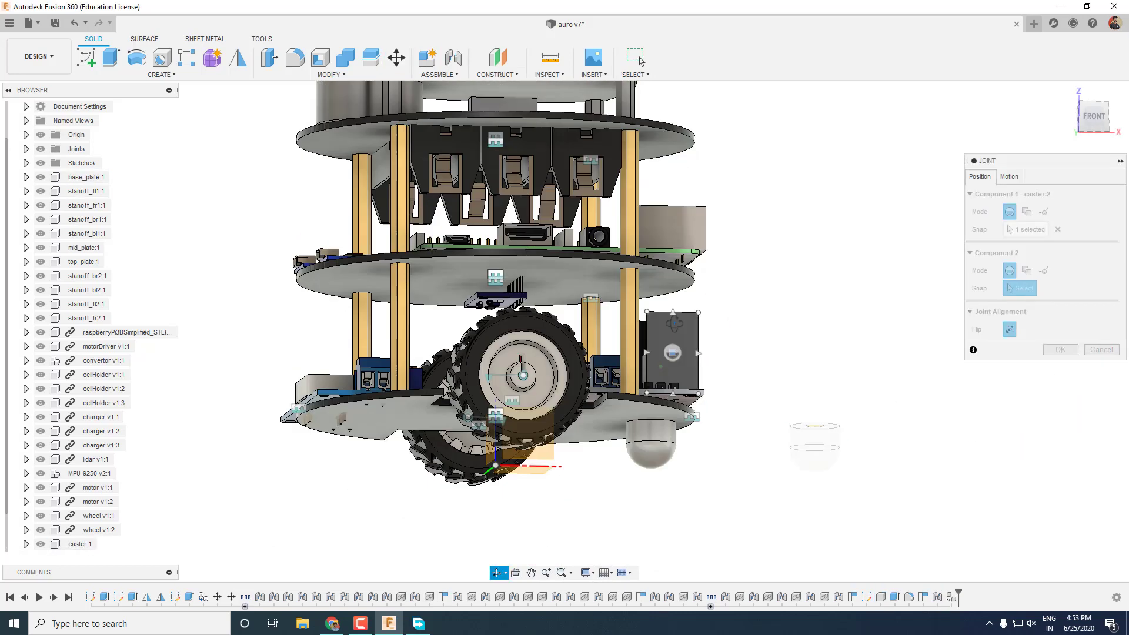
key(ctrl+z)
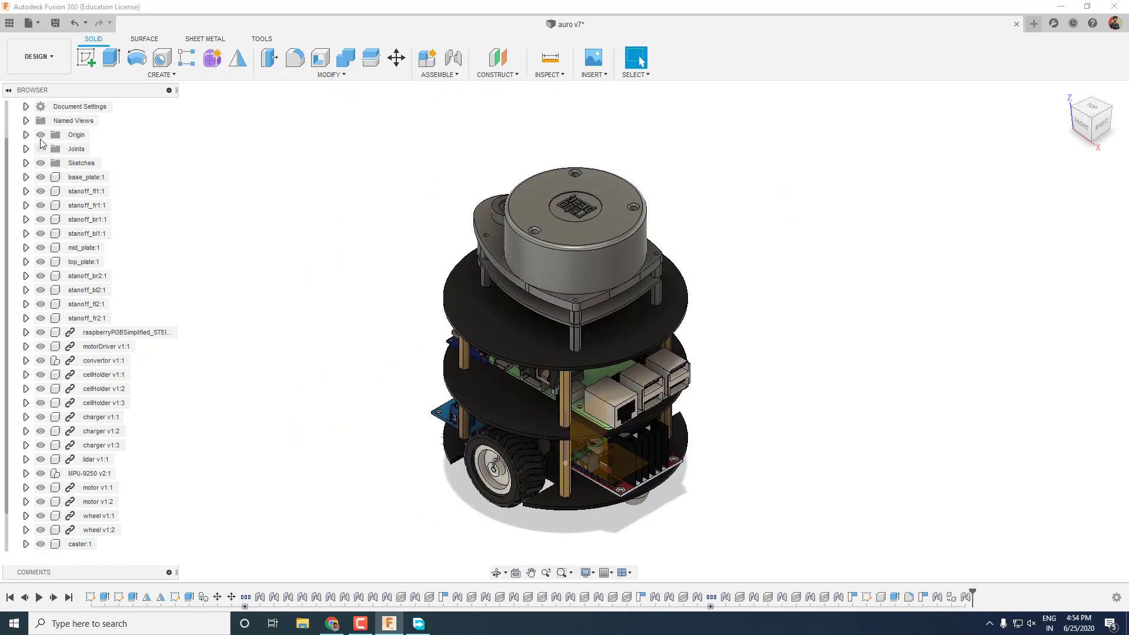